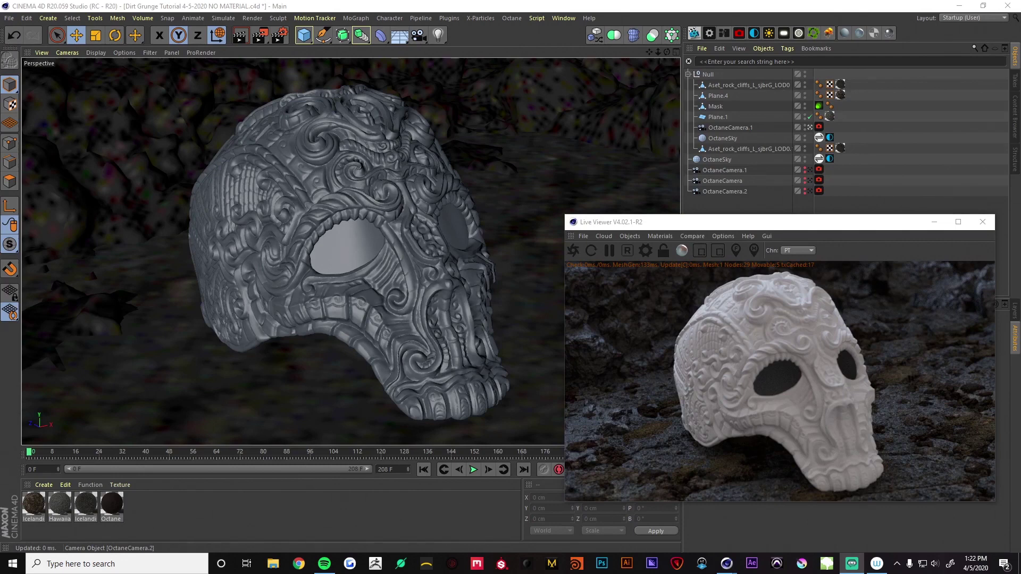
Step: Create a new Octane Material and open it in the Octane Node Editor
{"action": "left_click", "coordinate": [42, 485]}
{"action": "mouse_move", "coordinate": [58, 373]}
{"action": "mouse_move", "coordinate": [202, 372]}
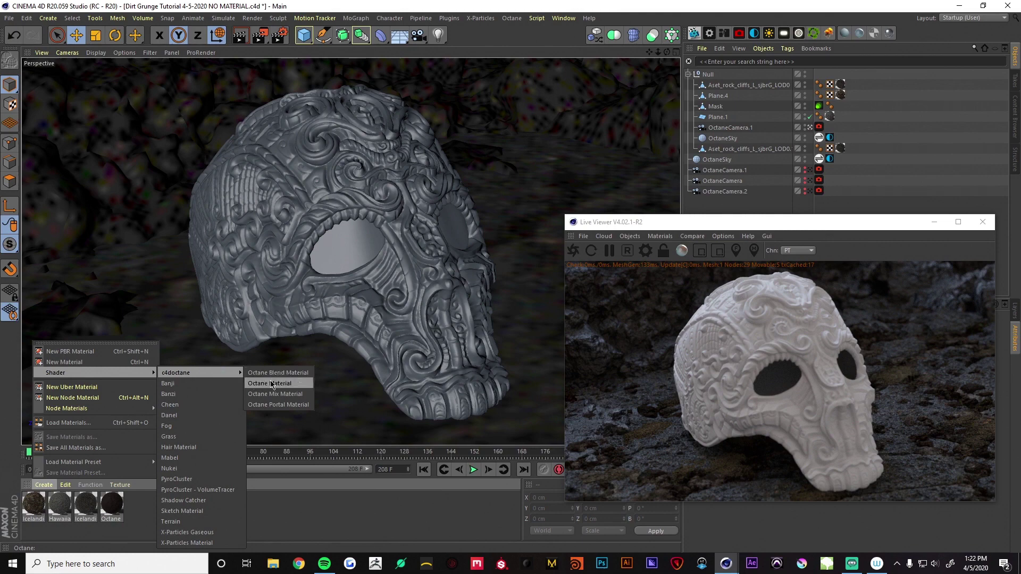
{"action": "left_click", "coordinate": [271, 384]}
{"action": "double_click", "coordinate": [32, 509]}
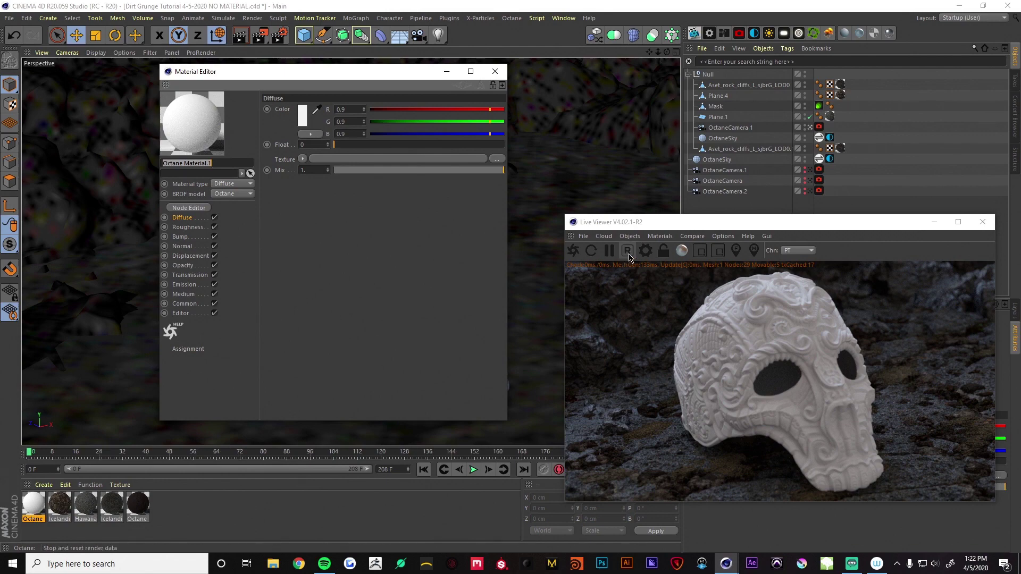
{"action": "left_click", "coordinate": [659, 236]}
{"action": "left_click", "coordinate": [686, 259]}
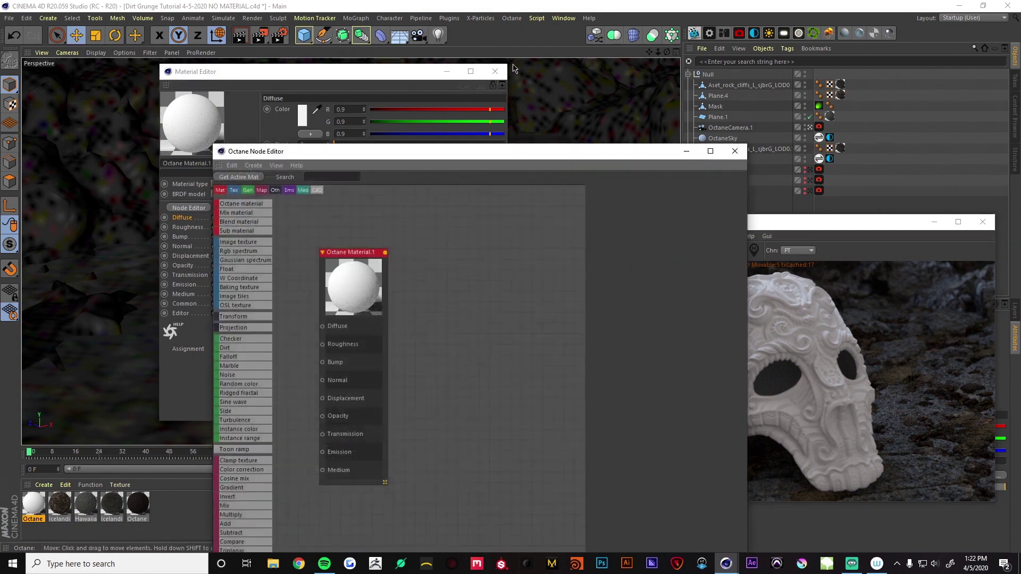
Step: Name the Octane Material.1 node 'Gold Base' and switch its material type to Metallic
{"action": "left_click_drag", "start_coordinate": [544, 150], "coordinate": [362, 58]}
{"action": "left_click_drag", "start_coordinate": [170, 191], "coordinate": [278, 176]}
{"action": "left_click", "coordinate": [424, 99]}
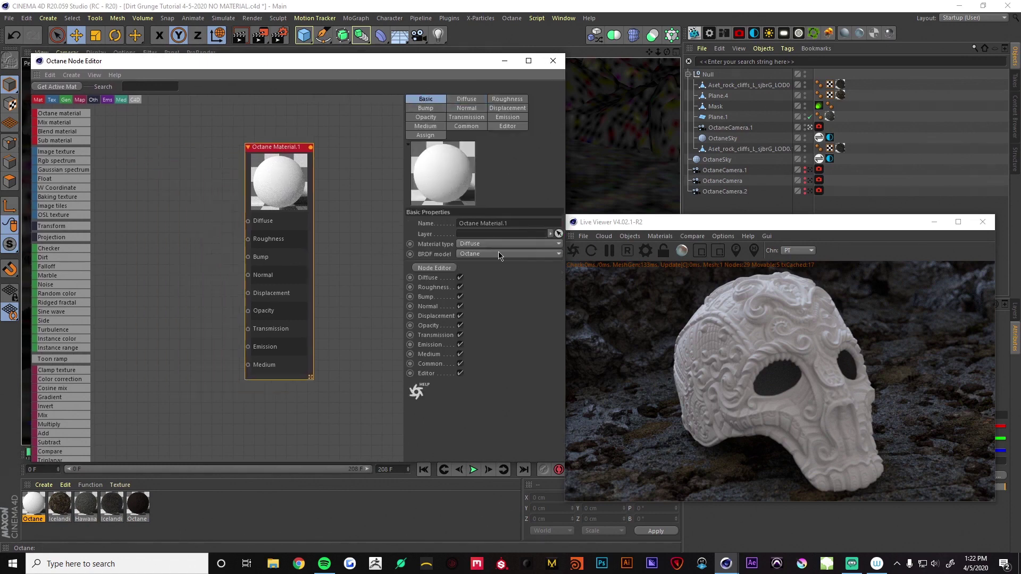
{"action": "type", "text": "Gold Base"}
{"action": "key", "text": "Return"}
{"action": "left_click", "coordinate": [496, 244]}
{"action": "left_click", "coordinate": [478, 287]}
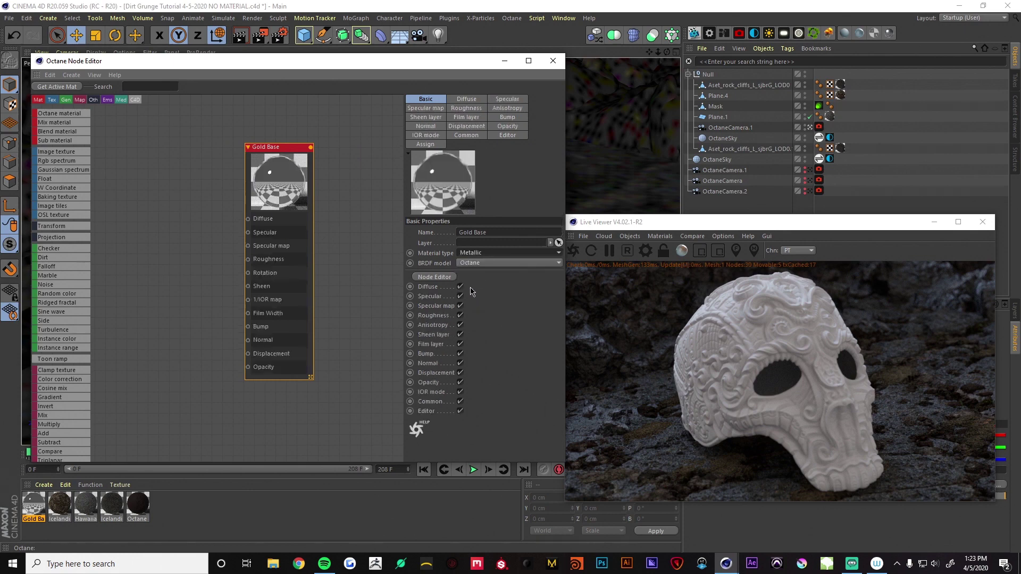
Step: Raise Gold Base's film layer amount and apply the material to the Mask
{"action": "left_click", "coordinate": [466, 118]}
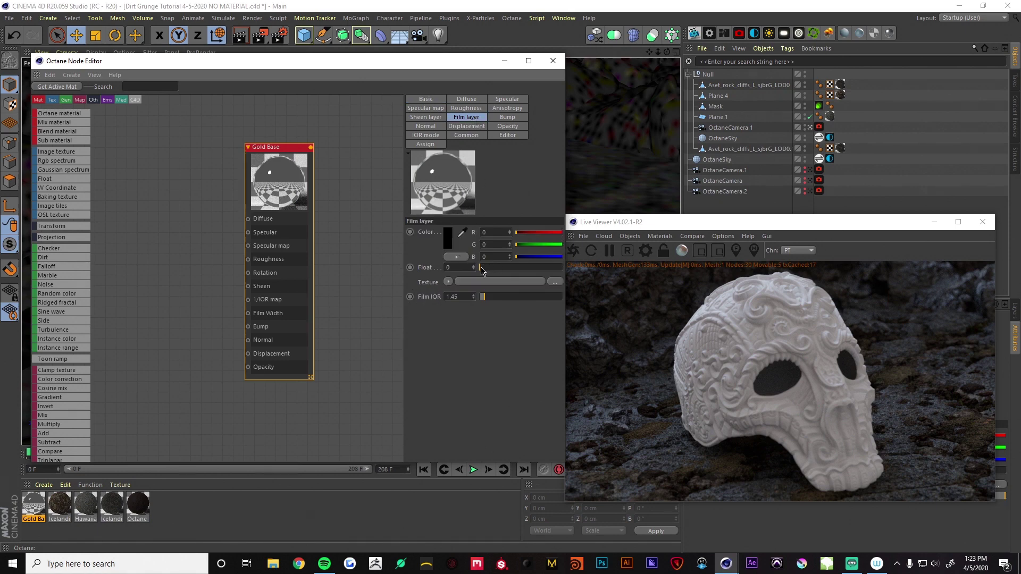
{"action": "left_click_drag", "start_coordinate": [482, 270], "coordinate": [490, 271]}
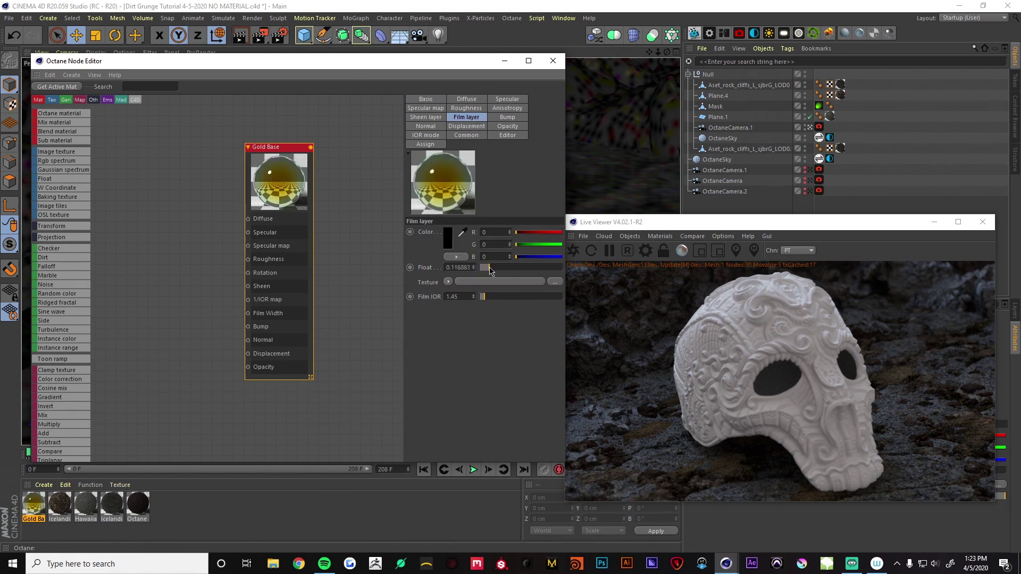
{"action": "left_click_drag", "start_coordinate": [33, 509], "coordinate": [718, 108]}
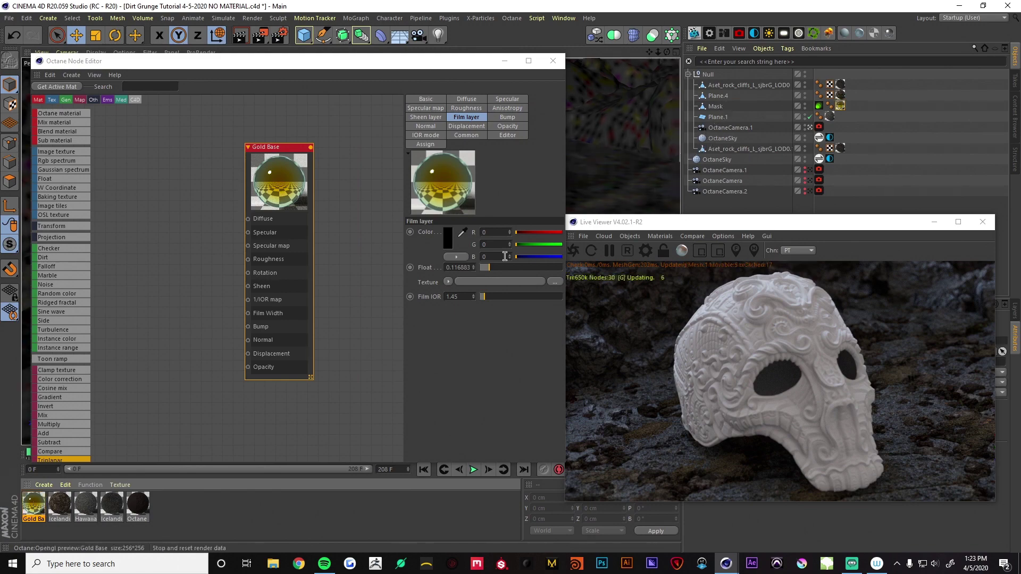
Step: Set the film layer amount to 0.032 and add an Image Texture node to the graph
{"action": "mouse_move", "coordinate": [486, 267]}
{"action": "left_mouse_down"}
{"action": "mouse_move", "coordinate": [521, 271]}
{"action": "mouse_move", "coordinate": [485, 270]}
{"action": "left_mouse_up"}
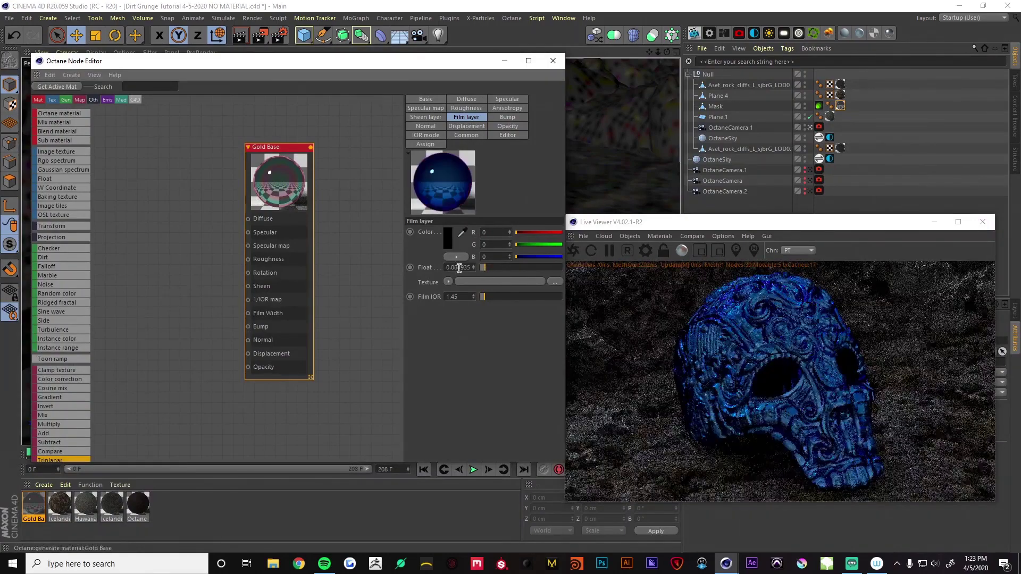
{"action": "type", "text": ".032"}
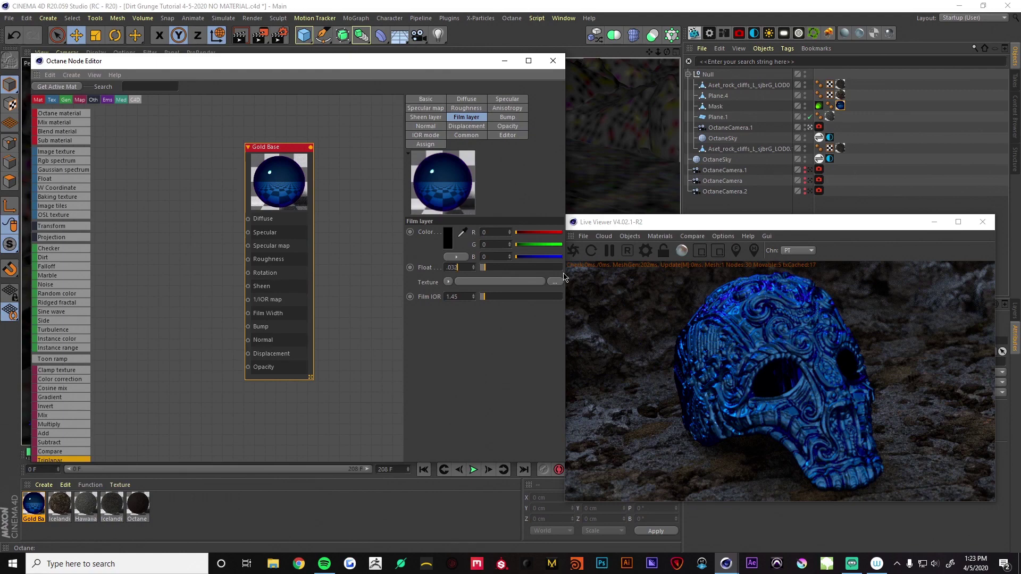
{"action": "key", "text": "Return"}
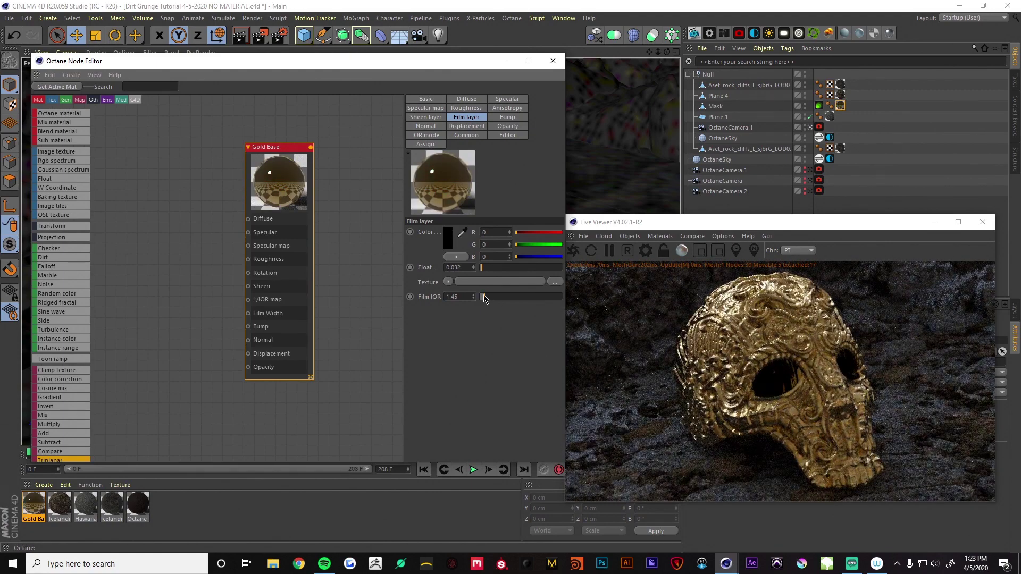
{"action": "left_click_drag", "start_coordinate": [74, 152], "coordinate": [248, 259]}
Step: Wire the Image Texture into Roughness and load Smudge-BM11-Roughness without copying it to the project
{"action": "left_click_drag", "start_coordinate": [191, 238], "coordinate": [169, 213]}
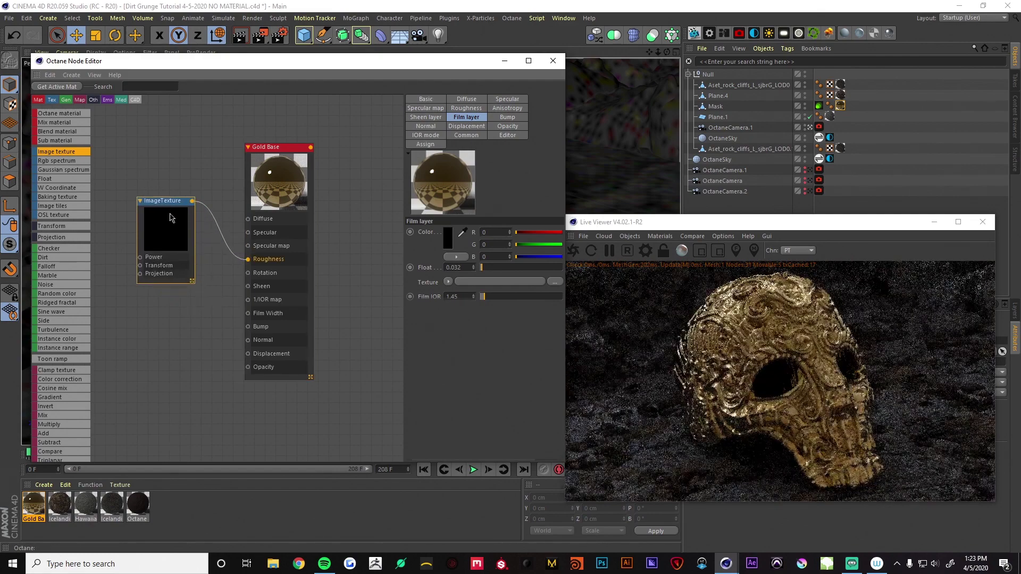
{"action": "left_click", "coordinate": [169, 213]}
{"action": "left_click_drag", "start_coordinate": [405, 135], "coordinate": [380, 135]}
{"action": "left_click", "coordinate": [562, 124]}
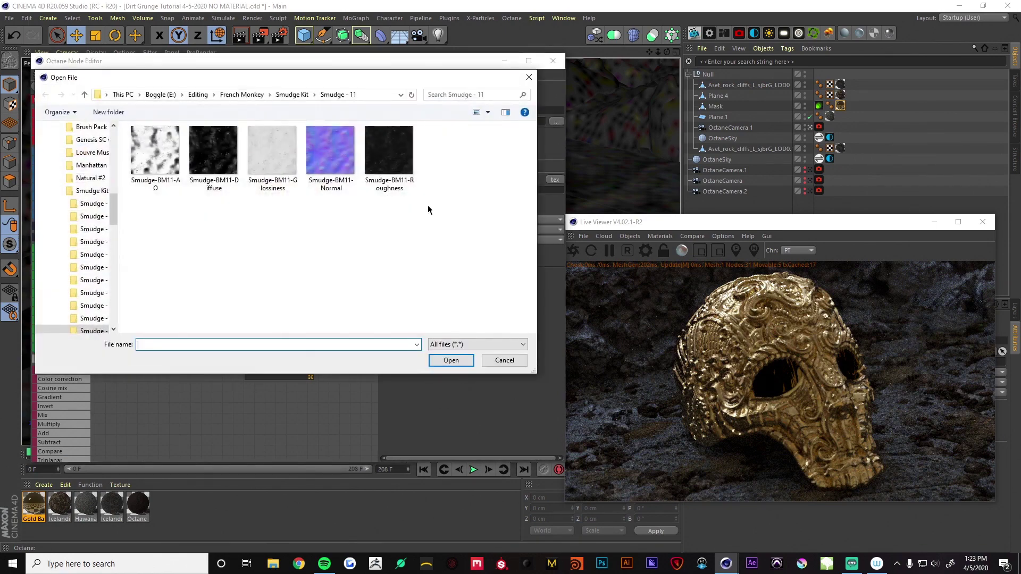
{"action": "left_click", "coordinate": [396, 172]}
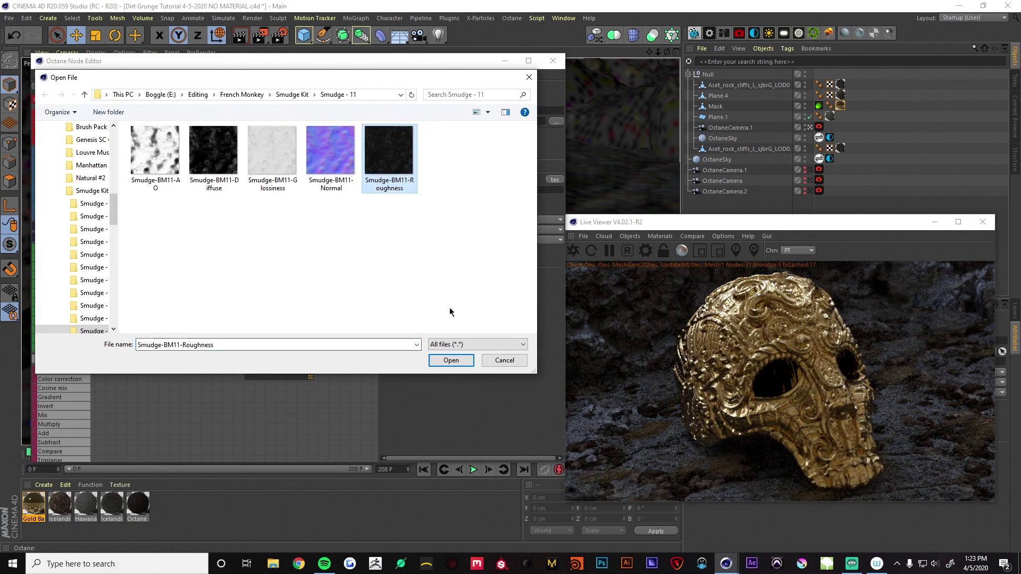
{"action": "left_click", "coordinate": [450, 360]}
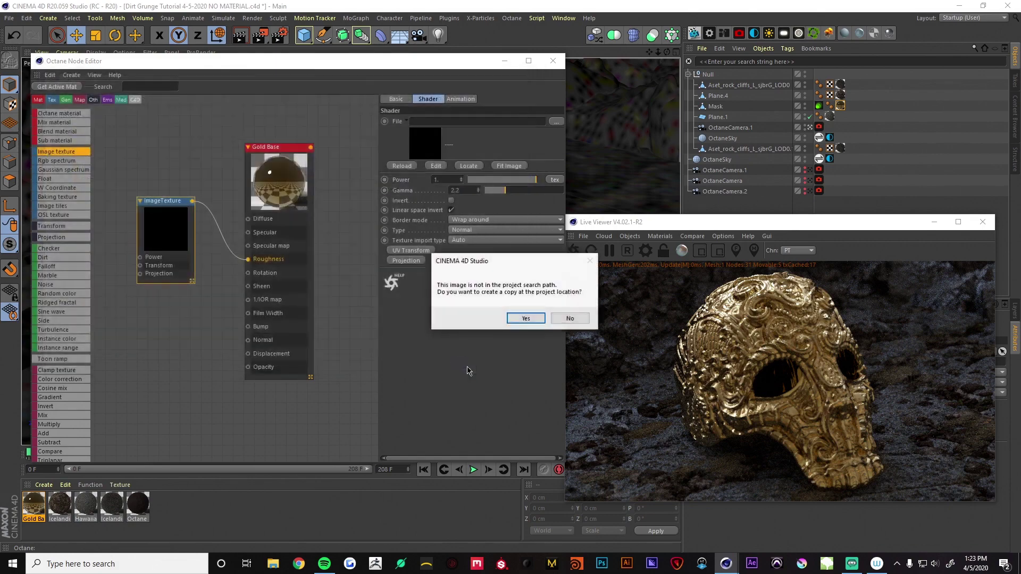
{"action": "left_click", "coordinate": [570, 319]}
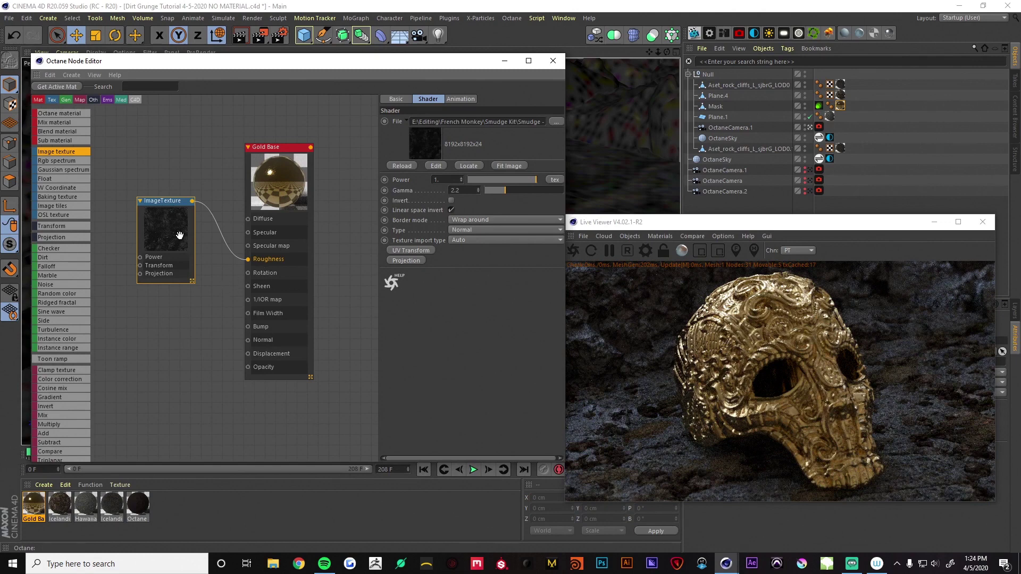
{"action": "left_click_drag", "start_coordinate": [179, 239], "coordinate": [179, 235]}
{"action": "left_click", "coordinate": [282, 231]}
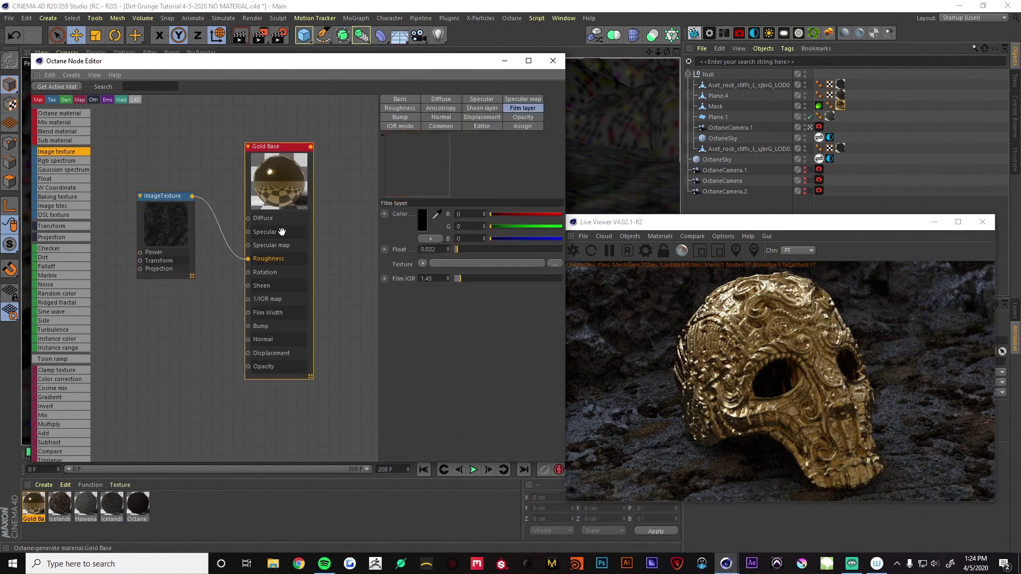
Step: Add a second Image Texture node below the first and wire it to Gold Base's Normal input
{"action": "left_click", "coordinate": [440, 118]}
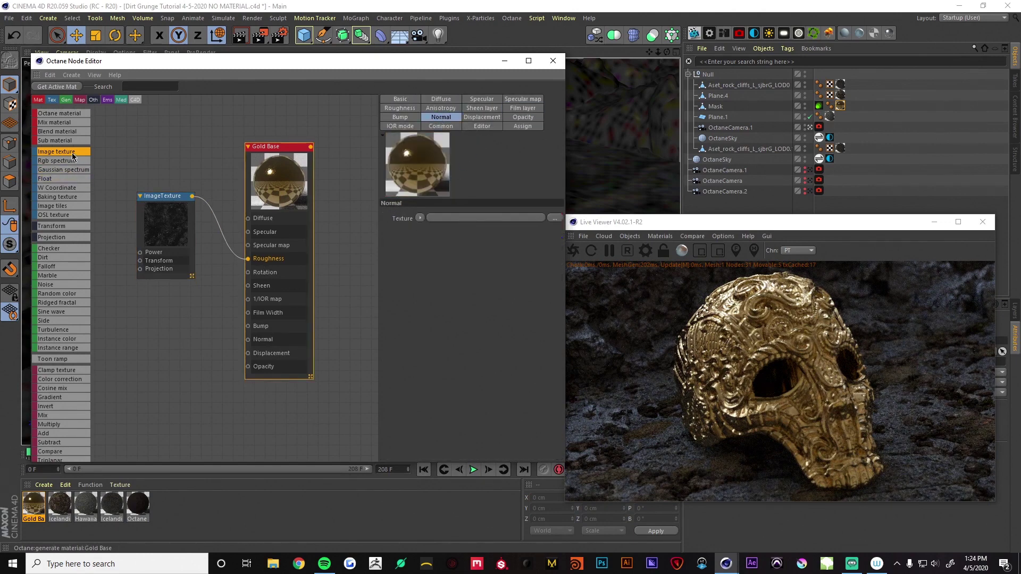
{"action": "left_click_drag", "start_coordinate": [150, 312], "coordinate": [153, 305]}
{"action": "middle_click_drag", "start_coordinate": [225, 308], "coordinate": [275, 314]}
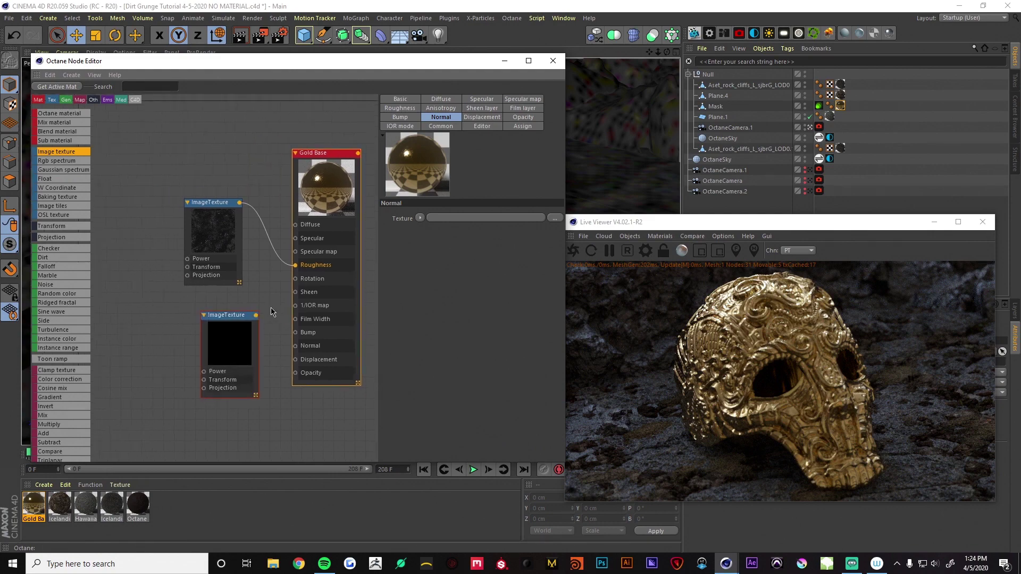
{"action": "left_click_drag", "start_coordinate": [216, 248], "coordinate": [174, 212]}
{"action": "left_click_drag", "start_coordinate": [224, 316], "coordinate": [296, 346]}
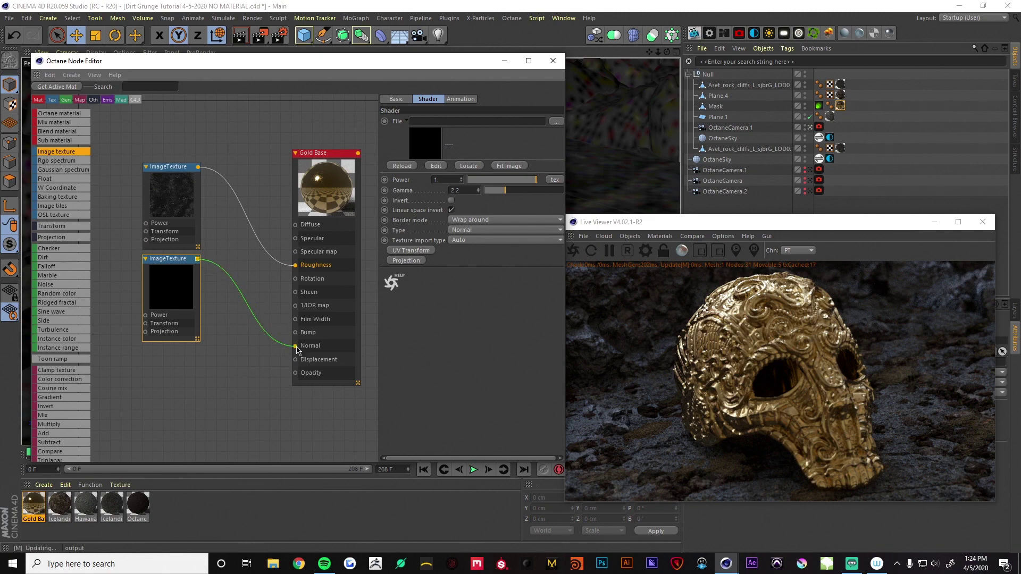
{"action": "left_click_drag", "start_coordinate": [185, 294], "coordinate": [185, 294]}
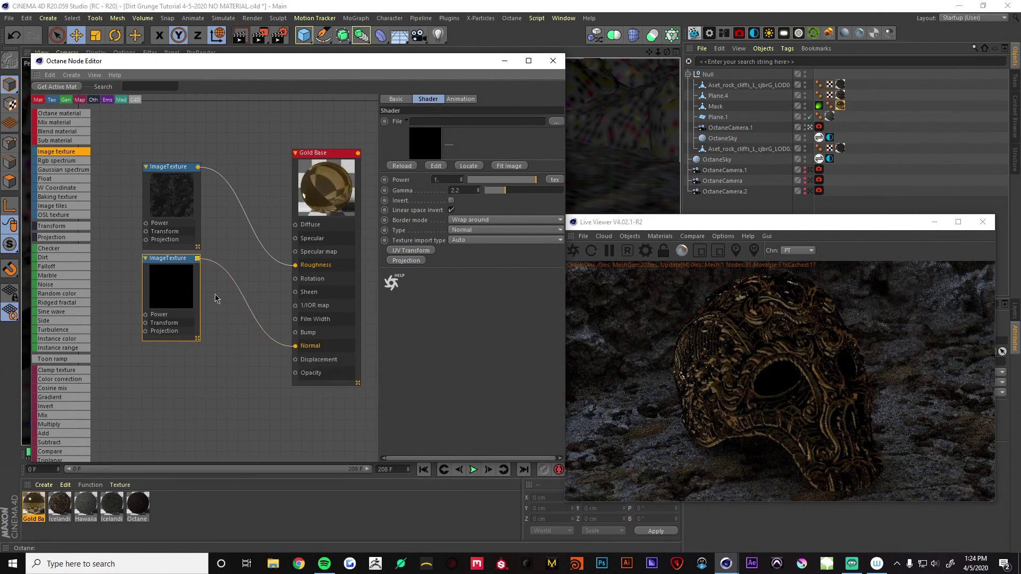
Step: Load Smudge-BM11-Normal into it without copying, then view the mask's eye through OctaneCamera.1
{"action": "double_click", "coordinate": [186, 294]}
{"action": "left_click", "coordinate": [340, 154]}
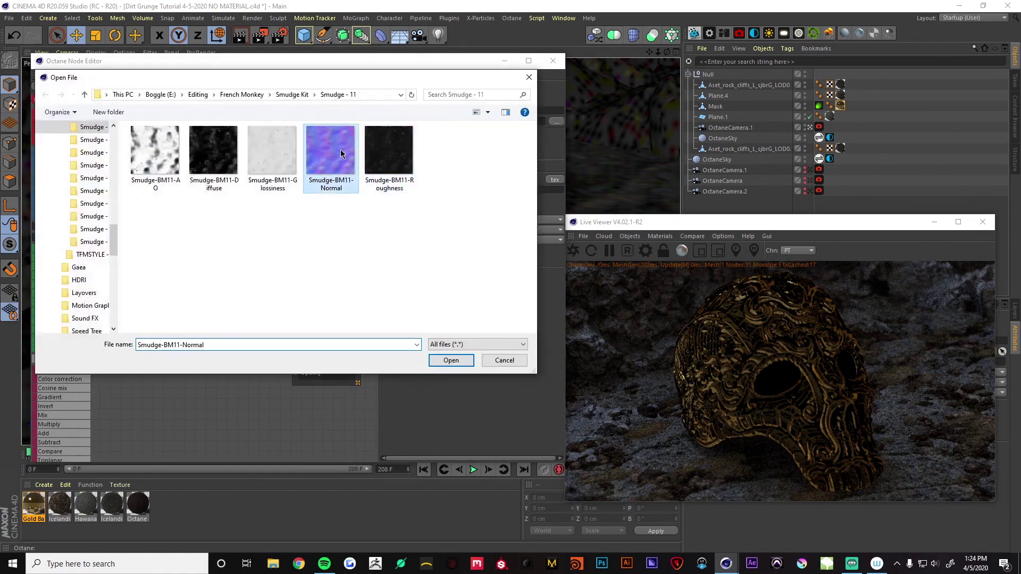
{"action": "left_click", "coordinate": [449, 360]}
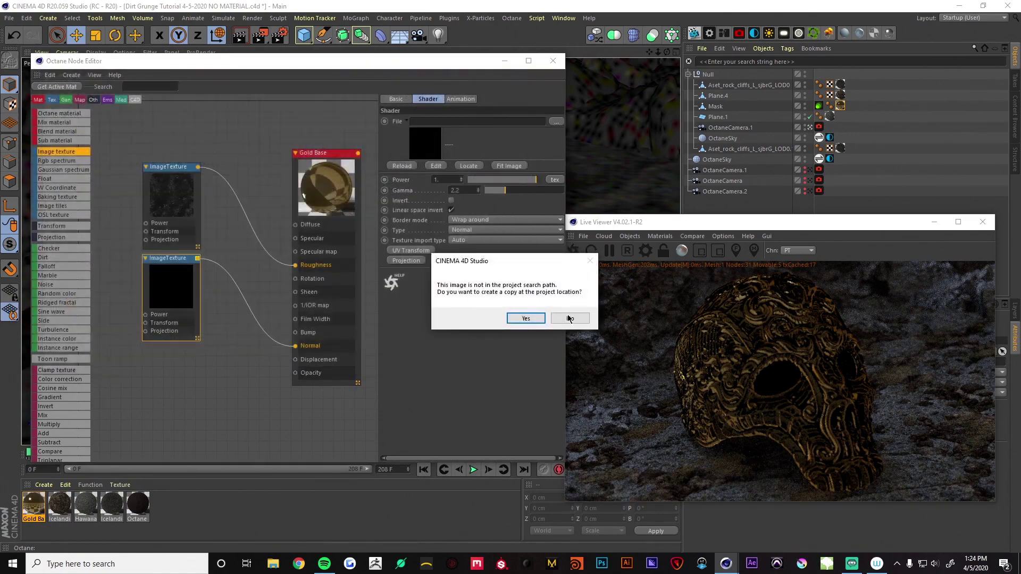
{"action": "left_click", "coordinate": [569, 319]}
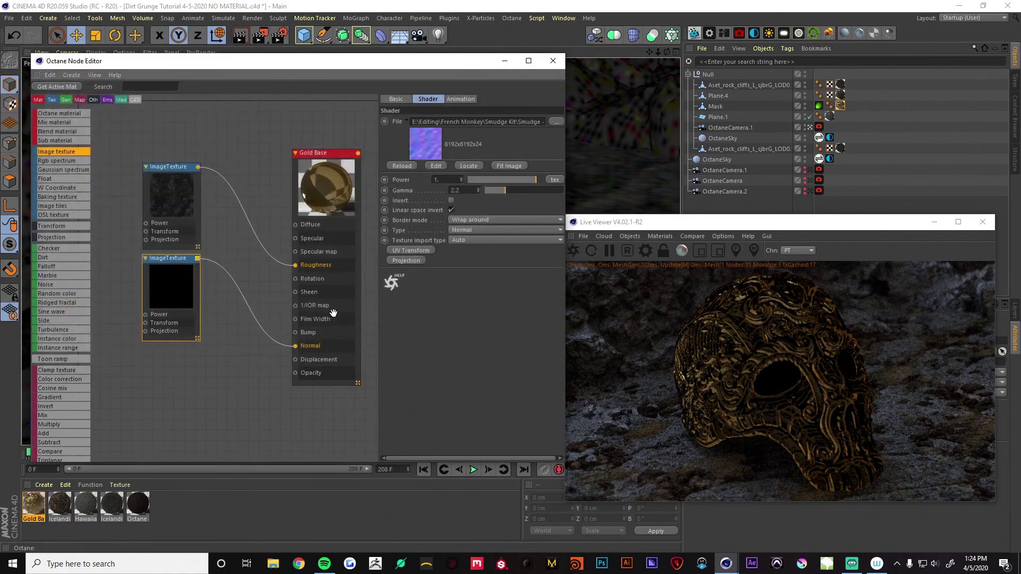
{"action": "left_click", "coordinate": [810, 170]}
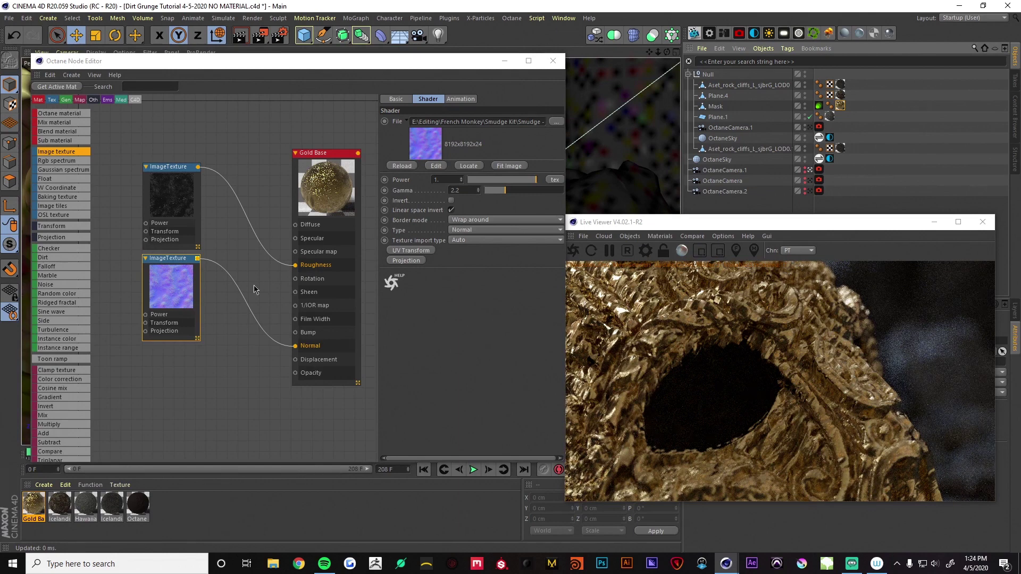
Step: Add Transform and Texture Projection nodes to the roughness texture and wire the projection into the normal texture
{"action": "left_click", "coordinate": [167, 207]}
{"action": "left_click", "coordinate": [412, 250]}
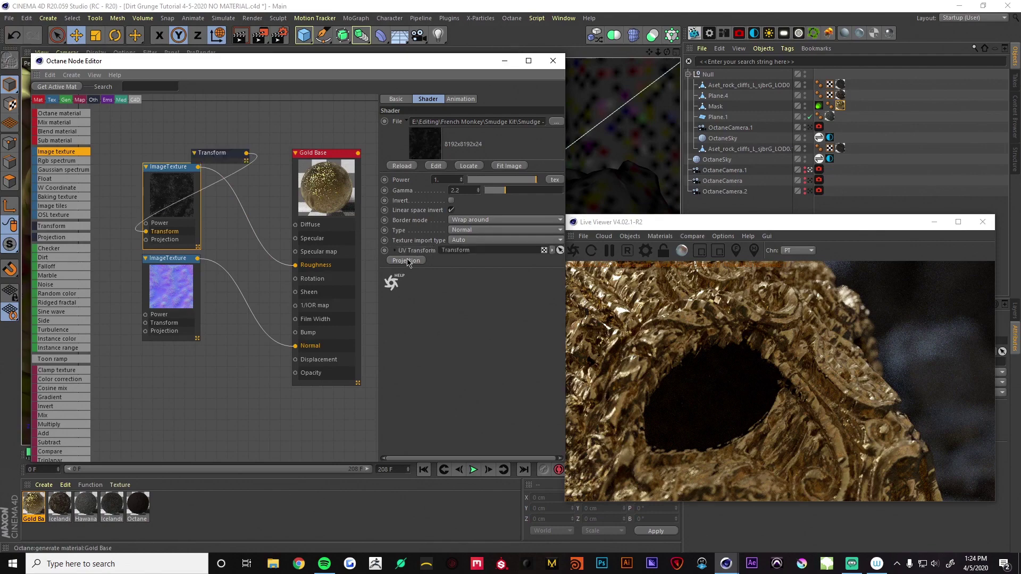
{"action": "left_click", "coordinate": [406, 260]}
{"action": "left_click_drag", "start_coordinate": [274, 162], "coordinate": [114, 266]}
{"action": "left_click_drag", "start_coordinate": [348, 179], "coordinate": [200, 291]}
{"action": "scroll", "coordinate": [239, 290], "scroll_direction": "down", "scroll_amount": 2}
{"action": "scroll", "coordinate": [239, 290], "scroll_direction": "down", "scroll_amount": 3}
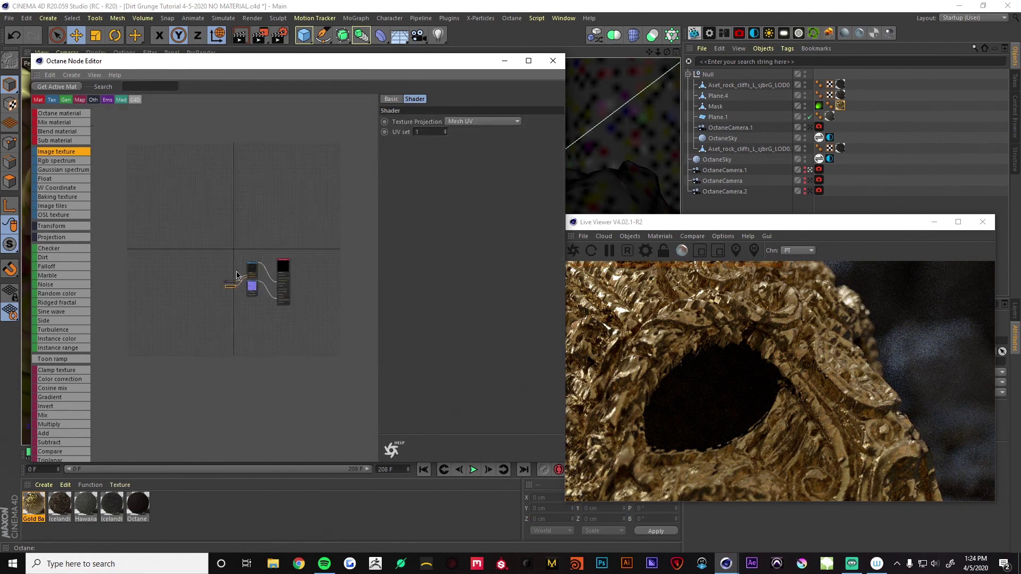
{"action": "left_click", "coordinate": [229, 281], "text": "shift"}
{"action": "scroll", "coordinate": [229, 284], "scroll_direction": "up", "scroll_amount": 4}
{"action": "left_click_drag", "start_coordinate": [230, 284], "coordinate": [281, 310]}
{"action": "scroll", "coordinate": [221, 298], "scroll_direction": "up", "scroll_amount": 1}
{"action": "left_click", "coordinate": [211, 270]}
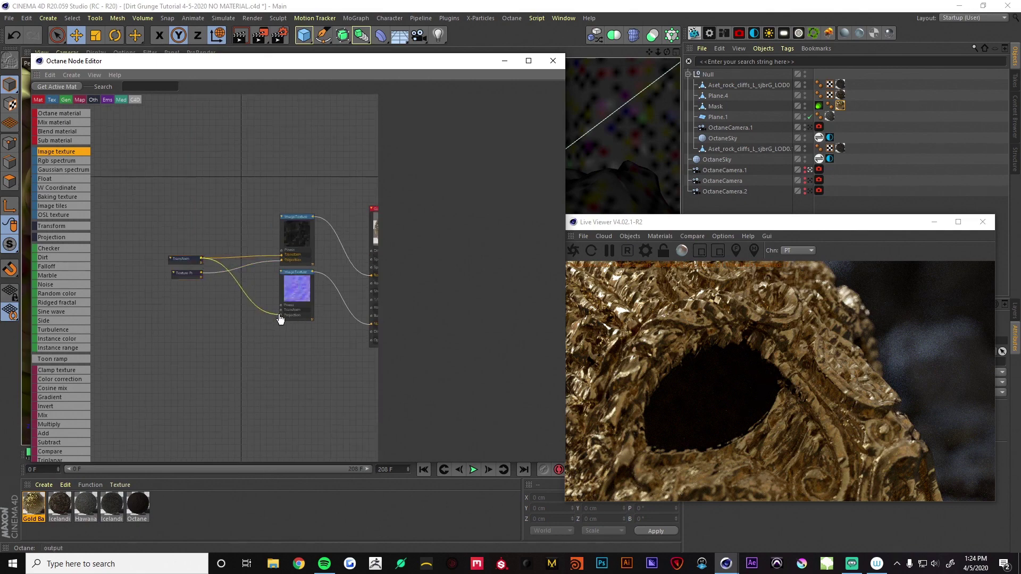
{"action": "left_click_drag", "start_coordinate": [201, 273], "coordinate": [282, 315]}
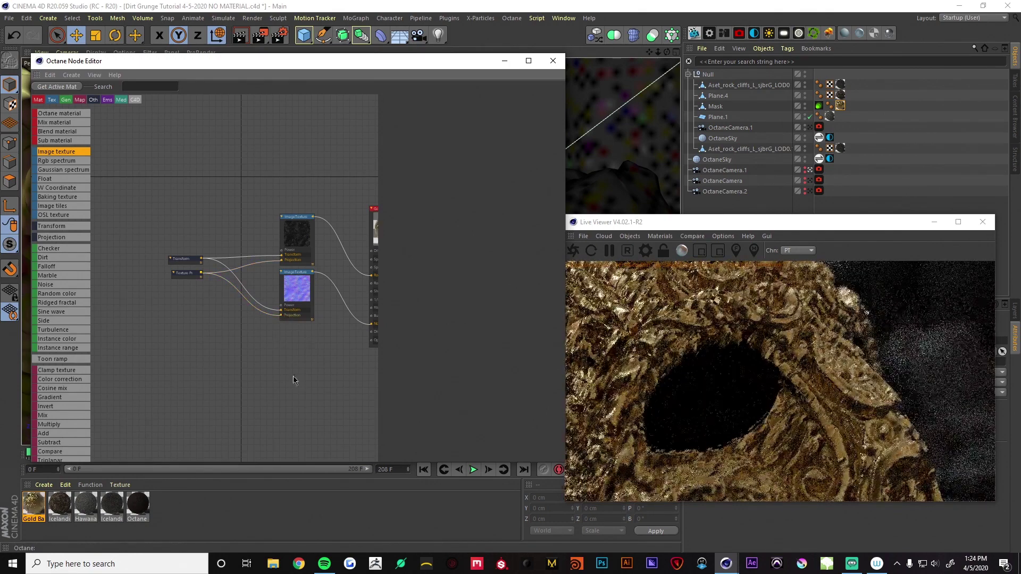
Step: Set the shared projection to Box and the shared Transform scale to 0.025
{"action": "left_click", "coordinate": [185, 274]}
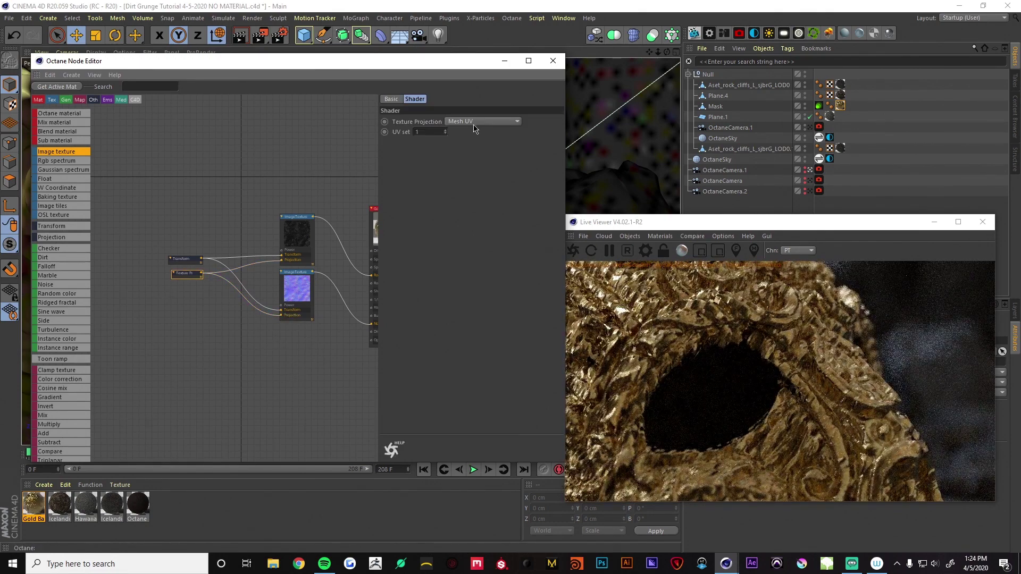
{"action": "left_click", "coordinate": [473, 124]}
{"action": "left_click", "coordinate": [474, 133]}
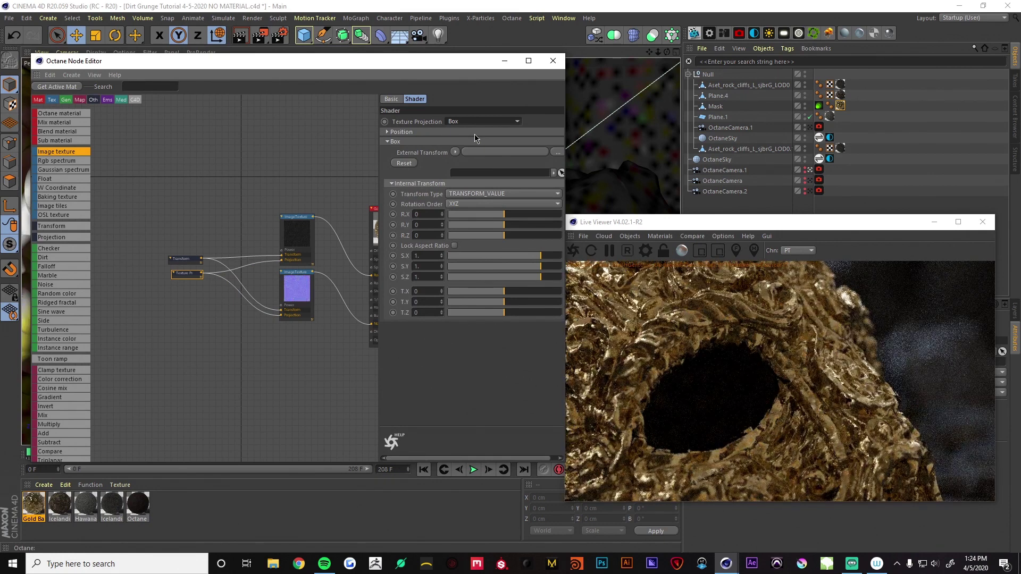
{"action": "left_click", "coordinate": [183, 260]}
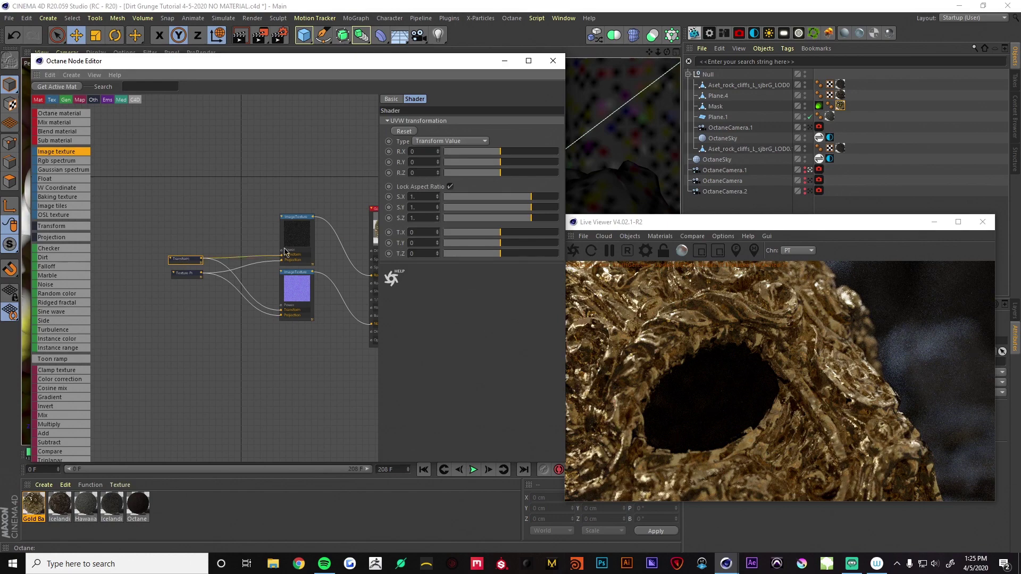
{"action": "type", "text": ".025"}
{"action": "key", "text": "Return"}
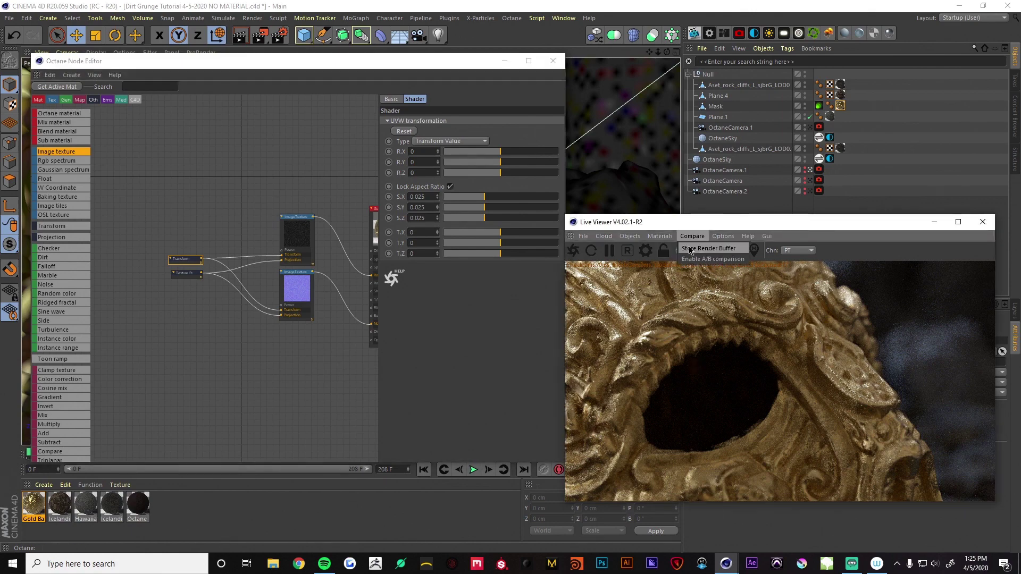
Step: Enable the Live Viewer's A/B comparison and drag the split line to the right
{"action": "left_click", "coordinate": [780, 301]}
{"action": "left_click_drag", "start_coordinate": [780, 301], "coordinate": [964, 337]}
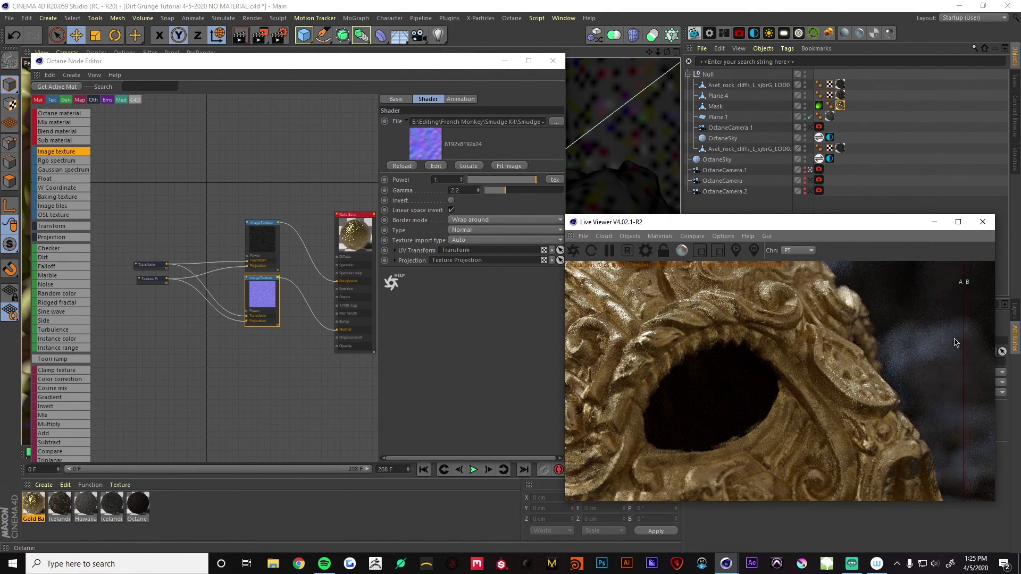
{"action": "left_click", "coordinate": [980, 346]}
Step: Move the Image Texture and Transform nodes up and left in the graph
{"action": "middle_click_drag", "start_coordinate": [231, 333], "coordinate": [193, 349]}
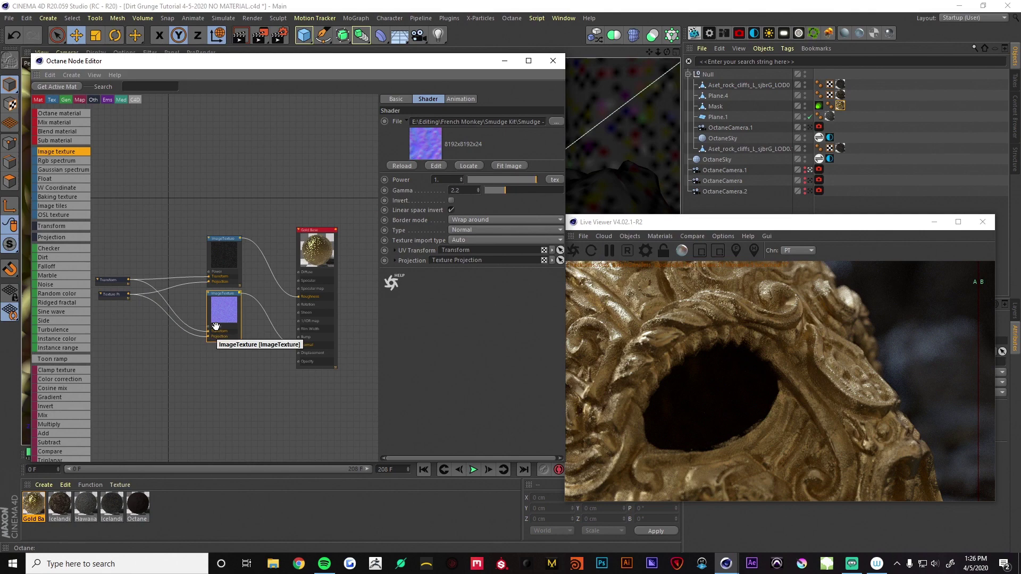
{"action": "left_click", "coordinate": [229, 255], "text": "shift"}
{"action": "left_click_drag", "start_coordinate": [228, 255], "coordinate": [224, 211]}
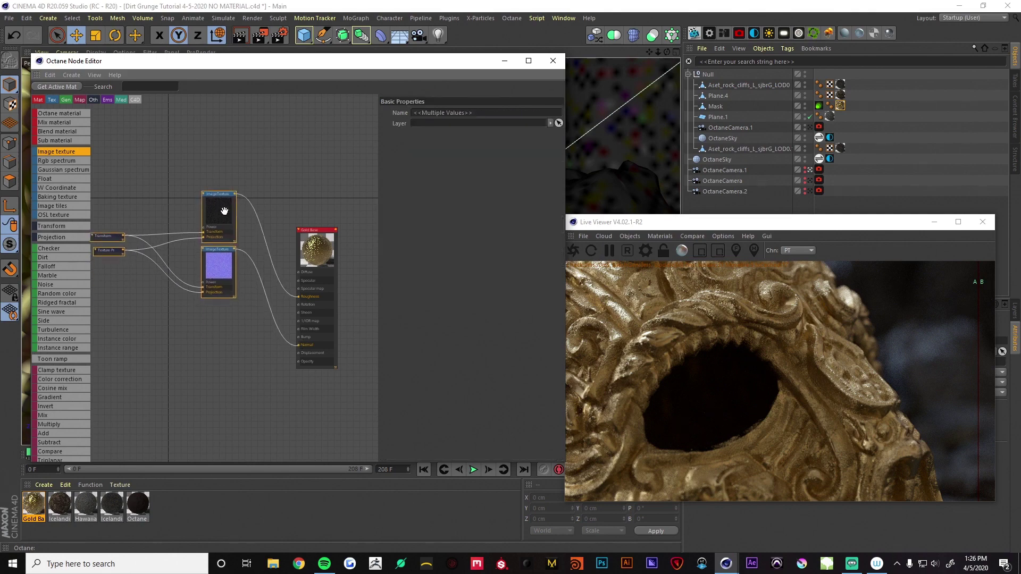
Step: Add a Noise node to Gold Base with Octaves 7 and Contrast 0.07
{"action": "left_click_drag", "start_coordinate": [220, 322], "coordinate": [300, 338]}
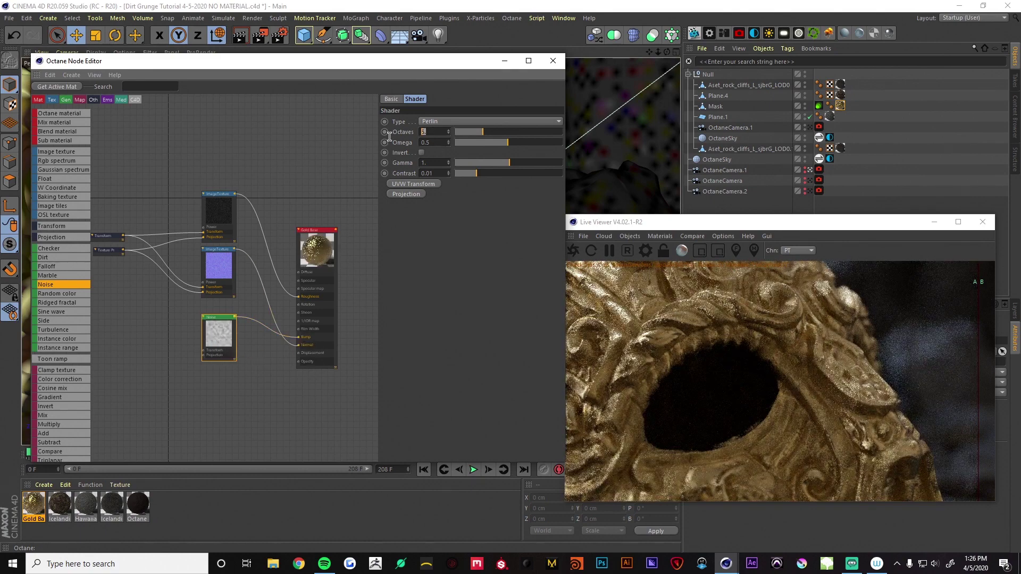
{"action": "type", "text": "7"}
{"action": "key", "text": "Return"}
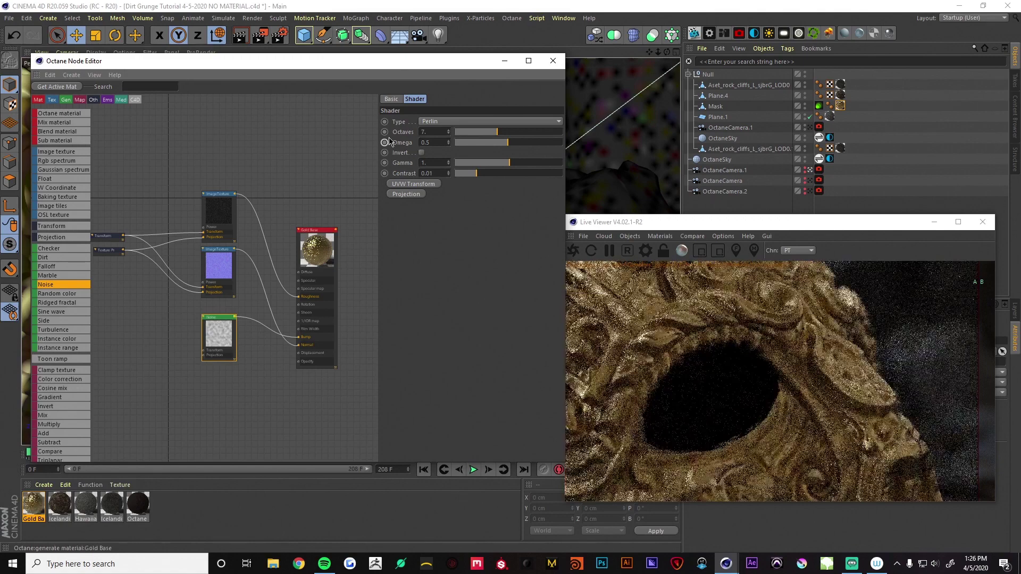
{"action": "left_click", "coordinate": [442, 173]}
{"action": "type", "text": ".07"}
{"action": "key", "text": "Return"}
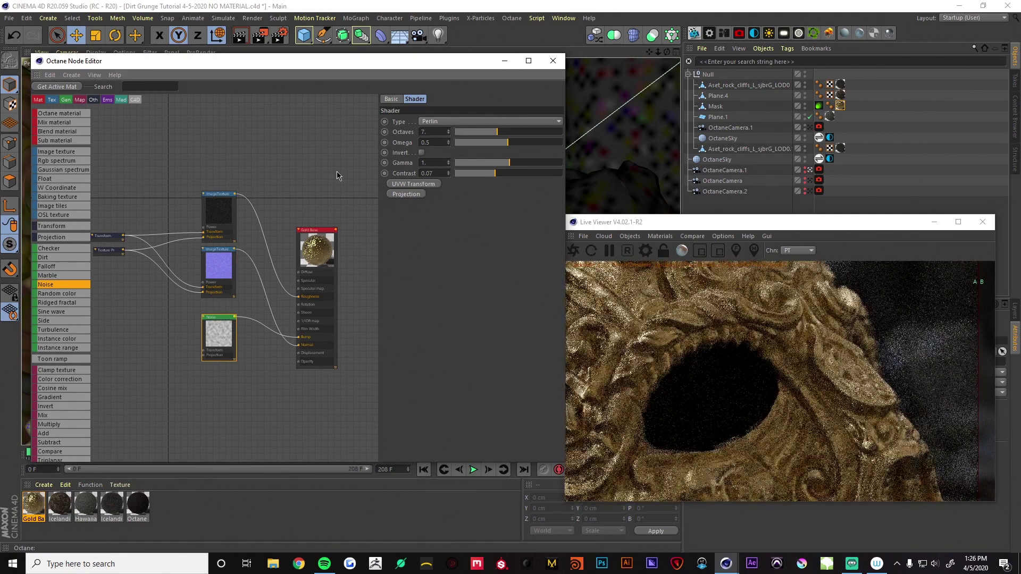
{"action": "left_click_drag", "start_coordinate": [227, 314], "coordinate": [217, 304]}
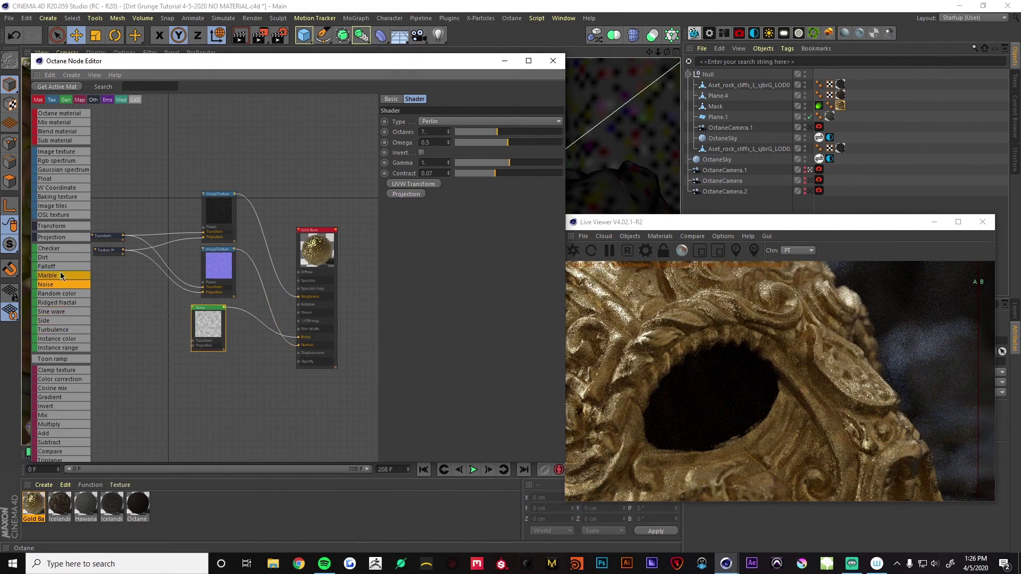
Step: Add a Multiply node and a second Noise node beneath the first
{"action": "left_click_drag", "start_coordinate": [56, 425], "coordinate": [260, 325]}
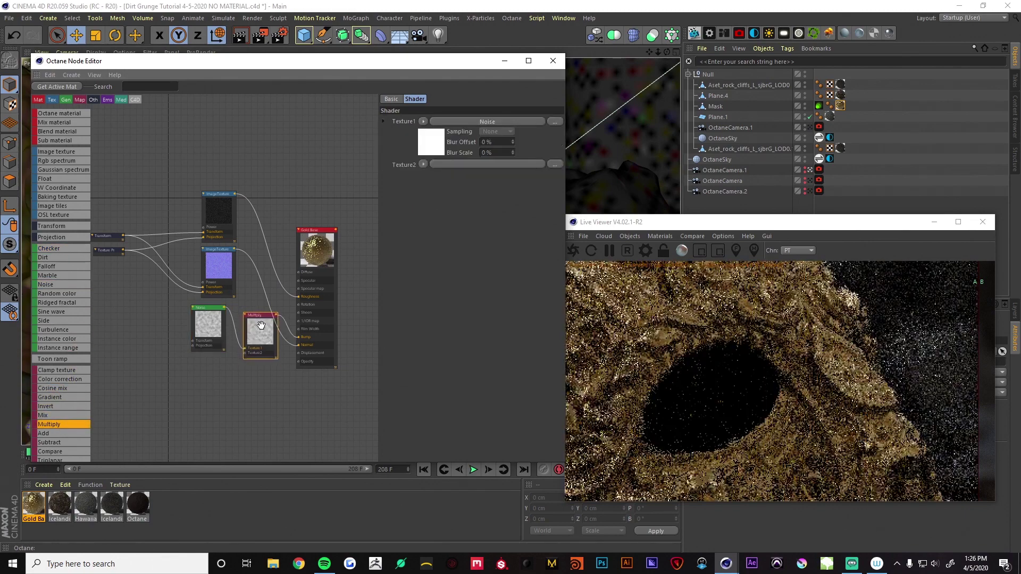
{"action": "left_click_drag", "start_coordinate": [197, 375], "coordinate": [246, 358]}
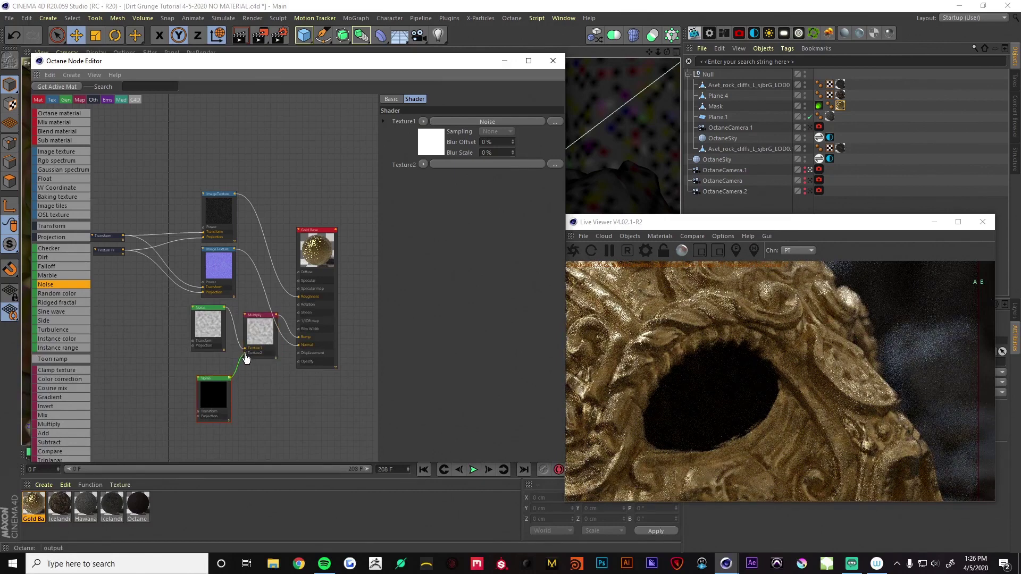
{"action": "left_click_drag", "start_coordinate": [212, 395], "coordinate": [208, 381]}
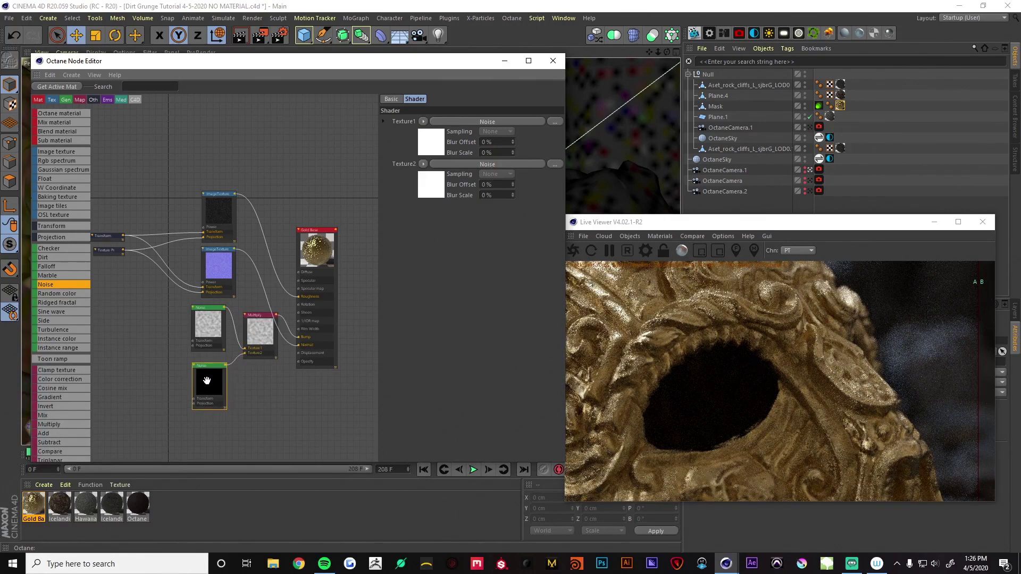
Step: Set the second noise's Contrast to 10 and add a transform input to the upper noise
{"action": "left_click_drag", "start_coordinate": [437, 174], "coordinate": [396, 175]}
{"action": "type", "text": "10"}
{"action": "key", "text": "Return"}
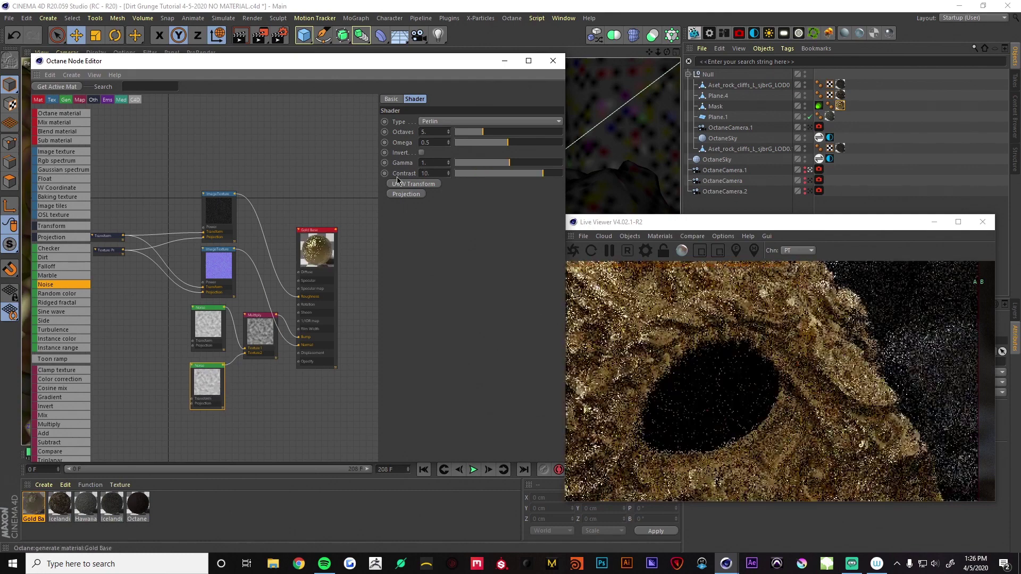
{"action": "left_click", "coordinate": [206, 319]}
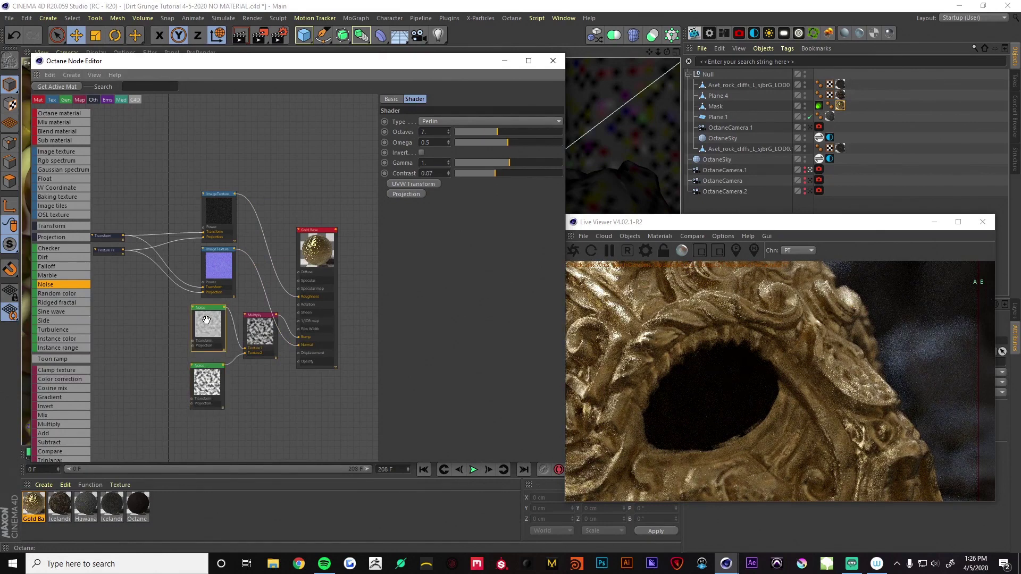
{"action": "left_click", "coordinate": [401, 184]}
Step: Place transform nodes beside both the upper and lower Noise nodes
{"action": "left_click_drag", "start_coordinate": [212, 319], "coordinate": [143, 338]}
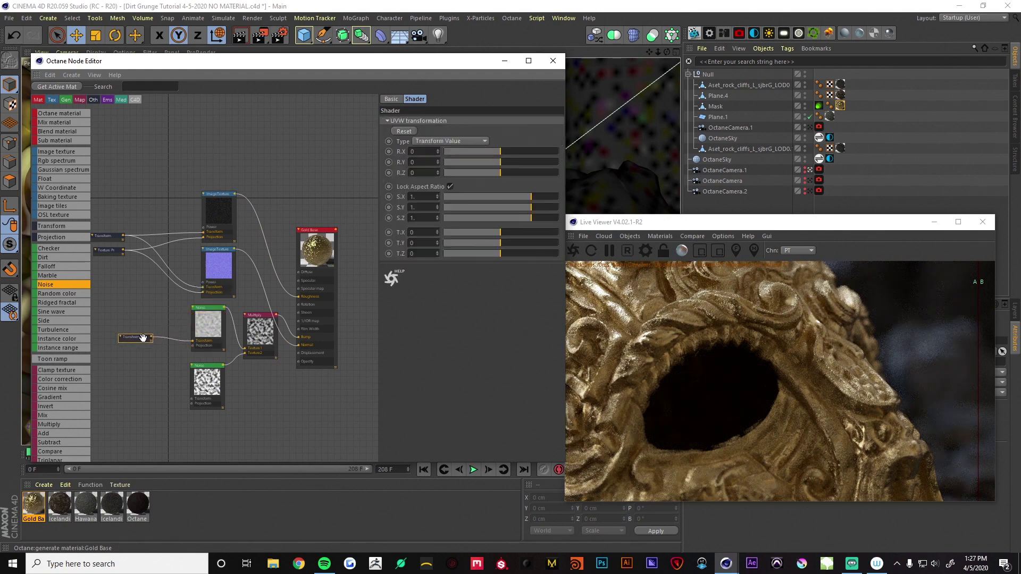
{"action": "left_click", "coordinate": [195, 333]}
{"action": "left_click", "coordinate": [207, 381]}
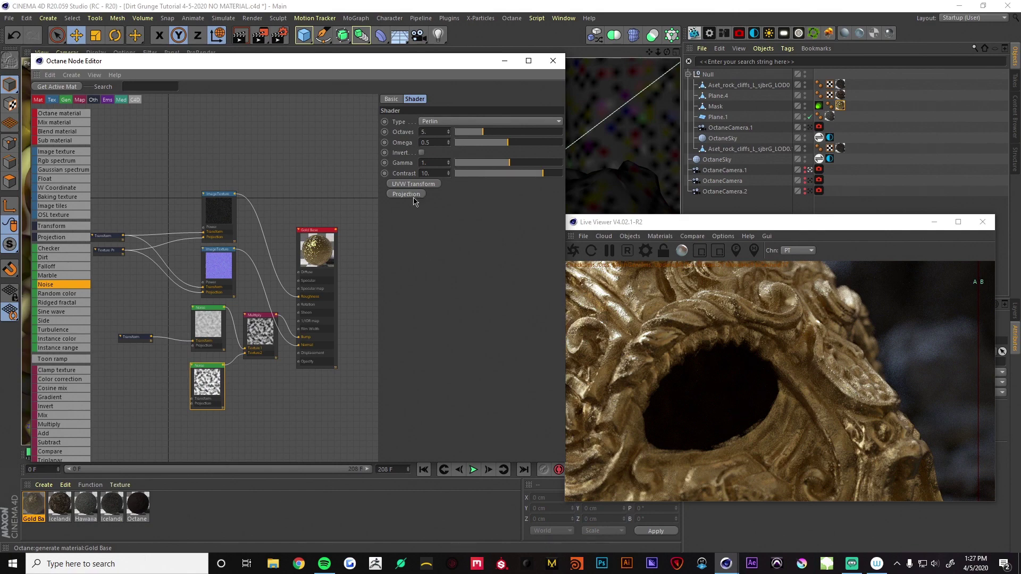
{"action": "left_click_drag", "start_coordinate": [197, 365], "coordinate": [141, 388]}
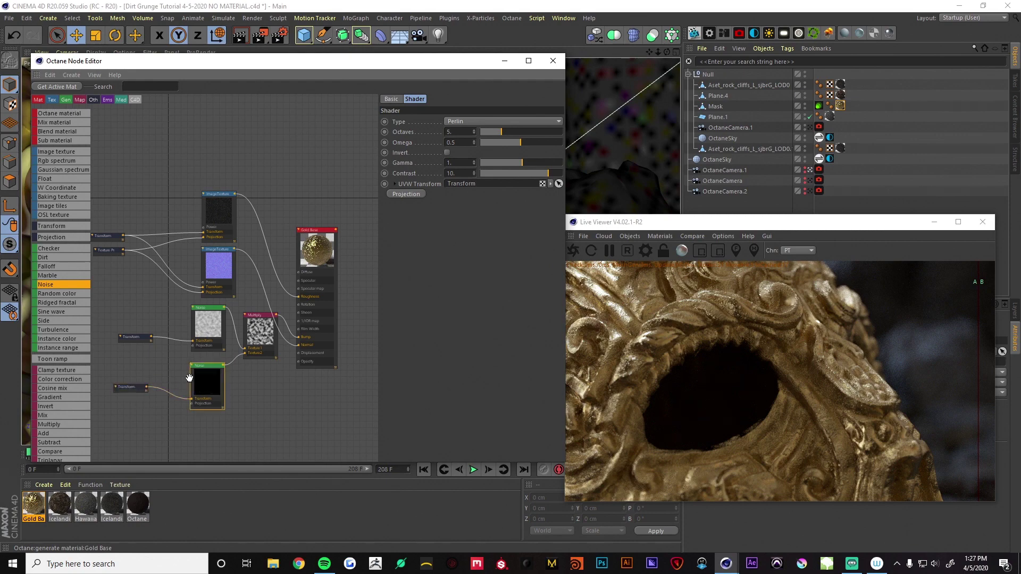
{"action": "left_click", "coordinate": [134, 338]}
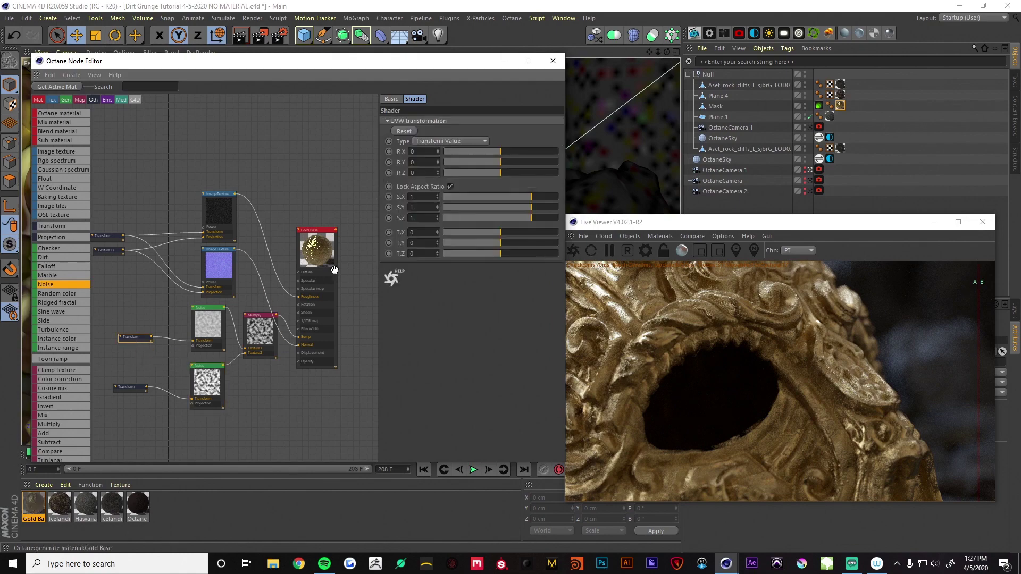
Step: Drop the upper noise's contrast to about 0.0019 and scale the lower noise's transform to 10
{"action": "left_click", "coordinate": [207, 321]}
{"action": "left_click_drag", "start_coordinate": [510, 173], "coordinate": [485, 178]}
{"action": "left_click", "coordinate": [129, 387]}
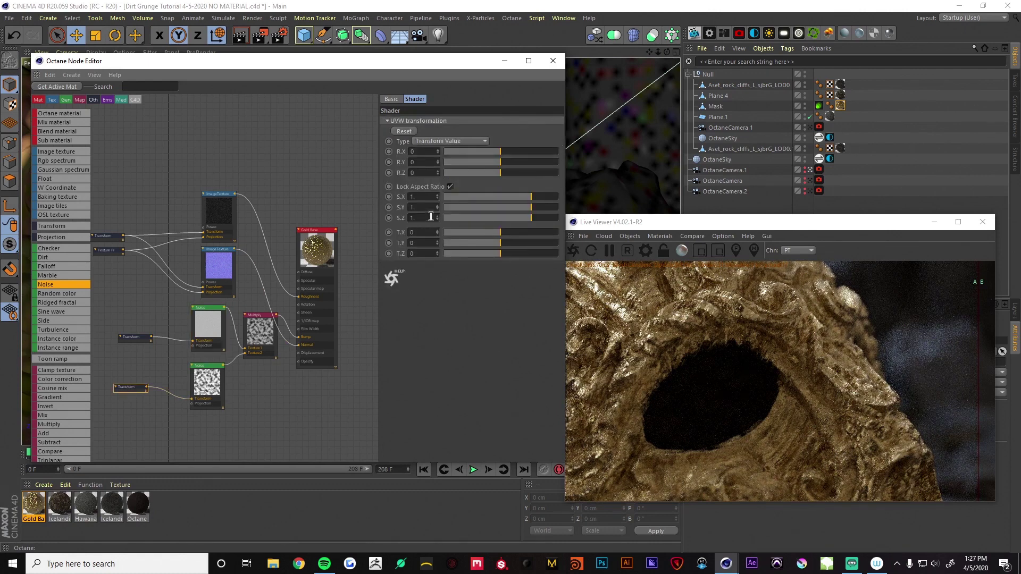
{"action": "left_click", "coordinate": [428, 196]}
{"action": "type", "text": "10"}
{"action": "key", "text": "Return"}
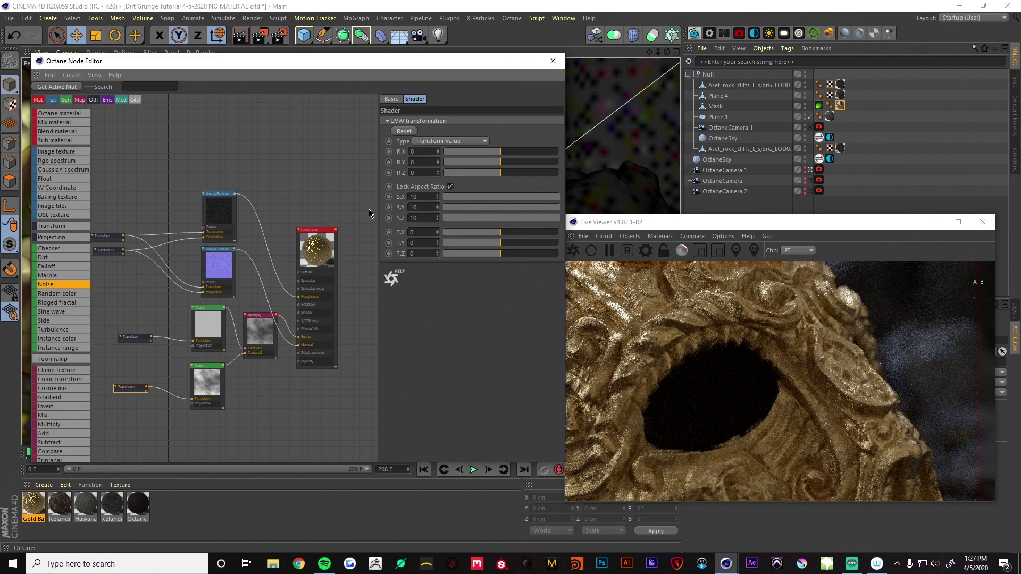
Step: Connect the shared Texture Projection to both Noise nodes
{"action": "left_click", "coordinate": [207, 330]}
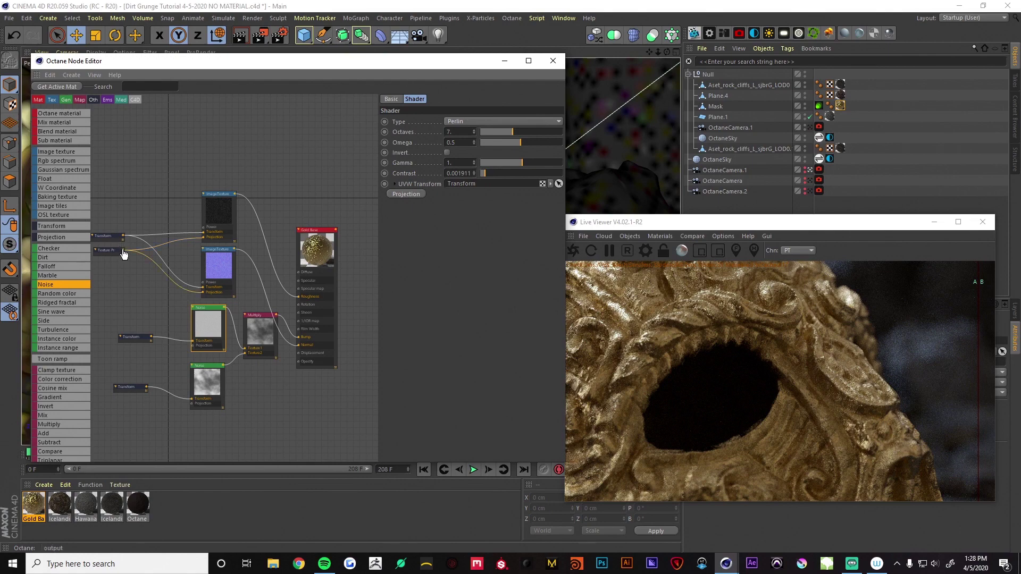
{"action": "left_click_drag", "start_coordinate": [123, 251], "coordinate": [193, 346]}
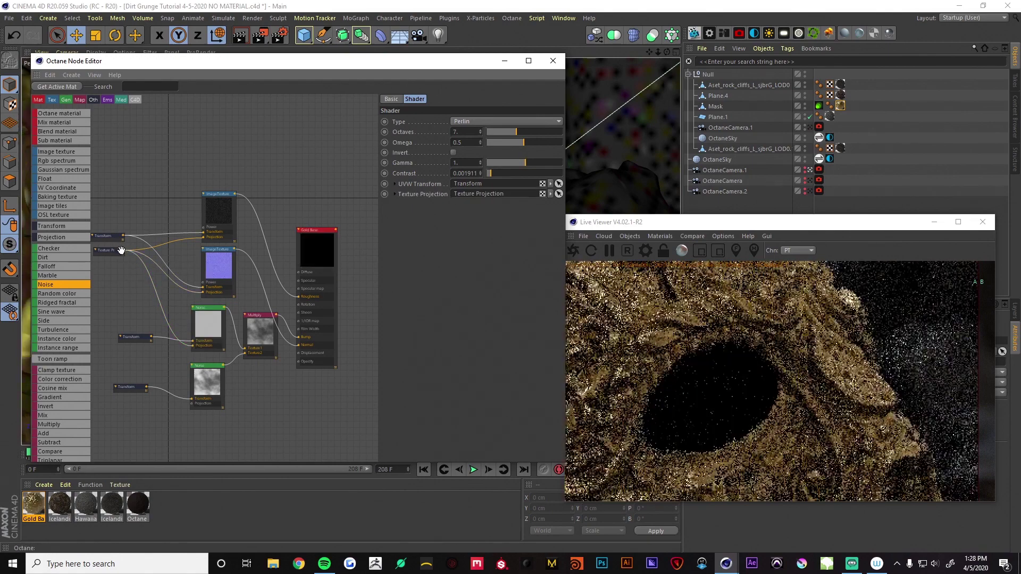
{"action": "left_click_drag", "start_coordinate": [123, 251], "coordinate": [196, 410]}
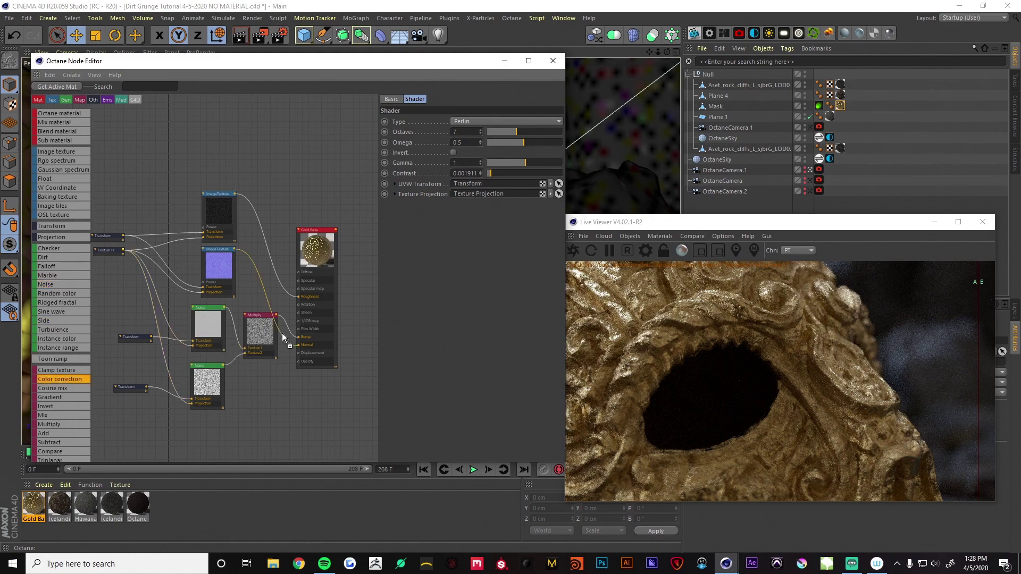
Step: Route the Multiply output into another input and try a Perlin gamma of about 0.22, comparing renders
{"action": "left_click_drag", "start_coordinate": [286, 336], "coordinate": [290, 332]}
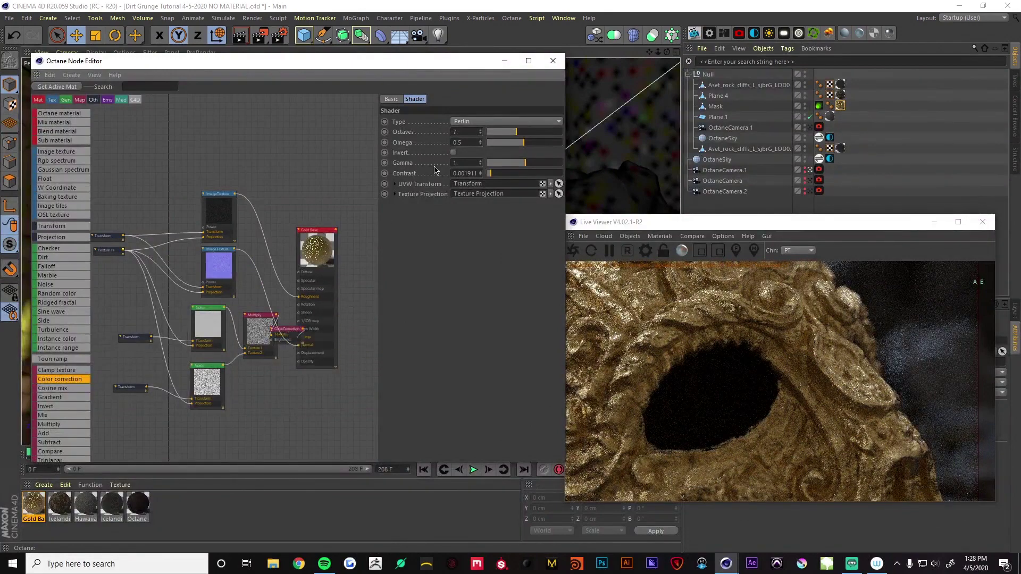
{"action": "left_click", "coordinate": [511, 163]}
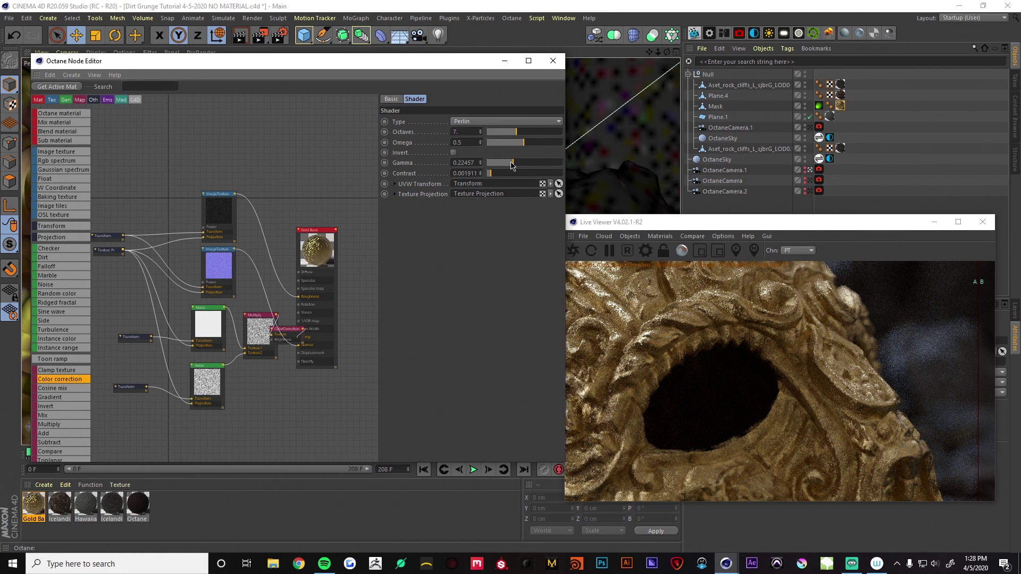
{"action": "left_click_drag", "start_coordinate": [979, 306], "coordinate": [953, 296]}
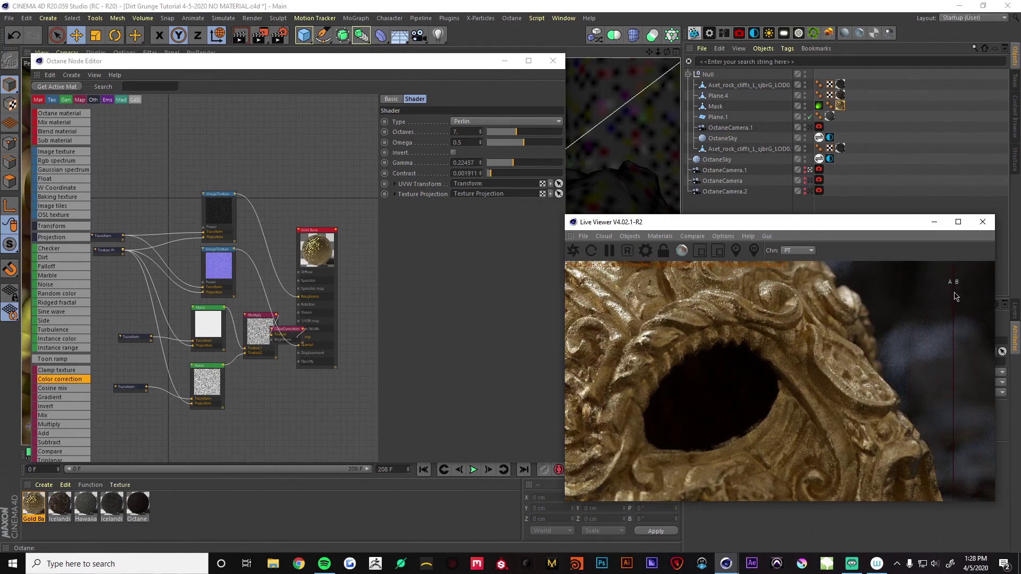
Step: Raise the Perlin noise gamma to about 0.39 and inspect the Color Correction node
{"action": "left_click", "coordinate": [519, 162]}
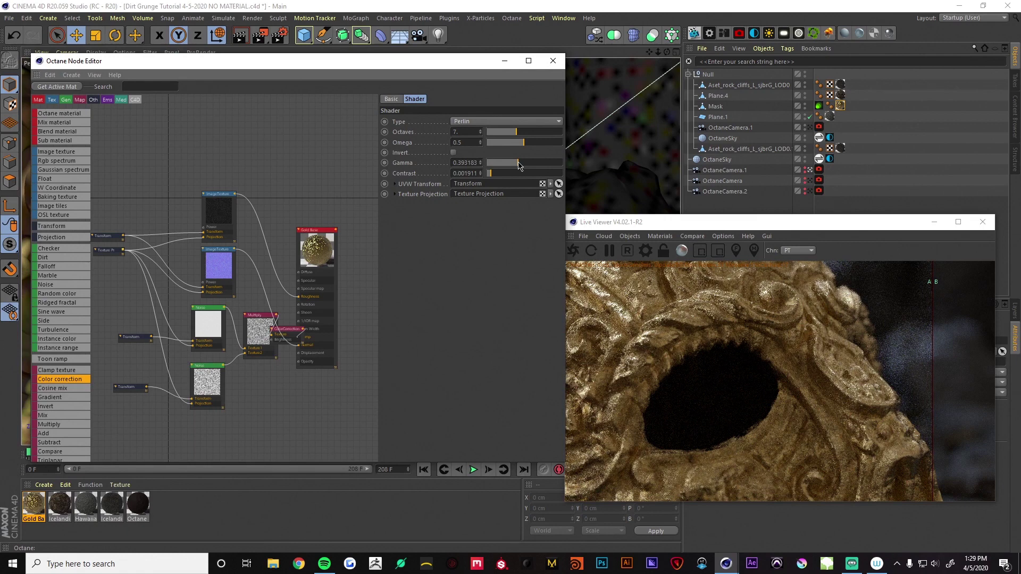
{"action": "left_click", "coordinate": [287, 329]}
{"action": "middle_click_drag", "start_coordinate": [262, 297], "coordinate": [136, 323]}
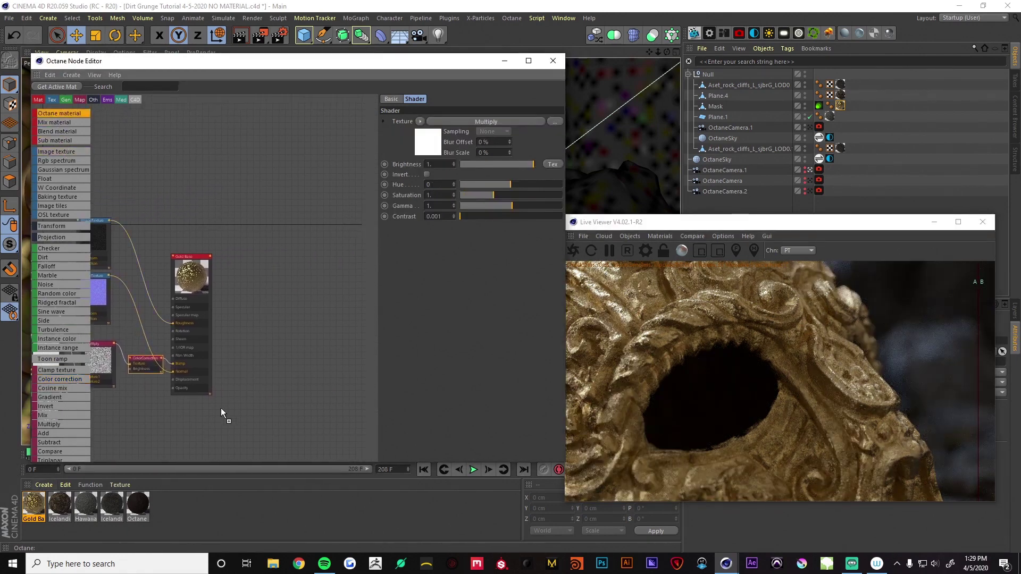
Step: Add a new Octane material named Dirt, make it Glossy, and apply it to the Mask
{"action": "left_click_drag", "start_coordinate": [180, 413], "coordinate": [180, 415]}
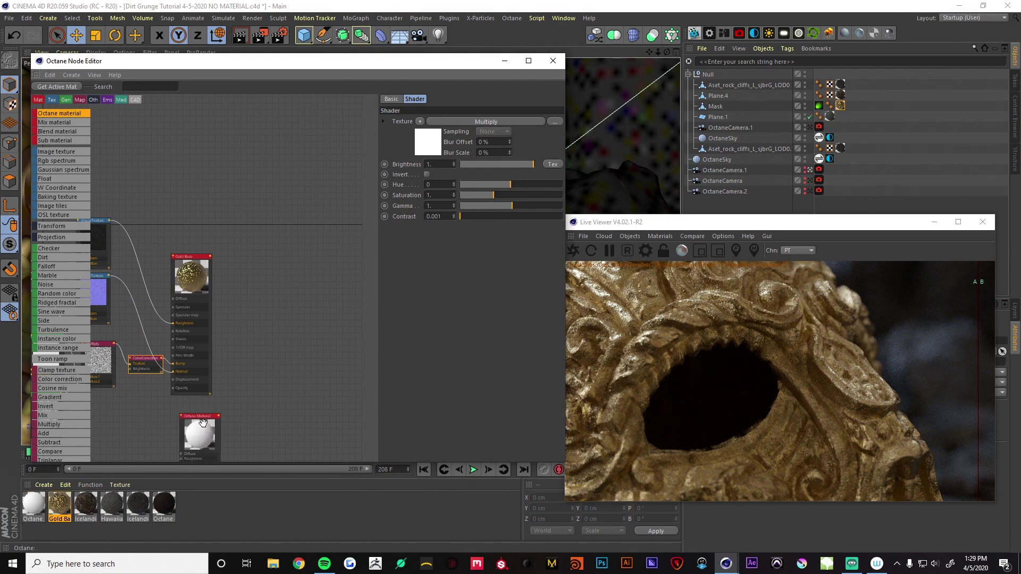
{"action": "left_click_drag", "start_coordinate": [201, 426], "coordinate": [247, 357]}
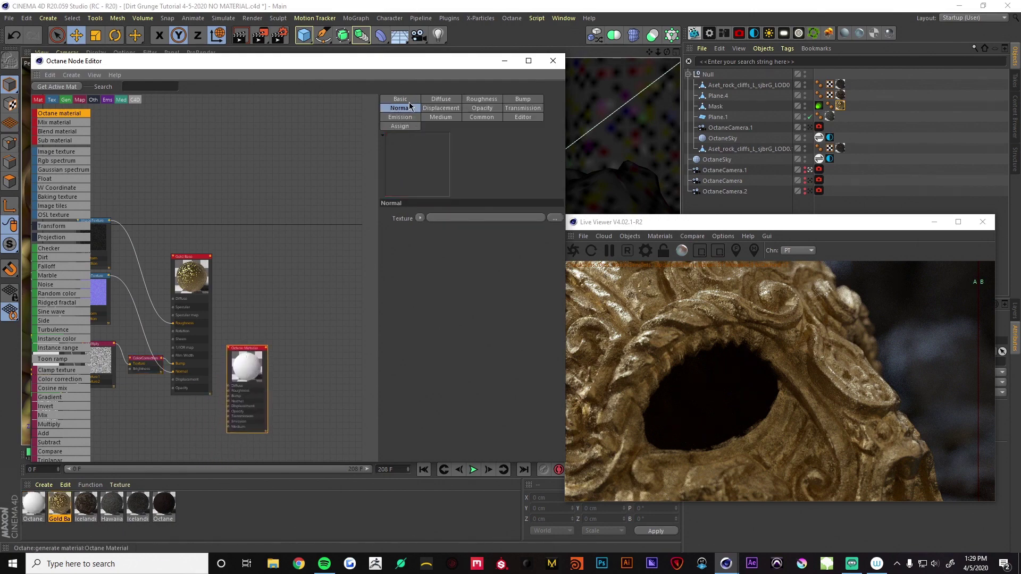
{"action": "left_click", "coordinate": [496, 215]}
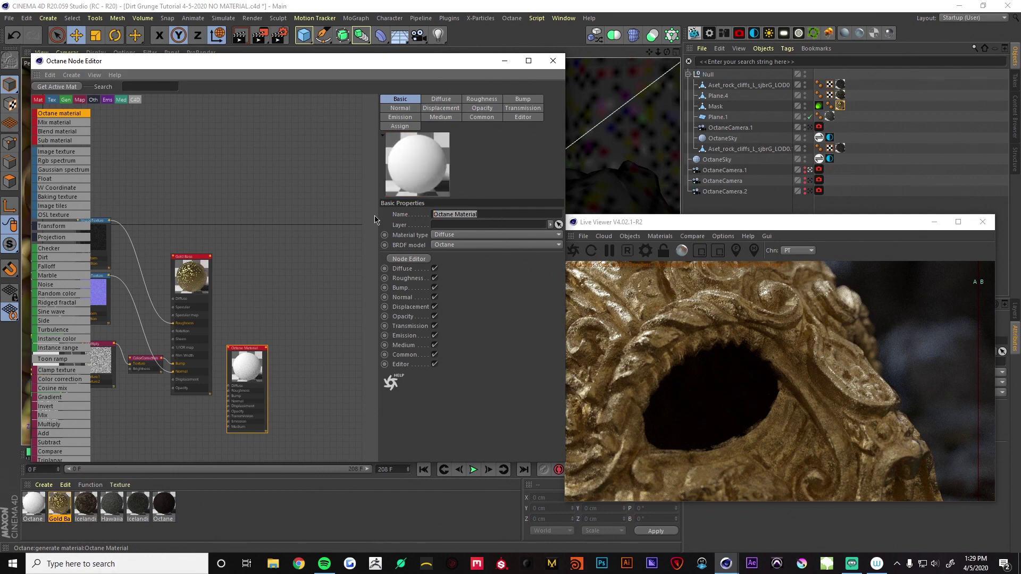
{"action": "type", "text": "Dirt"}
{"action": "key", "text": "Return"}
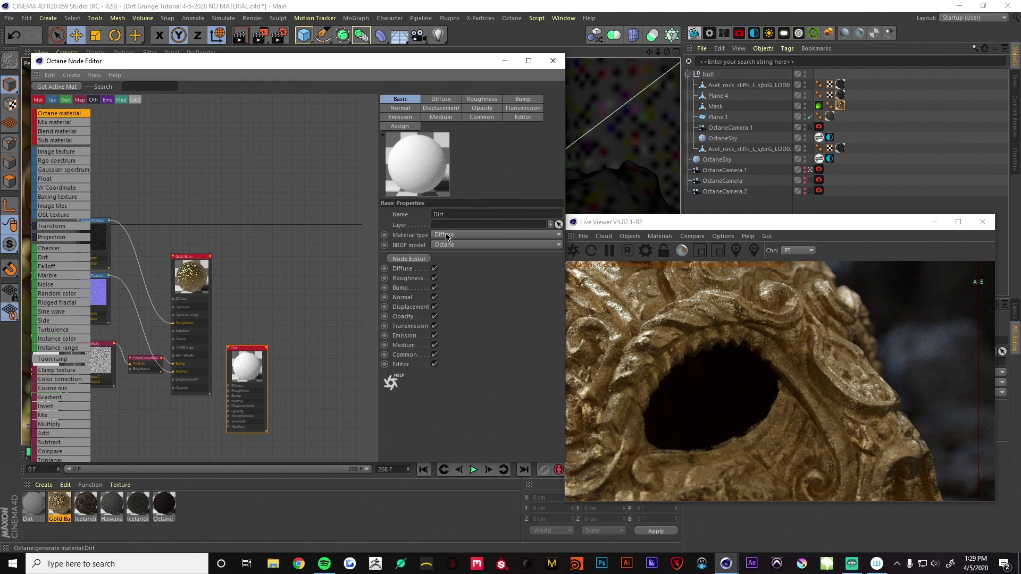
{"action": "left_click", "coordinate": [447, 236]}
{"action": "left_click", "coordinate": [452, 253]}
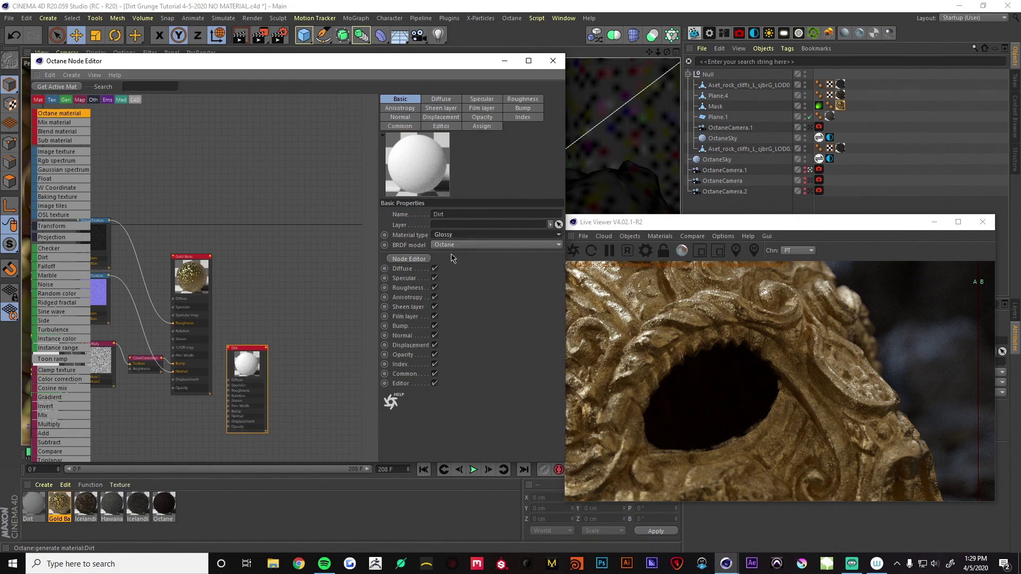
{"action": "left_click_drag", "start_coordinate": [41, 503], "coordinate": [719, 107]}
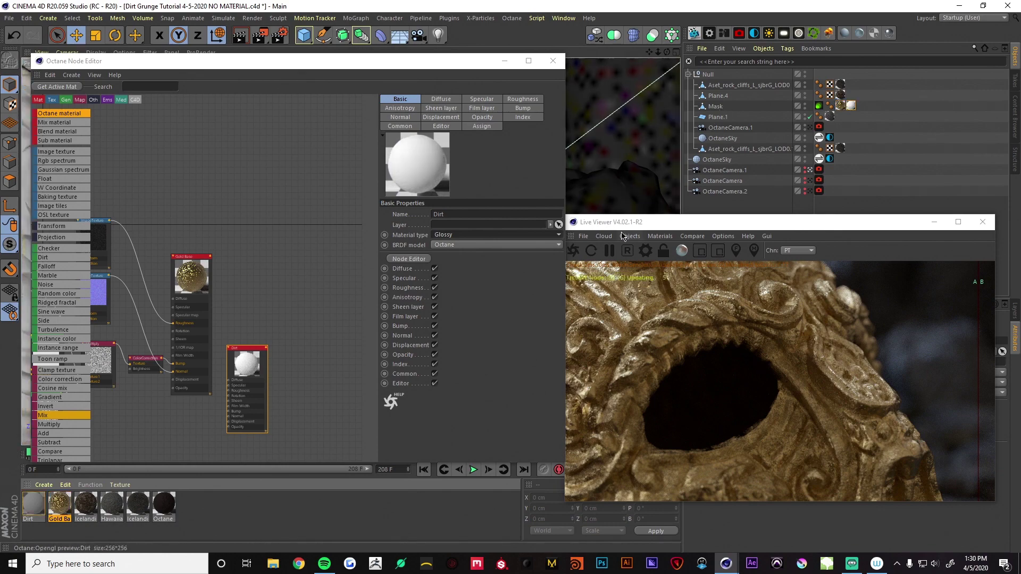
Step: Set the Dirt diffuse colour to near-black RGB 0.02, 0.014, 0.0143
{"action": "left_click", "coordinate": [441, 99]}
{"action": "left_click_drag", "start_coordinate": [481, 213], "coordinate": [428, 217]}
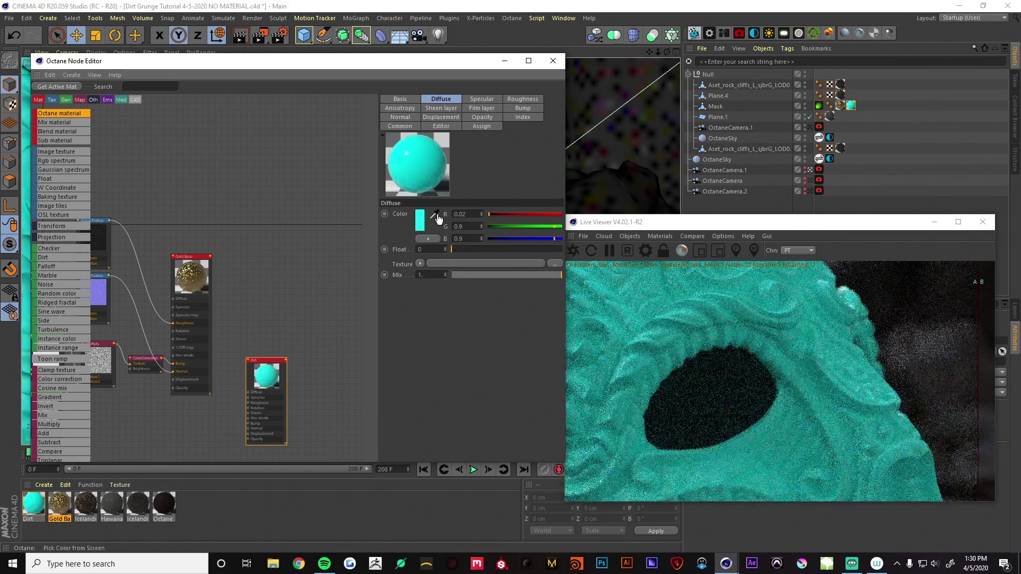
{"action": "key", "text": "Tab"}
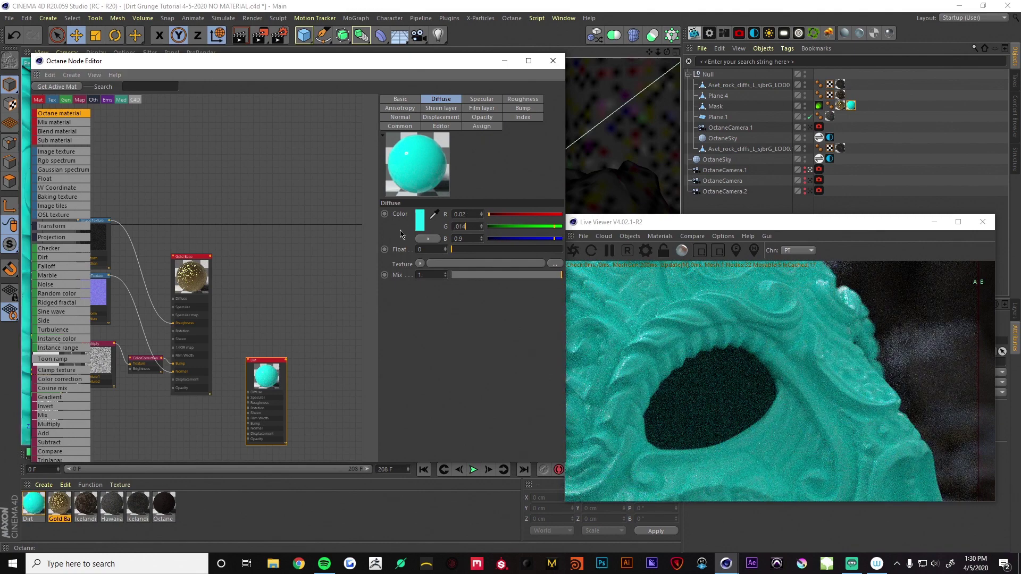
{"action": "type", "text": ".014"}
{"action": "key", "text": "Tab"}
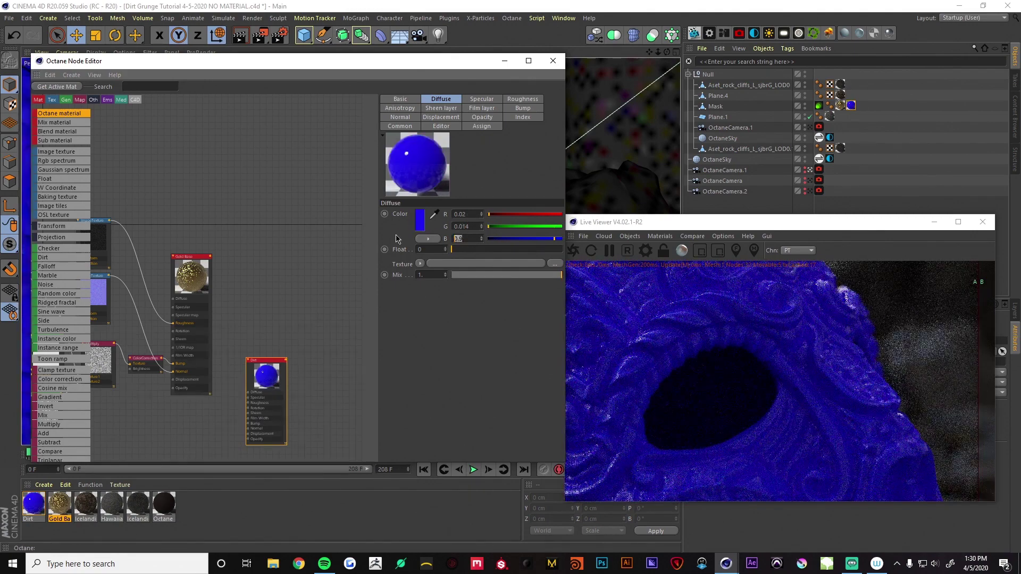
{"action": "type", "text": "0.0143"}
{"action": "key", "text": "Return"}
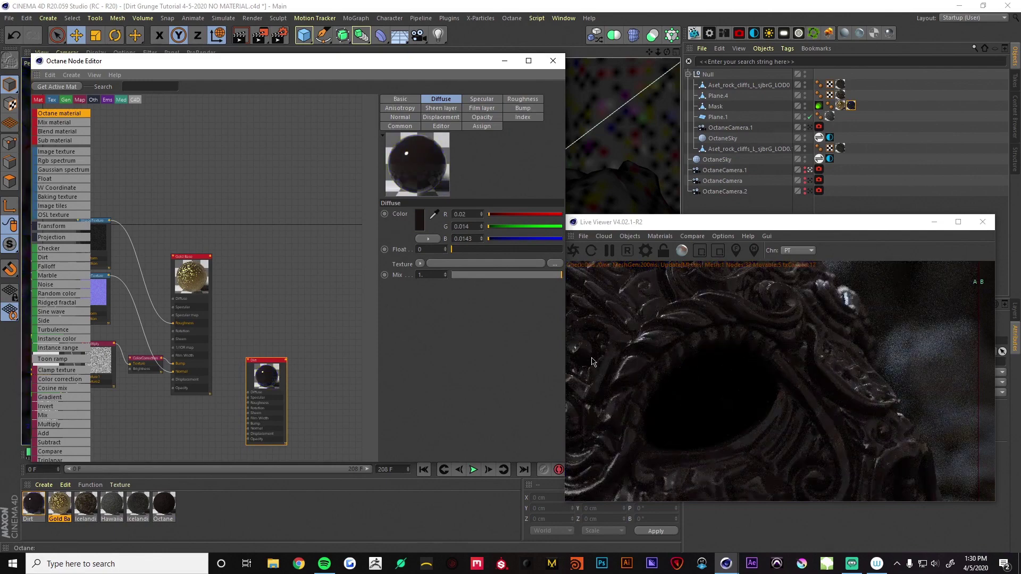
{"action": "left_click_drag", "start_coordinate": [271, 380], "coordinate": [273, 360]}
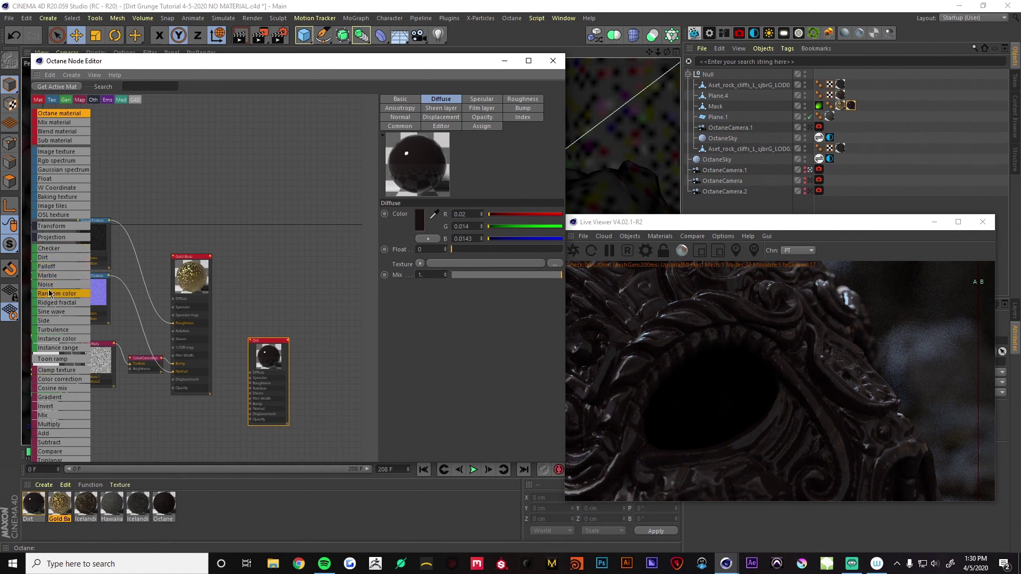
Step: Connect a new Noise texture to the Dirt bump with a UVW Transform scaled below 0.8
{"action": "left_click_drag", "start_coordinate": [50, 285], "coordinate": [242, 371]}
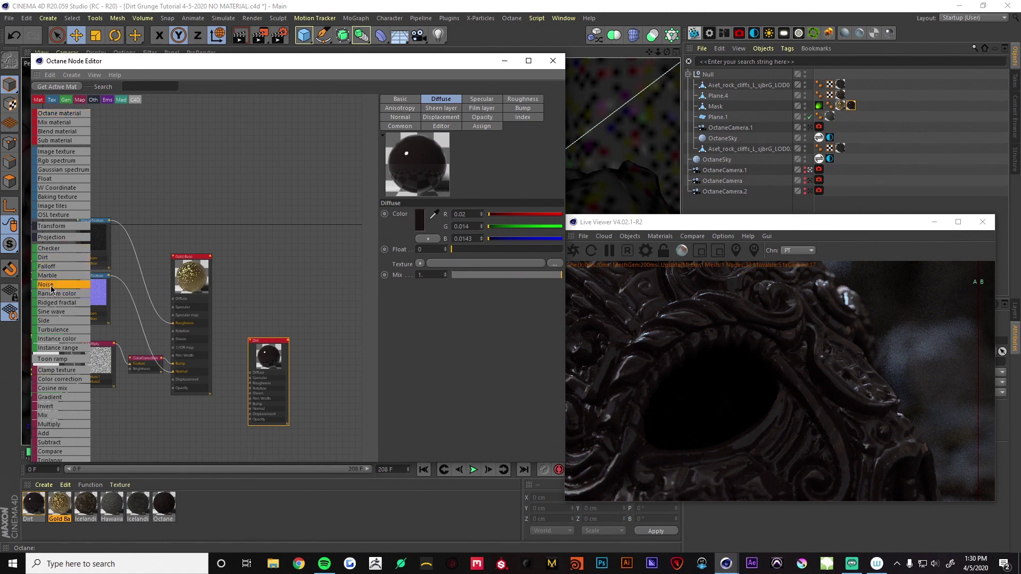
{"action": "left_click_drag", "start_coordinate": [204, 409], "coordinate": [252, 405]}
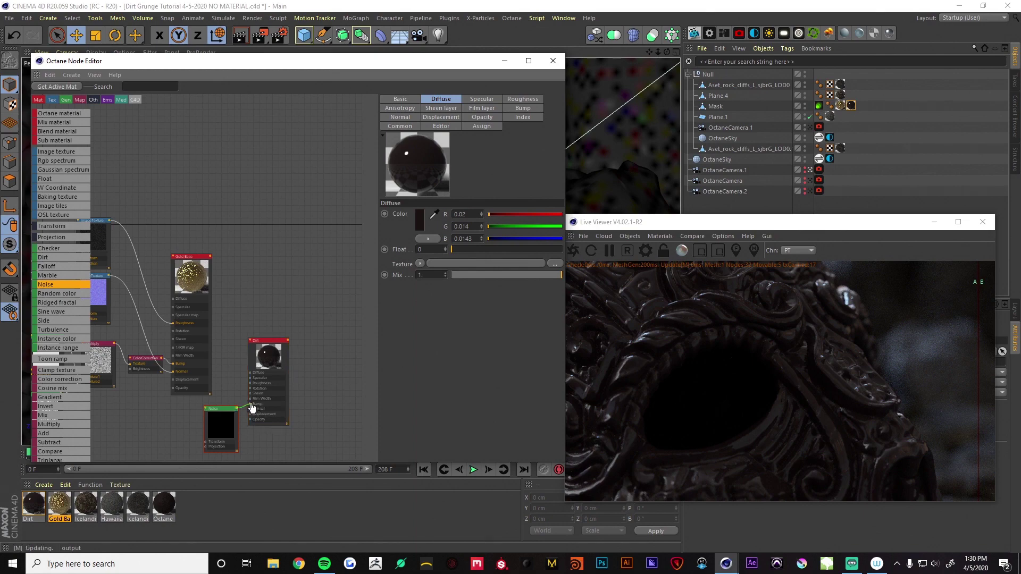
{"action": "left_click", "coordinate": [215, 425]}
{"action": "left_click", "coordinate": [413, 183]}
{"action": "left_click_drag", "start_coordinate": [182, 343], "coordinate": [167, 429]}
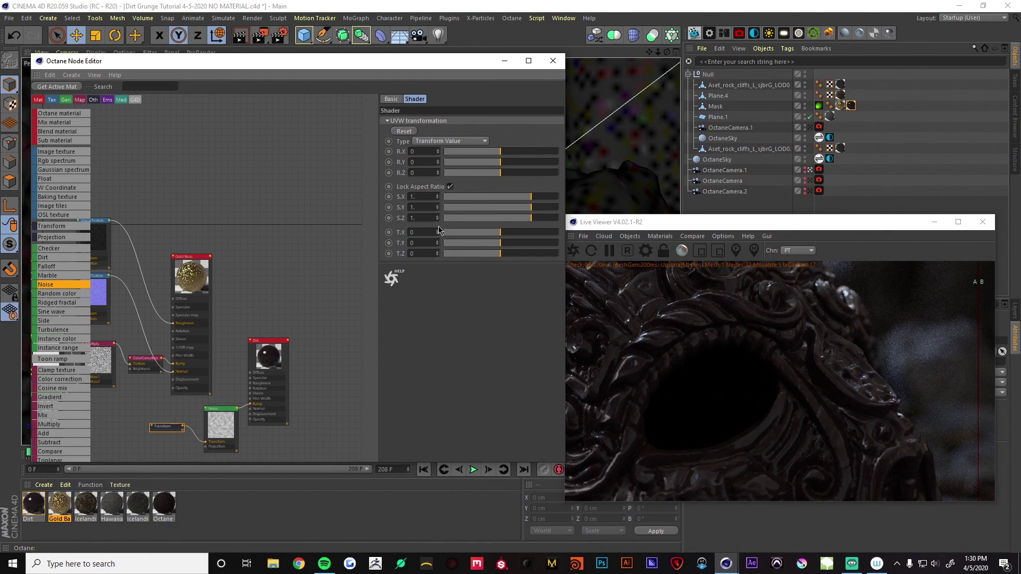
{"action": "key", "text": "Return"}
{"action": "left_click_drag", "start_coordinate": [528, 208], "coordinate": [529, 210]}
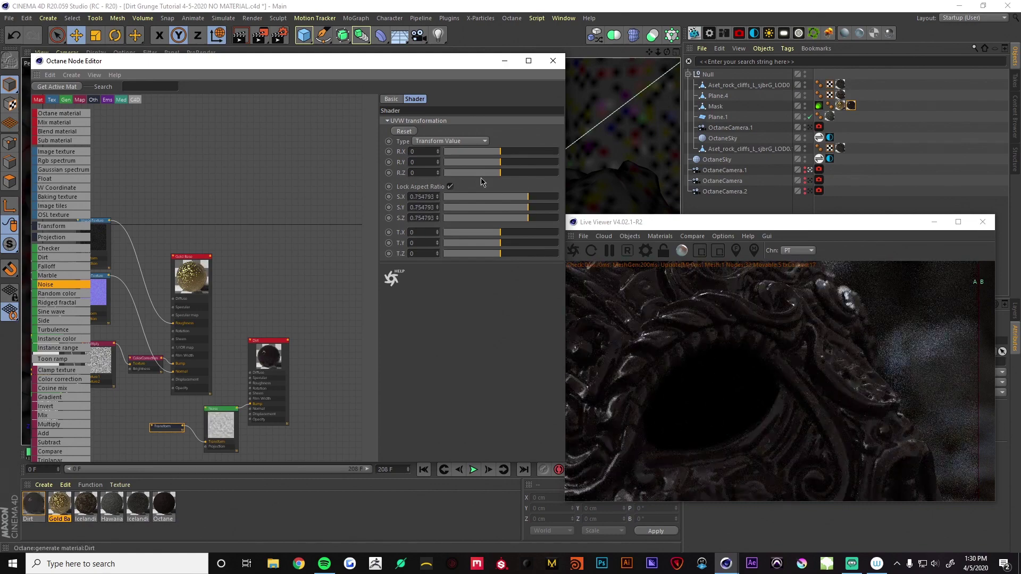
Step: Set the noise to 9 octaves, feed it the shared projection, and tune contrast to about 7.7
{"action": "left_click", "coordinate": [226, 408]}
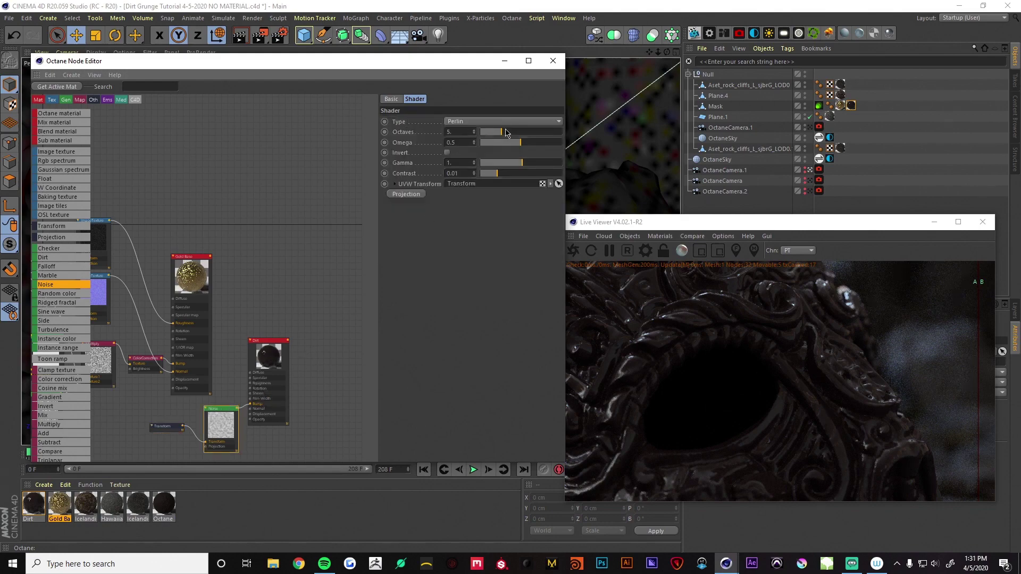
{"action": "left_click_drag", "start_coordinate": [505, 133], "coordinate": [509, 132]}
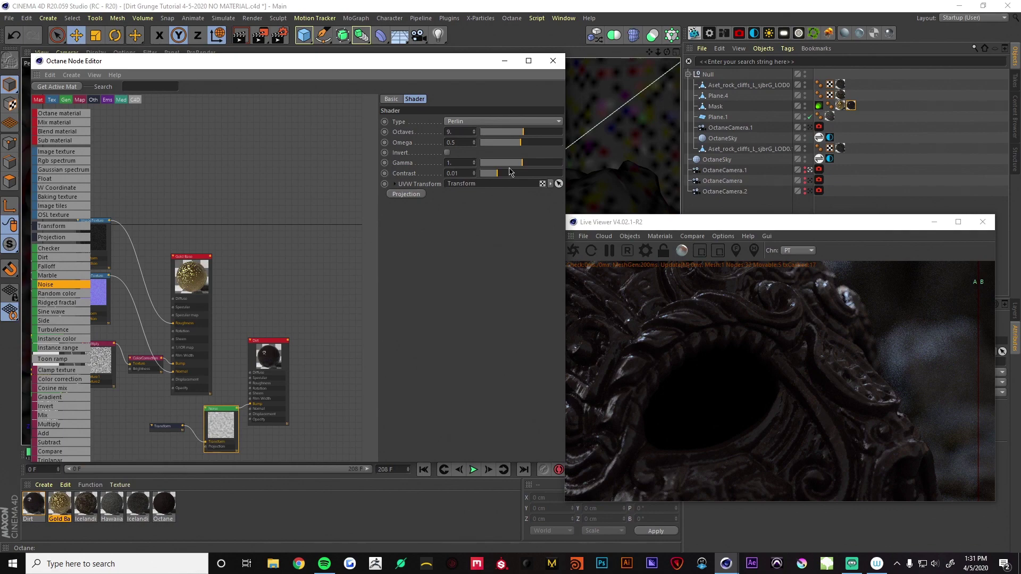
{"action": "left_click_drag", "start_coordinate": [506, 176], "coordinate": [545, 169]}
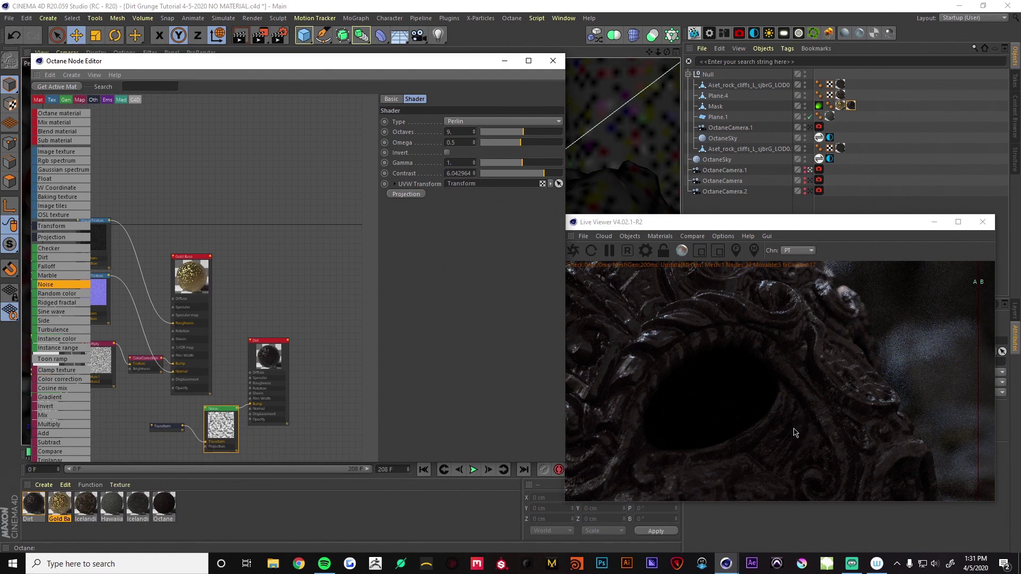
{"action": "middle_click_drag", "start_coordinate": [223, 393], "coordinate": [334, 358]}
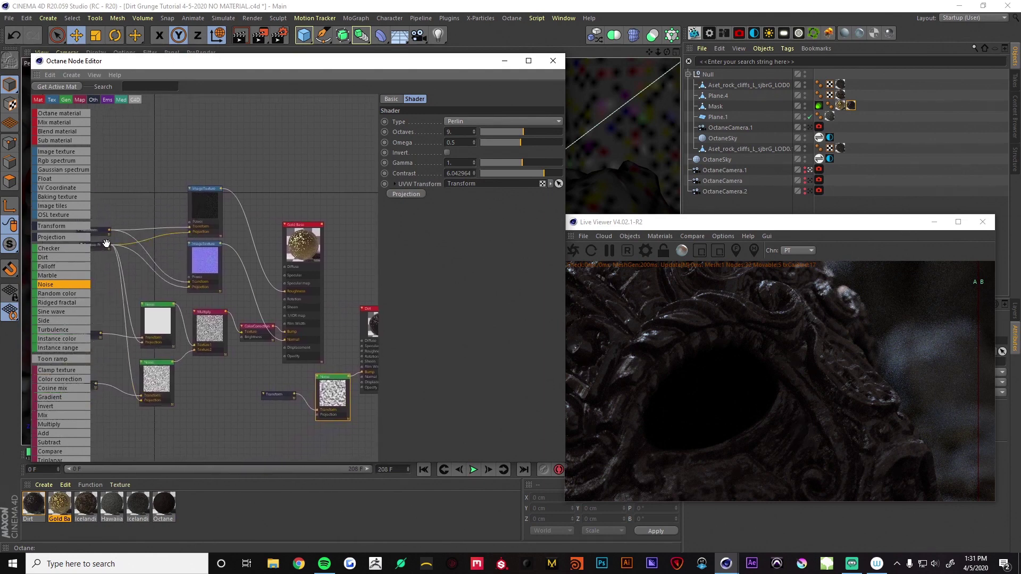
{"action": "left_click_drag", "start_coordinate": [108, 246], "coordinate": [318, 419]}
{"action": "left_click", "coordinate": [318, 418]}
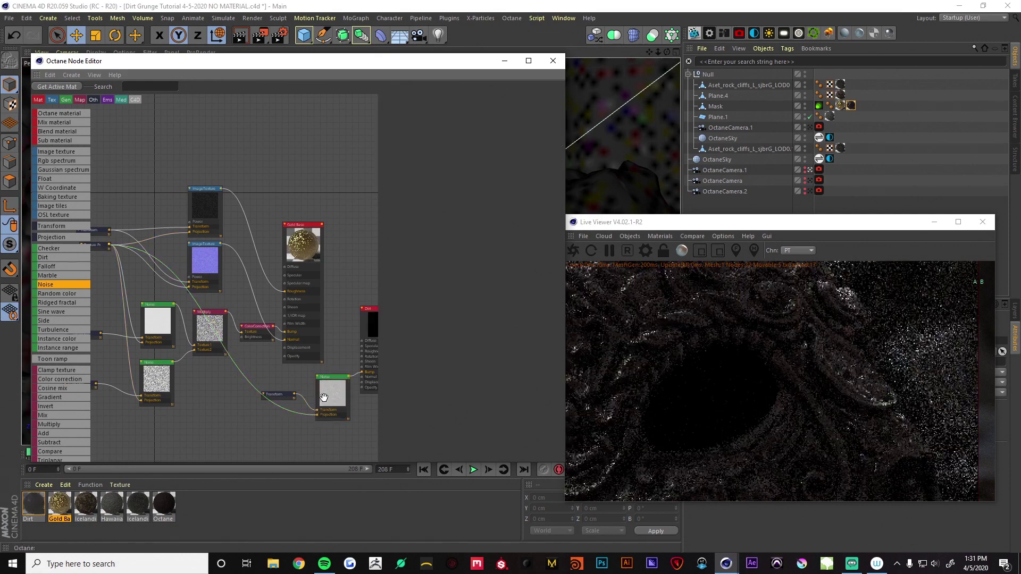
{"action": "left_click", "coordinate": [553, 173]}
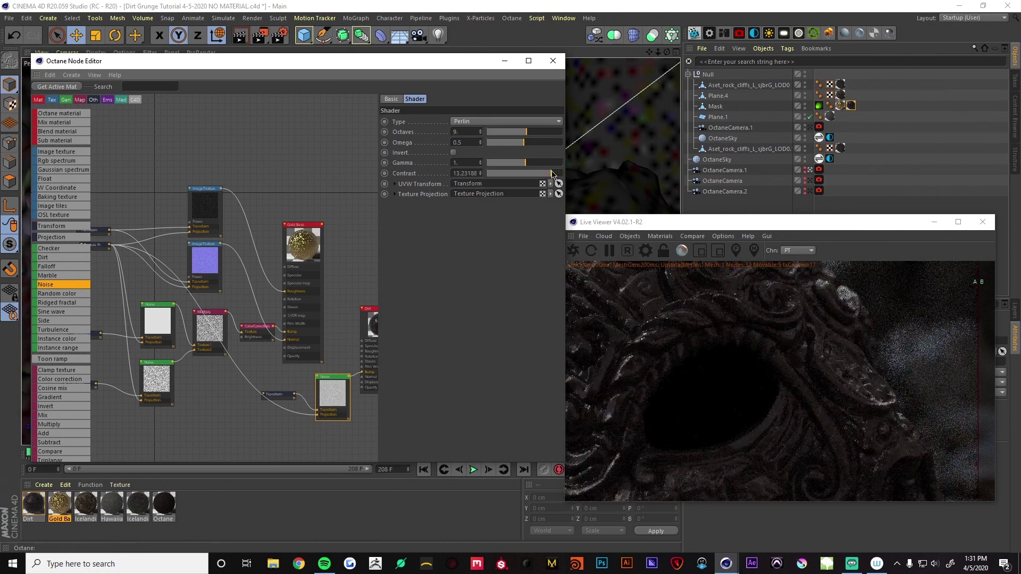
{"action": "left_click_drag", "start_coordinate": [553, 173], "coordinate": [549, 173]}
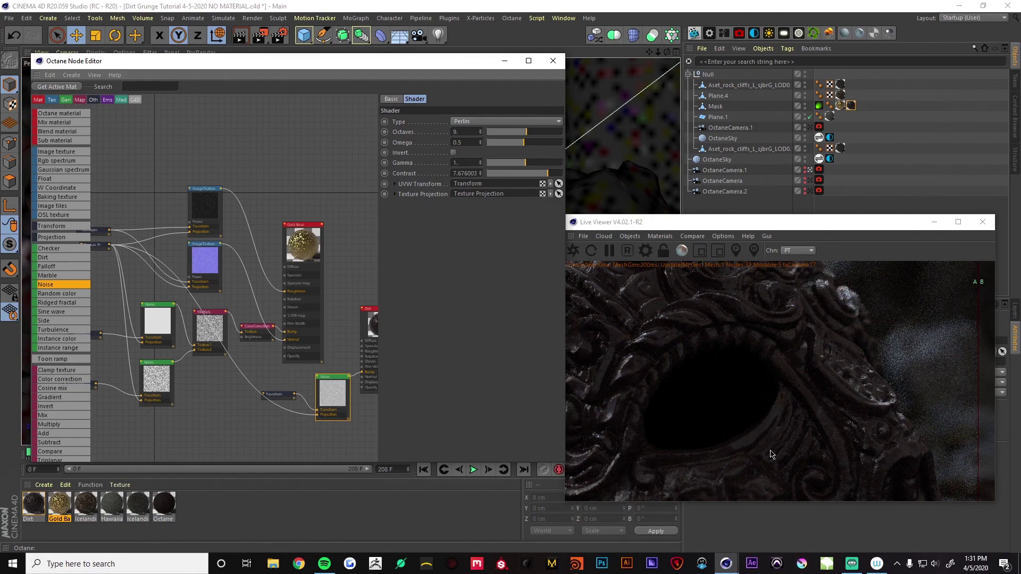
Step: Lower the Dirt specular to about 0.21, set roughness to 0.5, and compare with the previous render
{"action": "left_click", "coordinate": [367, 316]}
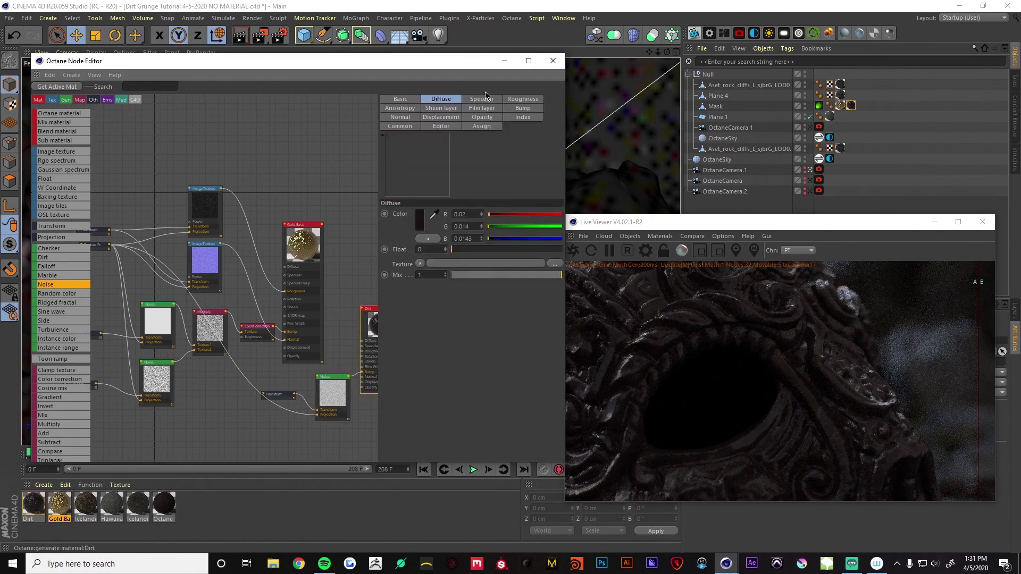
{"action": "left_click", "coordinate": [482, 99]}
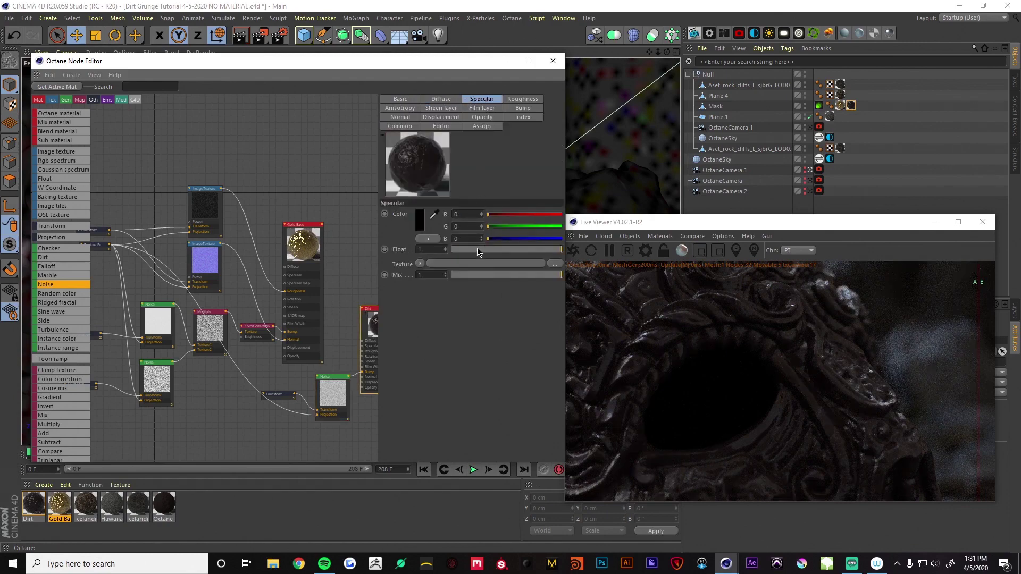
{"action": "left_click_drag", "start_coordinate": [478, 251], "coordinate": [475, 251]}
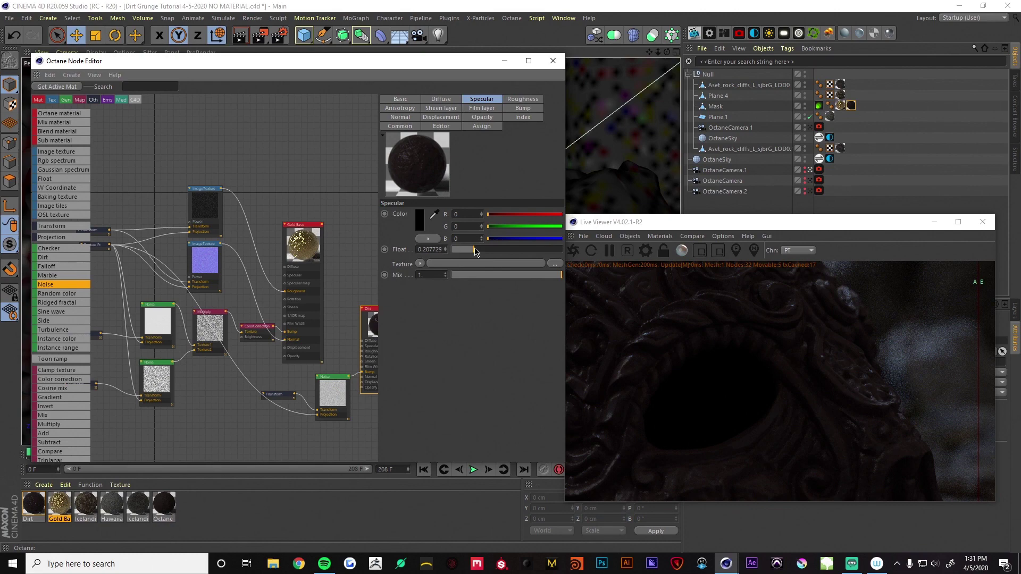
{"action": "left_click", "coordinate": [507, 99]}
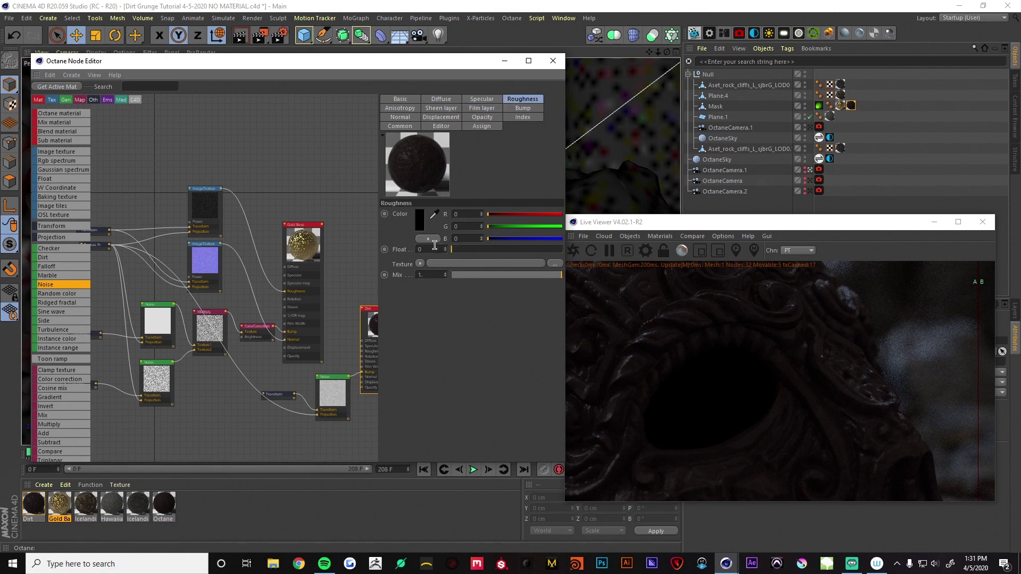
{"action": "key", "text": "Return"}
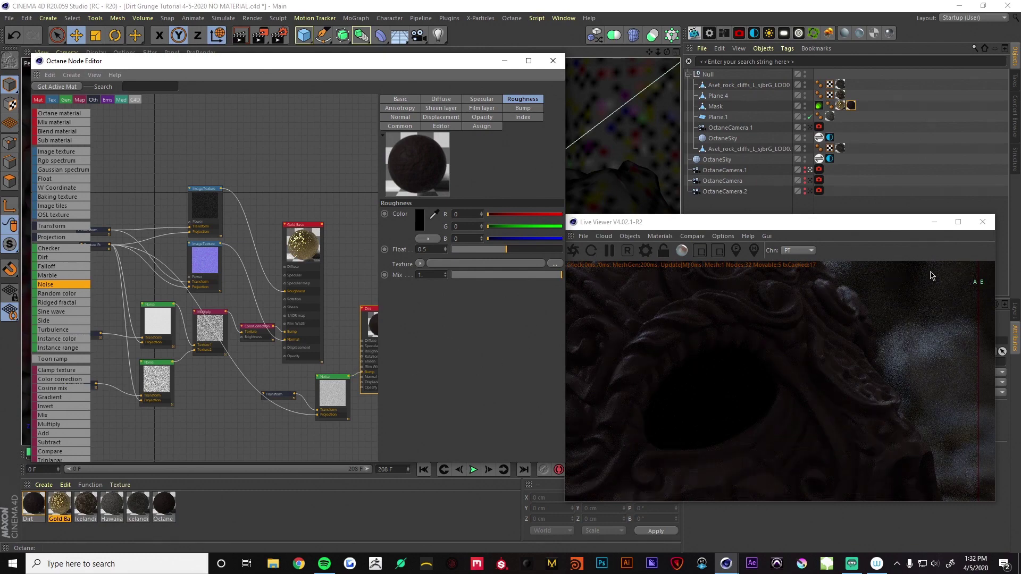
{"action": "left_click_drag", "start_coordinate": [975, 293], "coordinate": [949, 304]}
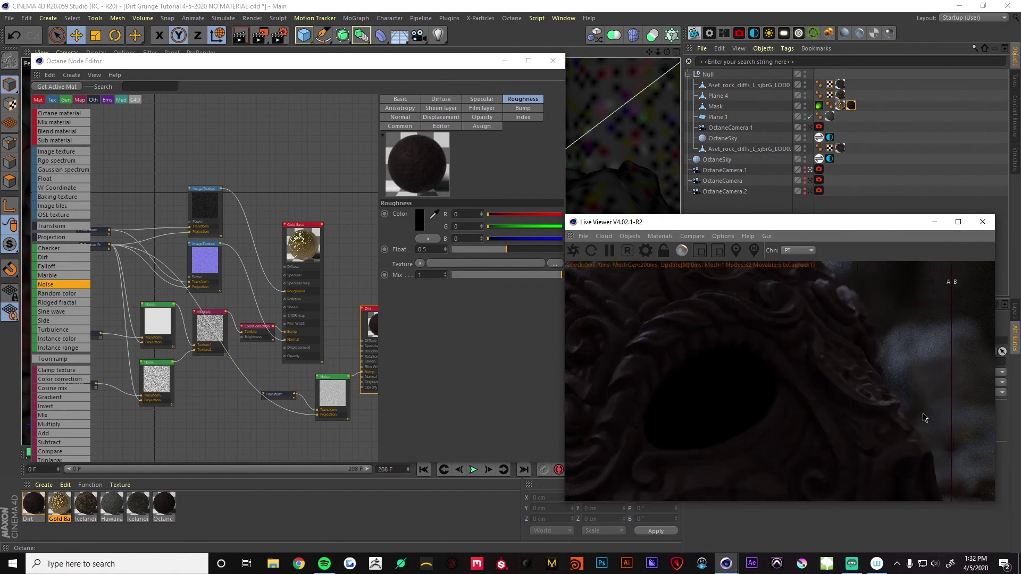
Step: Move the Dirt and Noise nodes left, then drop a Mix material beside Gold Base and Dirt
{"action": "middle_click_drag", "start_coordinate": [323, 236], "coordinate": [221, 209]}
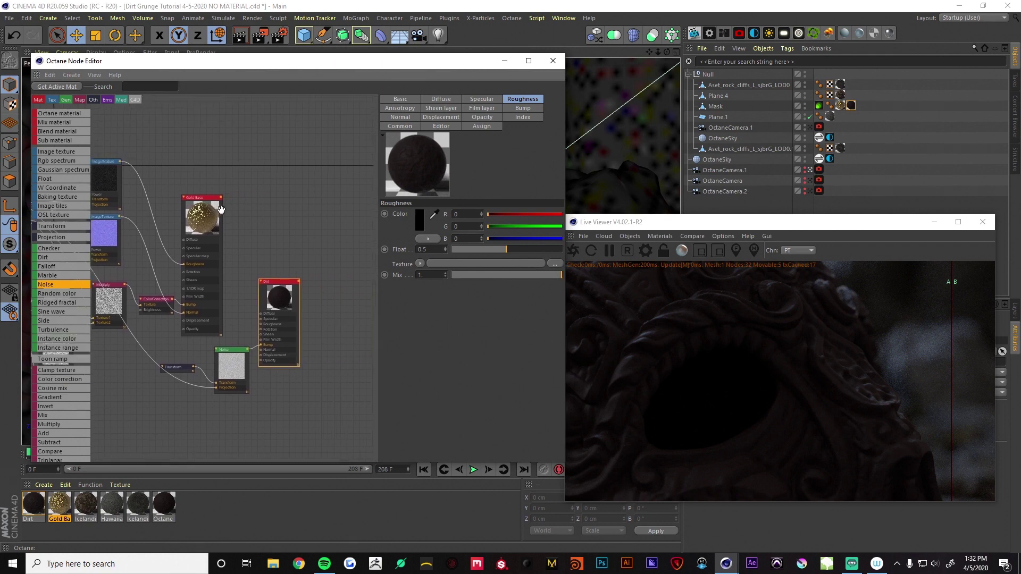
{"action": "left_click_drag", "start_coordinate": [283, 297], "coordinate": [269, 259]}
{"action": "left_click_drag", "start_coordinate": [233, 362], "coordinate": [163, 366]}
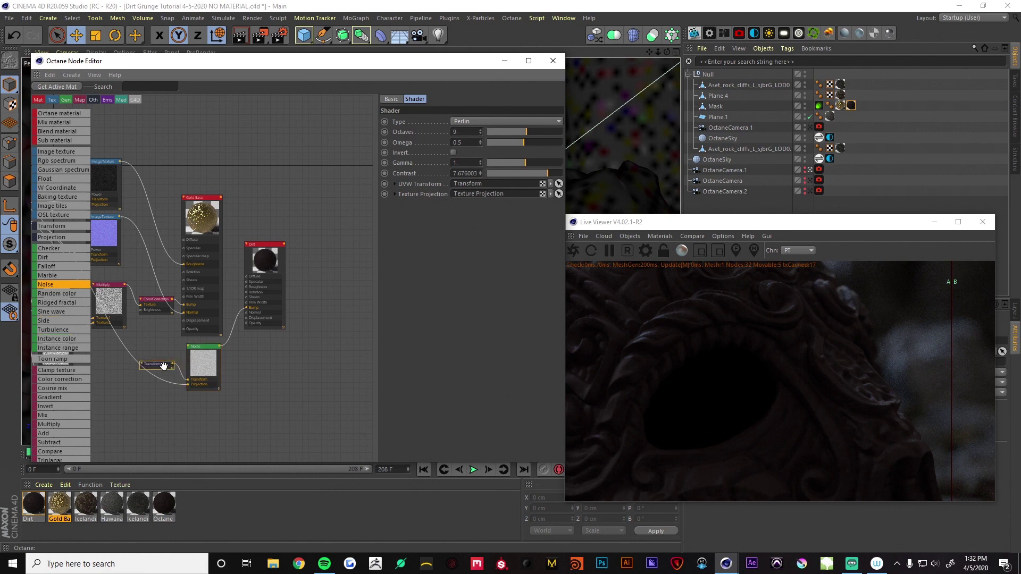
{"action": "left_click", "coordinate": [255, 301]}
{"action": "middle_click_drag", "start_coordinate": [281, 223], "coordinate": [284, 237]}
{"action": "left_click_drag", "start_coordinate": [79, 123], "coordinate": [309, 219]}
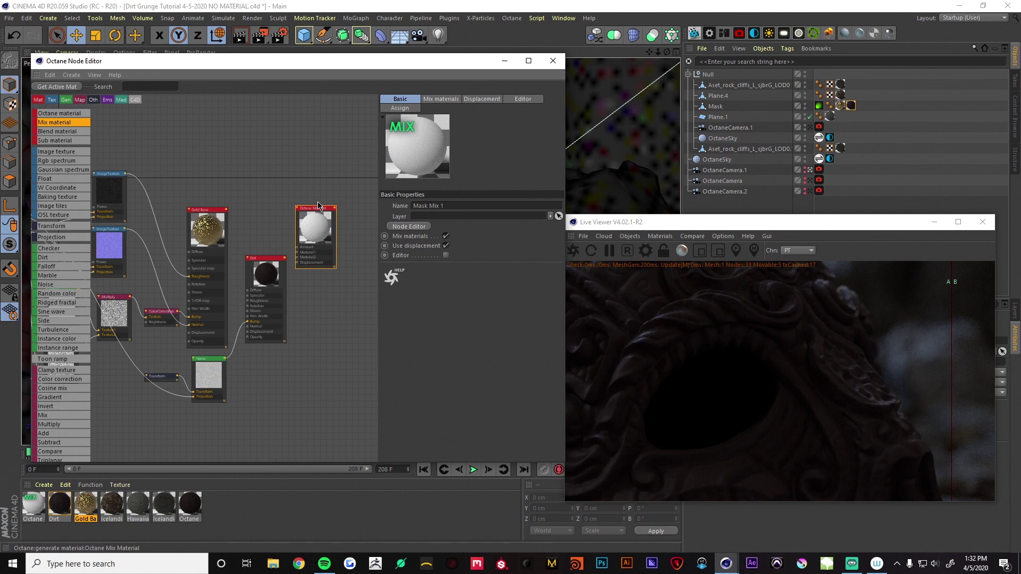
Step: Name the mix Mask Mix 1, wire Gold Base and Dirt into it, apply it to Mask, delete the Dirt tag
{"action": "key", "text": "Return"}
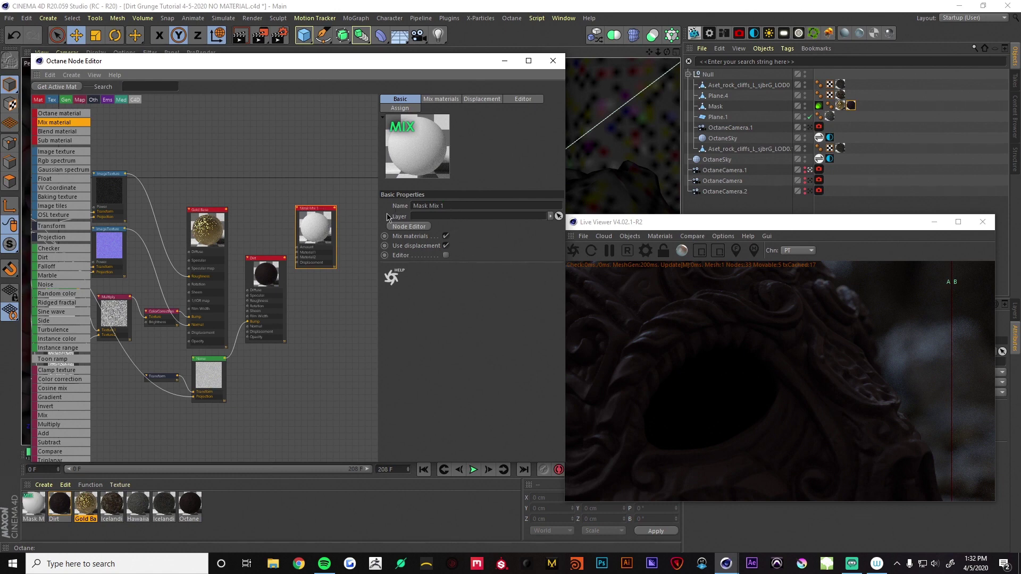
{"action": "left_click_drag", "start_coordinate": [285, 259], "coordinate": [303, 263]}
{"action": "left_click_drag", "start_coordinate": [227, 215], "coordinate": [297, 252]}
{"action": "left_click_drag", "start_coordinate": [50, 459], "coordinate": [734, 109]}
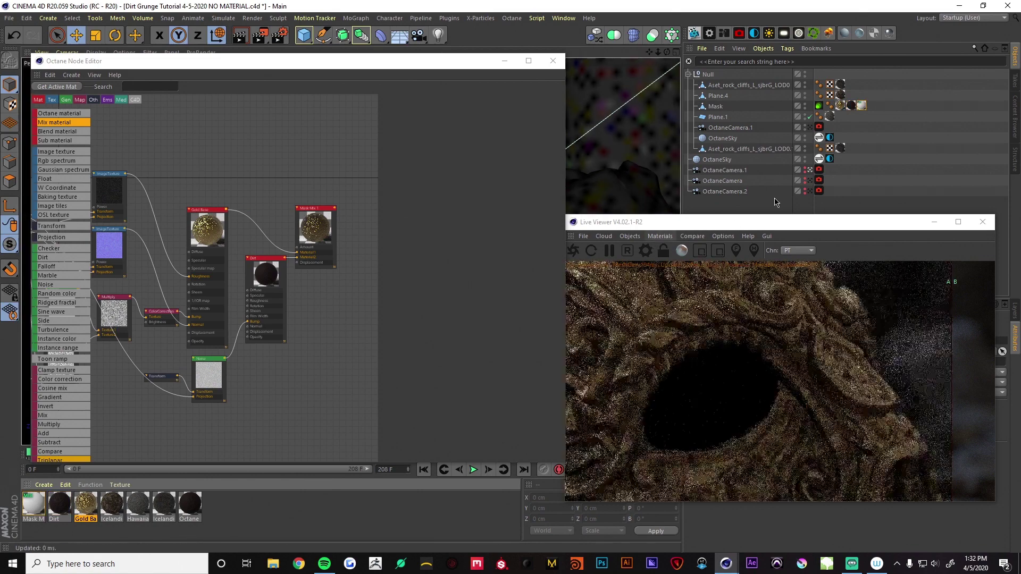
{"action": "left_click", "coordinate": [850, 106]}
{"action": "key", "text": "Delete"}
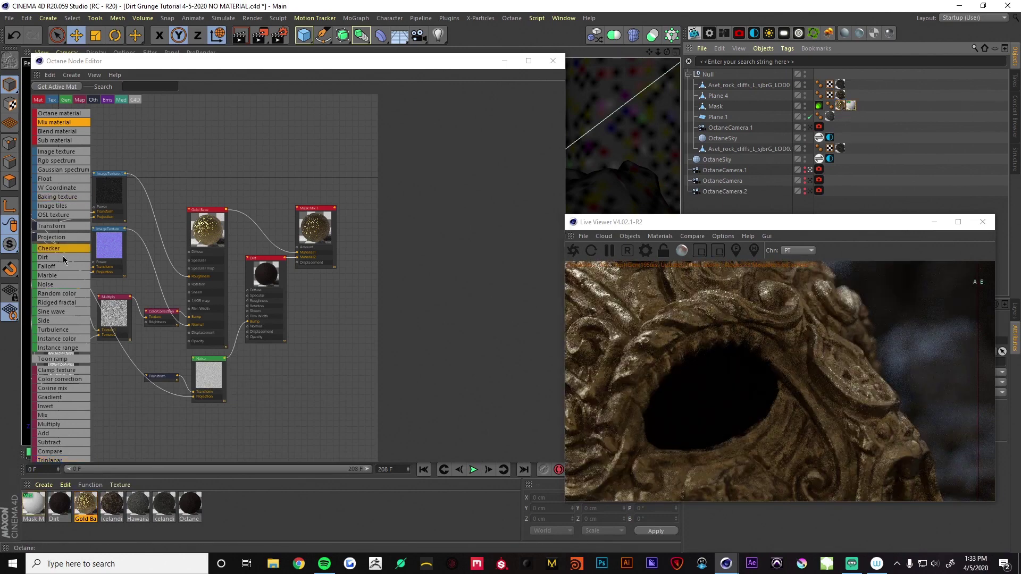
Step: Add a Dirt texture with radius 5.069 cm, details 68.5, strength 1.50625, and compare renders
{"action": "left_click_drag", "start_coordinate": [58, 257], "coordinate": [298, 249]}
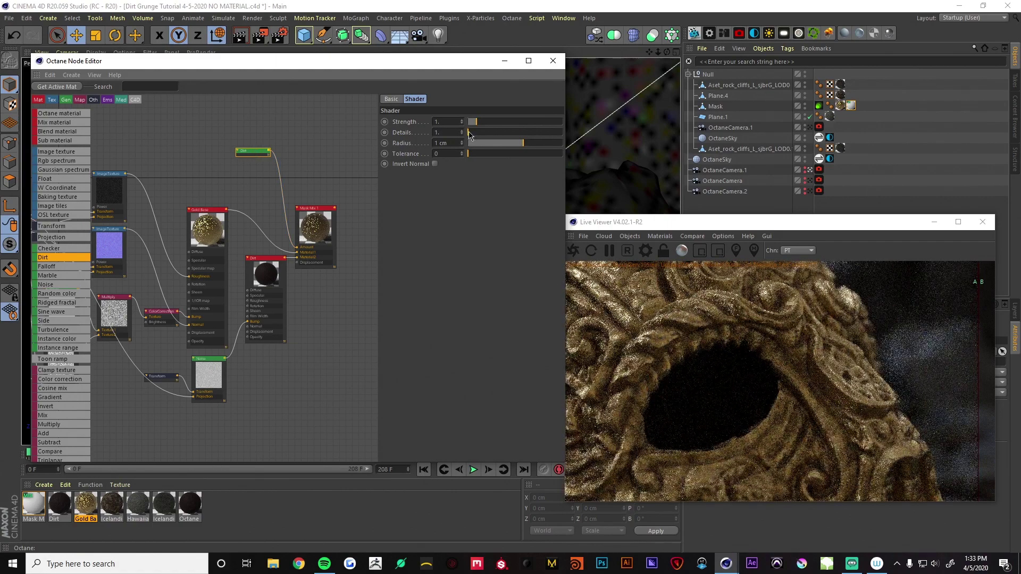
{"action": "mouse_move", "coordinate": [530, 144]}
{"action": "left_mouse_down"}
{"action": "mouse_move", "coordinate": [494, 132]}
{"action": "mouse_move", "coordinate": [521, 134]}
{"action": "left_mouse_up"}
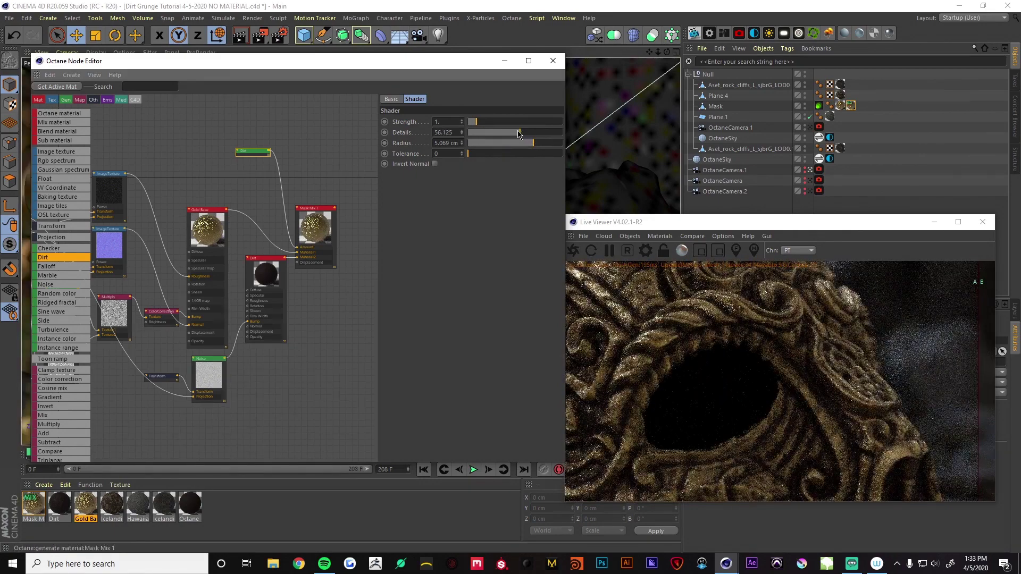
{"action": "left_click_drag", "start_coordinate": [519, 133], "coordinate": [532, 137]}
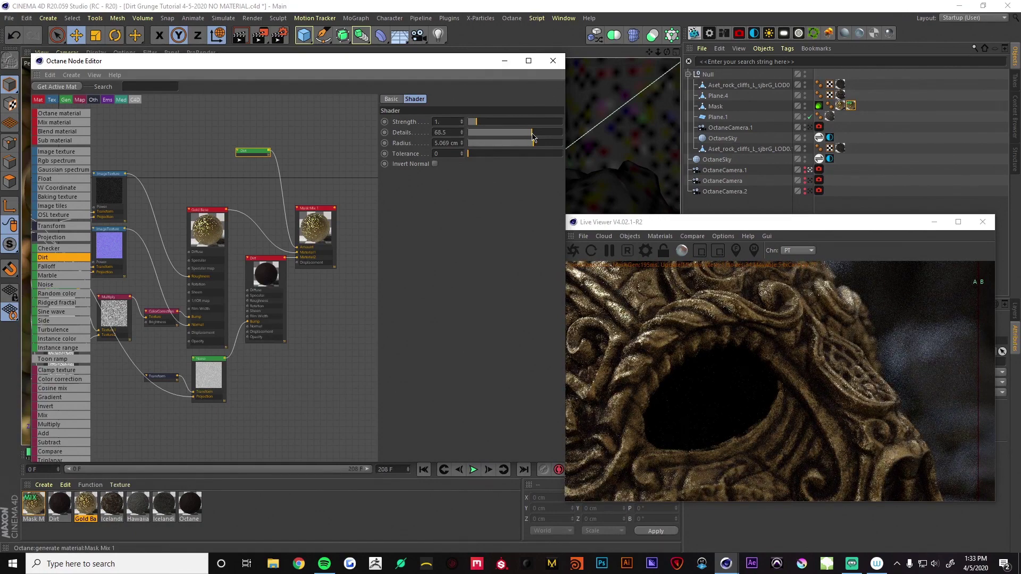
{"action": "left_click", "coordinate": [478, 122]}
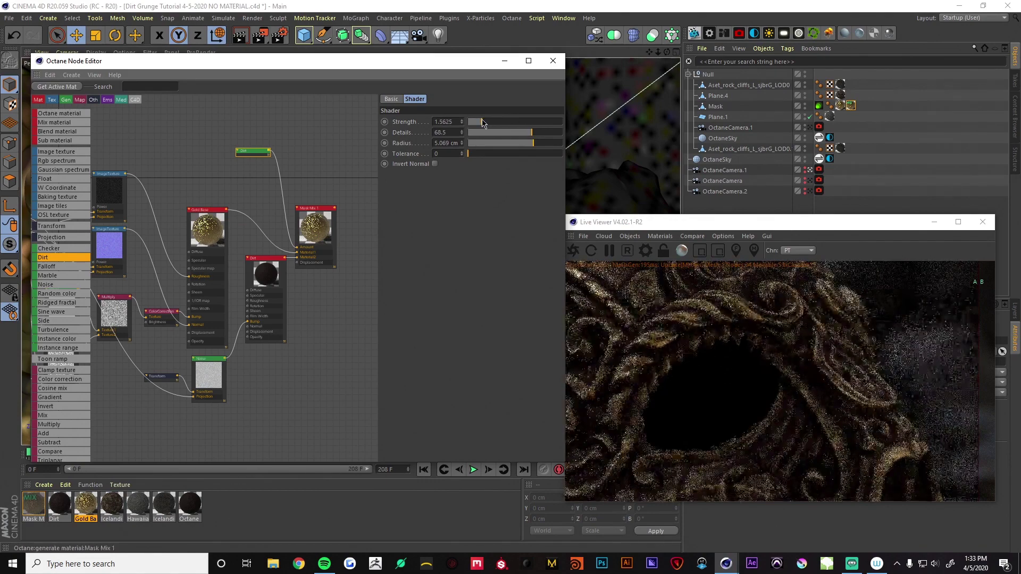
{"action": "left_click", "coordinate": [481, 122]}
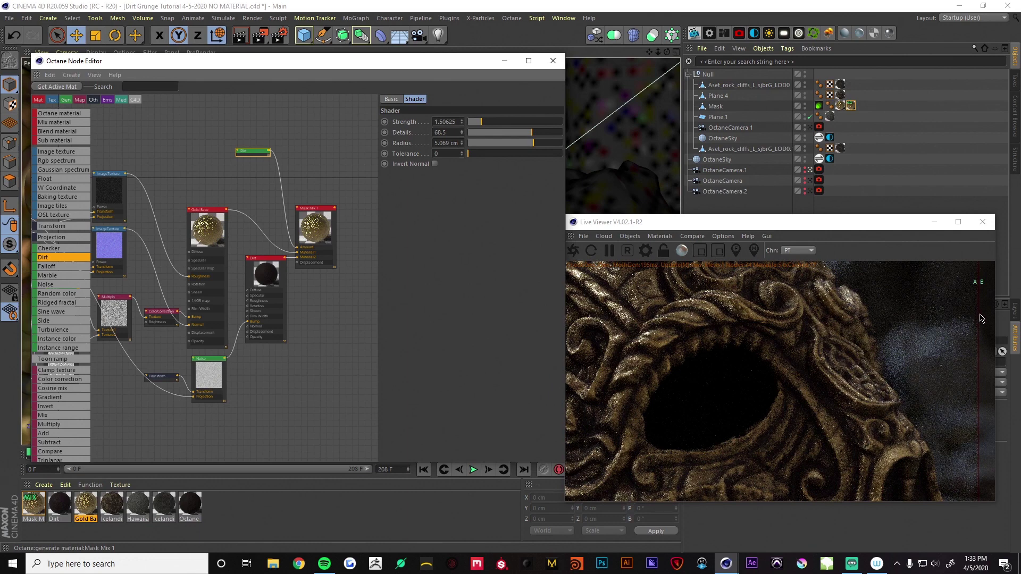
{"action": "left_click", "coordinate": [620, 303]}
{"action": "left_click_drag", "start_coordinate": [620, 304], "coordinate": [983, 345]}
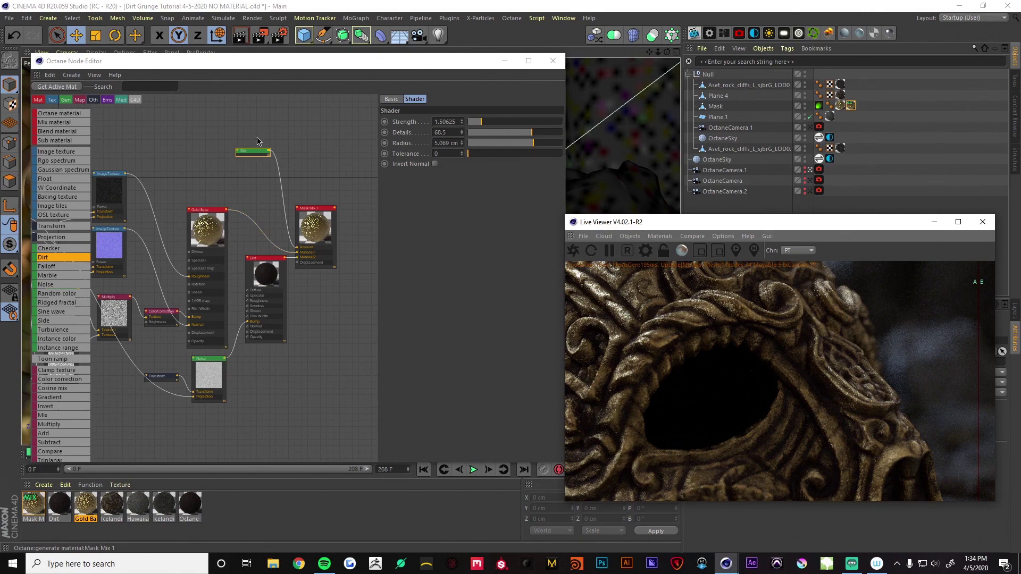
Step: Insert a Multiply node after the Dirt texture, add an Image Texture into it, and browse for its file
{"action": "left_click_drag", "start_coordinate": [259, 153], "coordinate": [243, 132]}
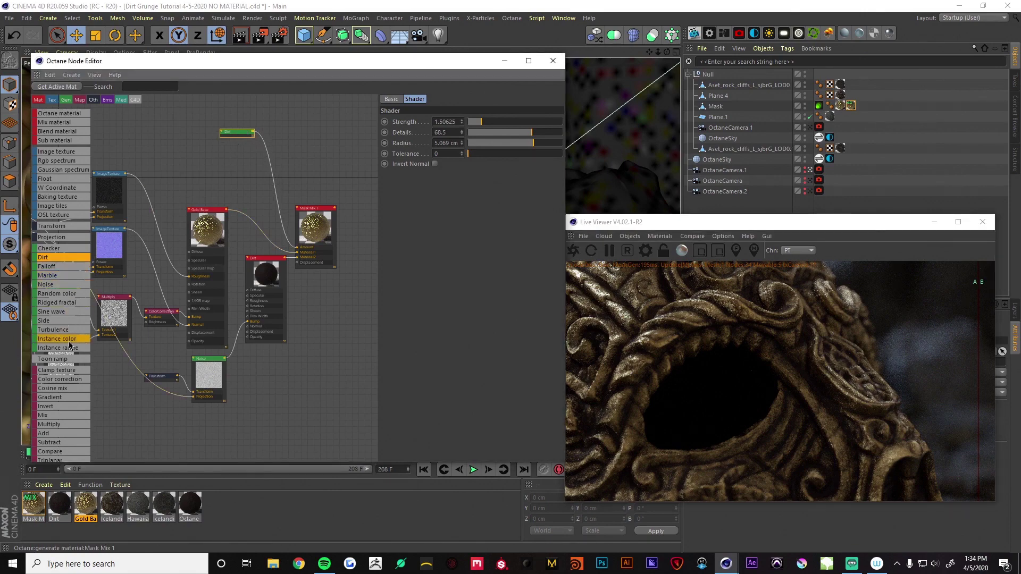
{"action": "left_click_drag", "start_coordinate": [53, 424], "coordinate": [240, 226]}
{"action": "left_click_drag", "start_coordinate": [269, 150], "coordinate": [268, 155]}
{"action": "left_click_drag", "start_coordinate": [277, 199], "coordinate": [202, 124]}
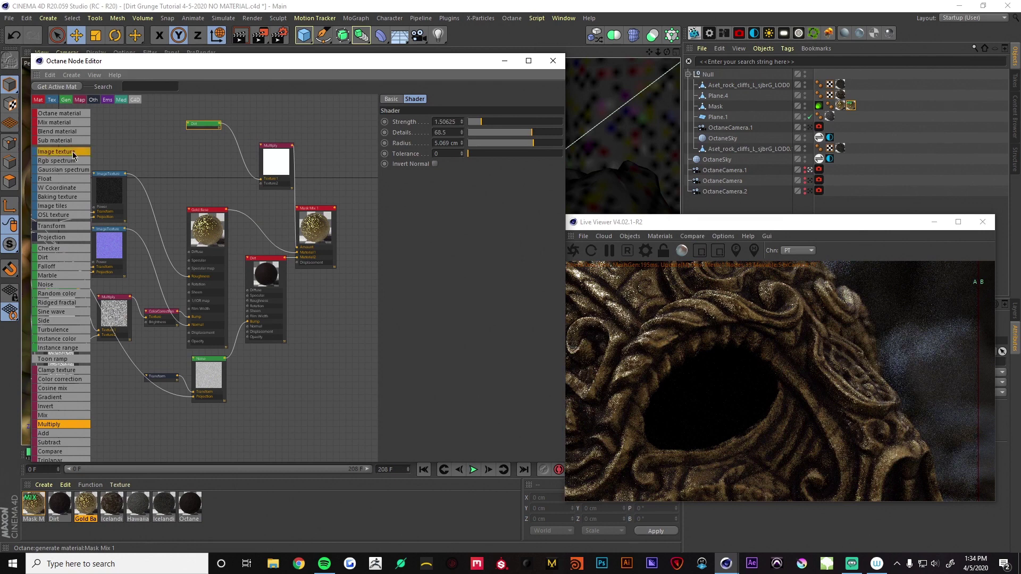
{"action": "left_click_drag", "start_coordinate": [72, 151], "coordinate": [258, 184]}
{"action": "left_click", "coordinate": [303, 175]}
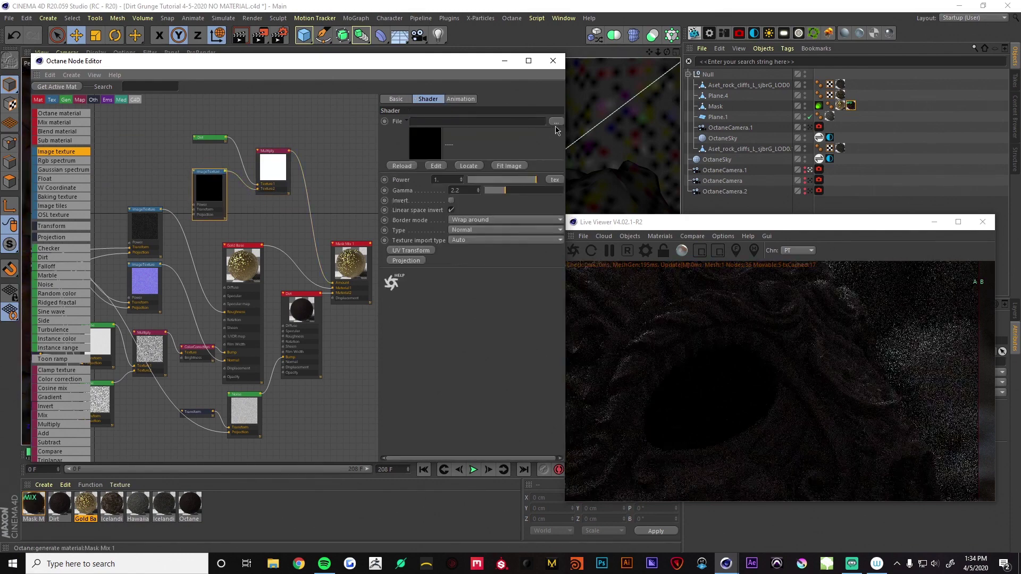
{"action": "left_click", "coordinate": [555, 121]}
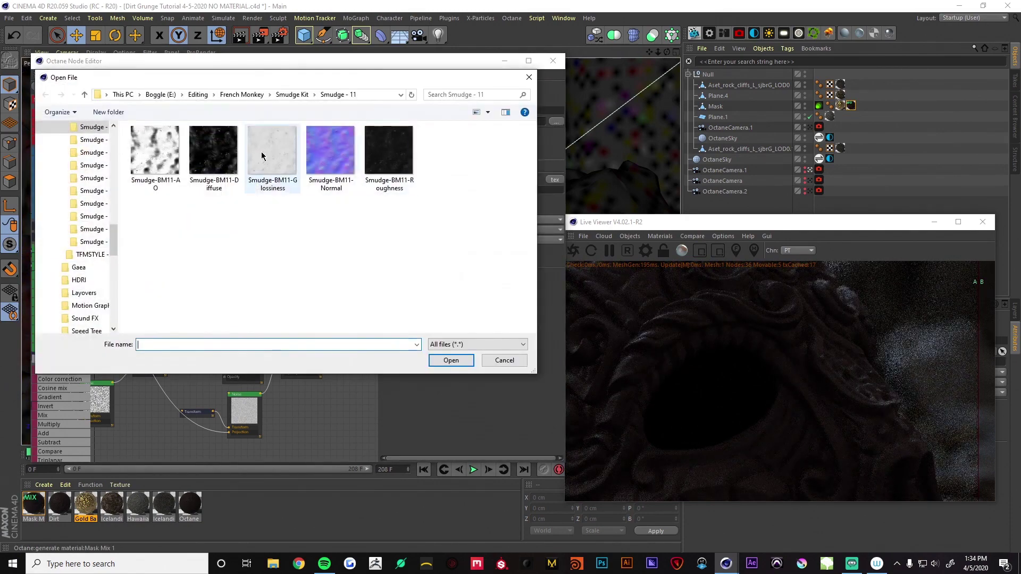
Step: Load Smudge-BM11-AO into the image texture and accept the search path prompt
{"action": "left_click", "coordinate": [168, 150]}
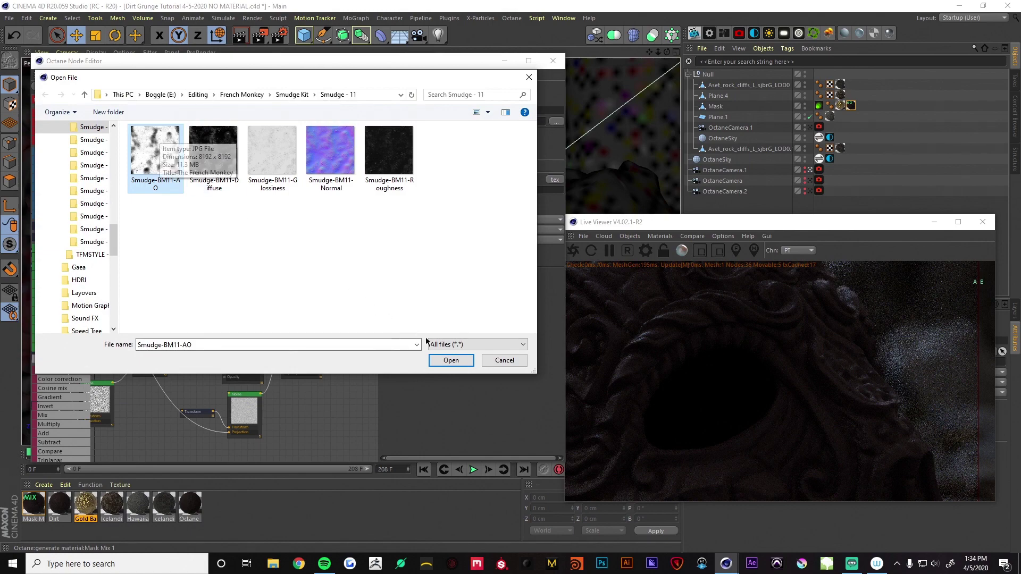
{"action": "left_click", "coordinate": [445, 360]}
{"action": "left_click", "coordinate": [580, 318]}
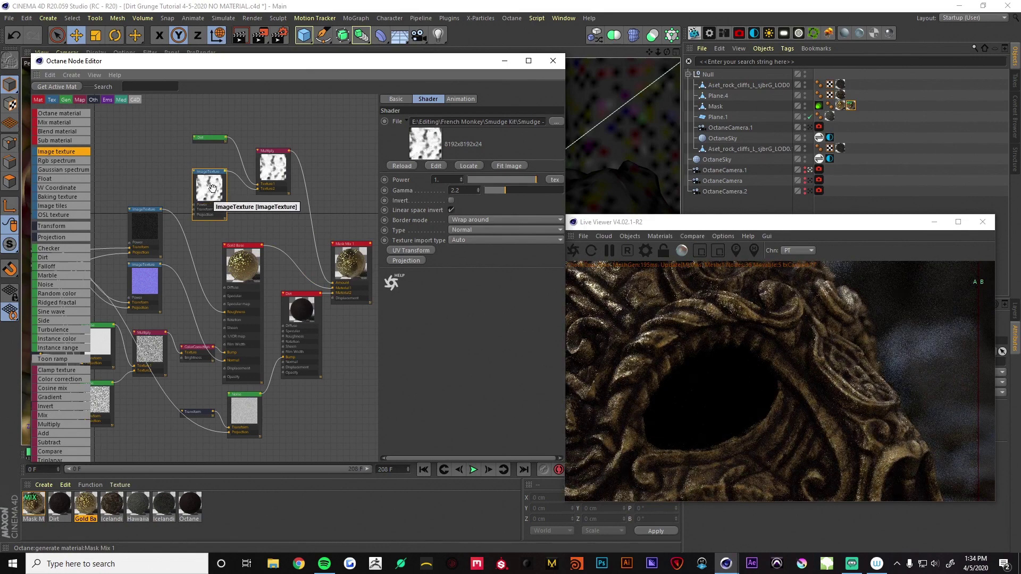
Step: Move the Transform and Texture Projection nodes, wire the projection into the smudge texture, and shift Mask Mix 1 right
{"action": "middle_click_drag", "start_coordinate": [212, 188], "coordinate": [329, 177]}
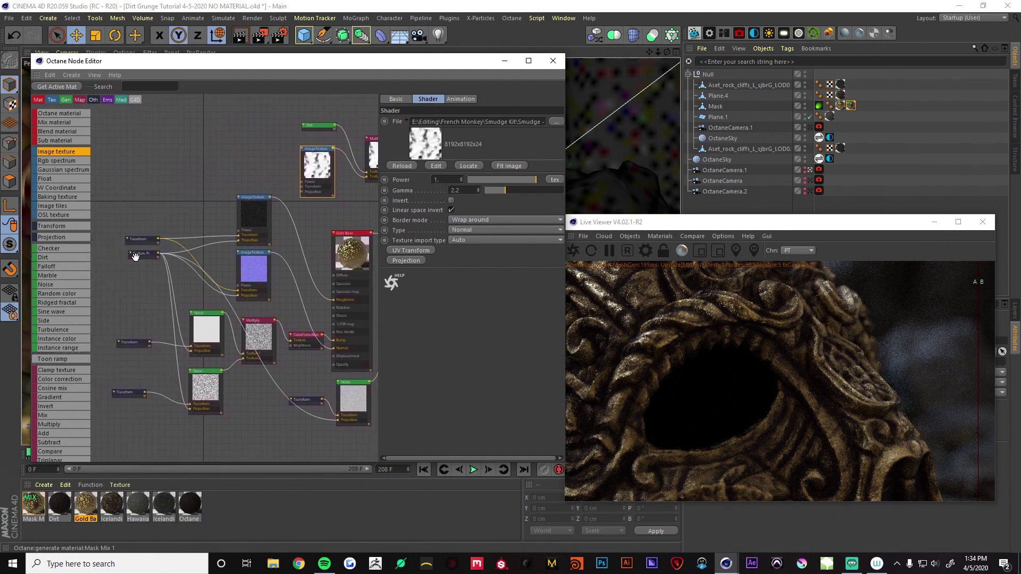
{"action": "left_click_drag", "start_coordinate": [179, 281], "coordinate": [302, 186]}
{"action": "left_click_drag", "start_coordinate": [142, 251], "coordinate": [302, 194]}
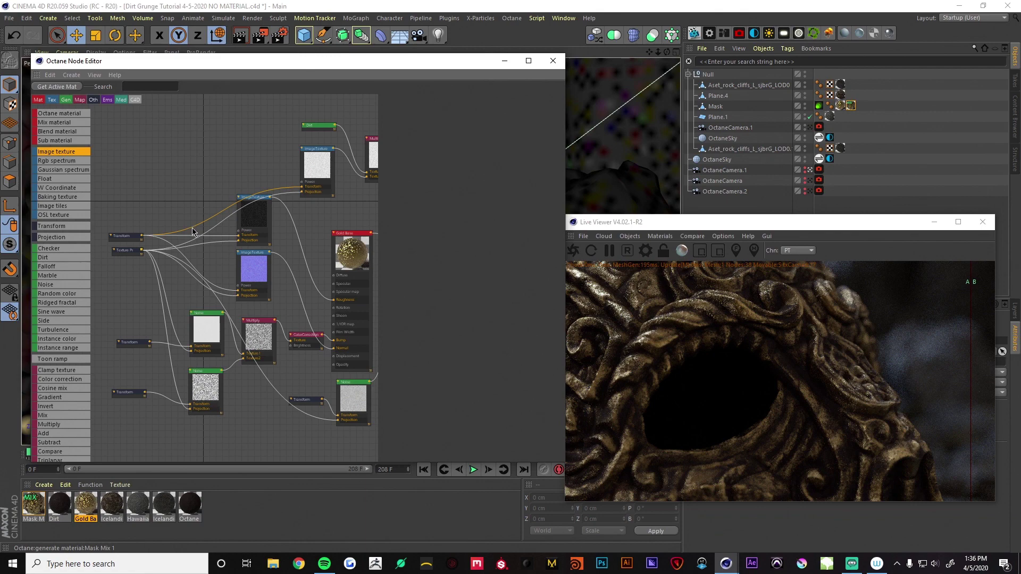
{"action": "mouse_move", "coordinate": [185, 222]}
{"action": "middle_mouse_down"}
{"action": "mouse_move", "coordinate": [165, 234]}
{"action": "mouse_move", "coordinate": [194, 222]}
{"action": "mouse_move", "coordinate": [176, 230]}
{"action": "mouse_move", "coordinate": [187, 231]}
{"action": "middle_mouse_up"}
{"action": "middle_click_drag", "start_coordinate": [275, 247], "coordinate": [223, 257]}
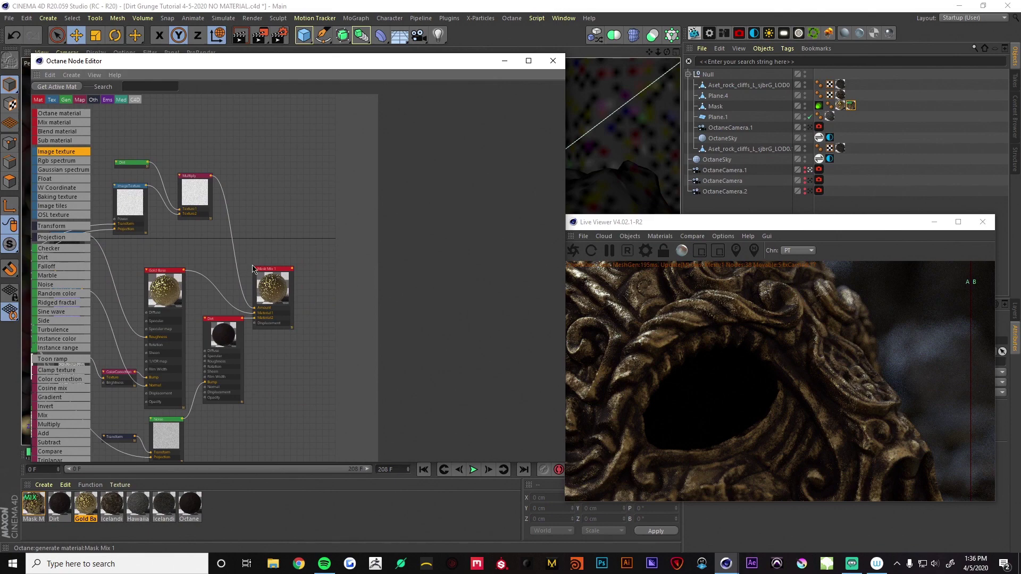
{"action": "left_click_drag", "start_coordinate": [274, 275], "coordinate": [314, 270]}
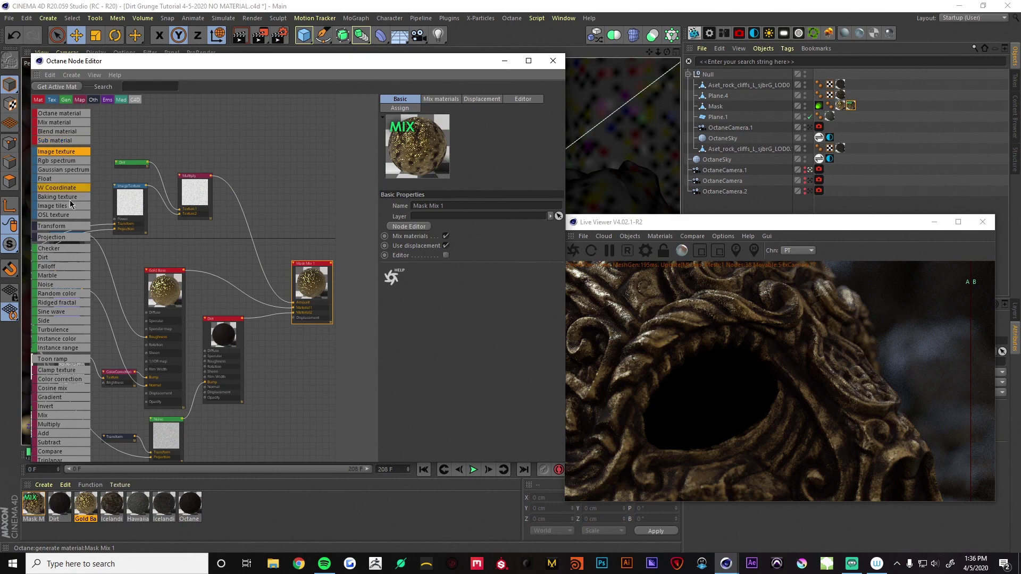
Step: Insert a Mix texture between the Multiply node and Mask Mix 1, feeding Multiply into its first input
{"action": "scroll", "coordinate": [68, 366], "scroll_direction": "down", "scroll_amount": 2}
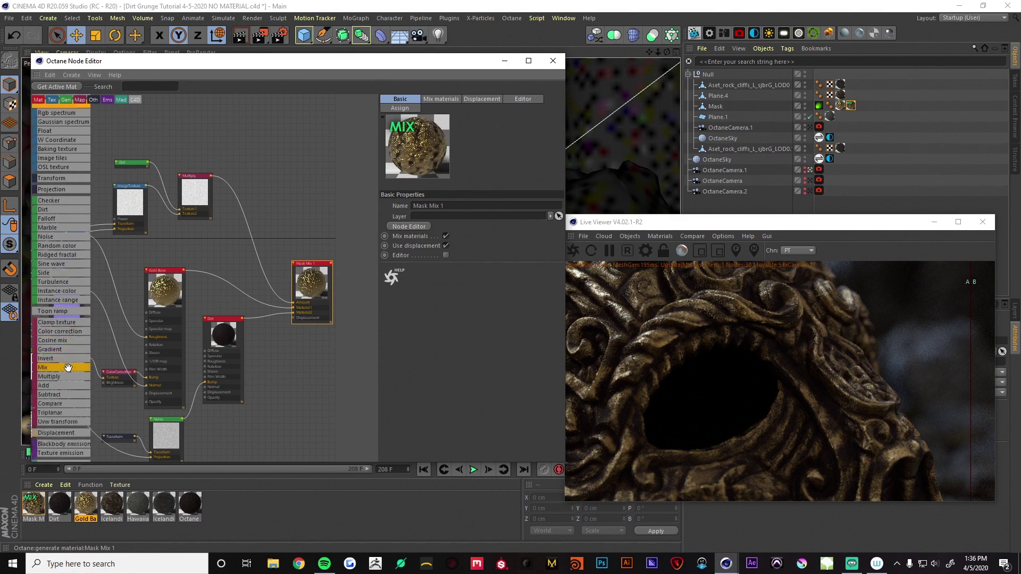
{"action": "left_click_drag", "start_coordinate": [46, 373], "coordinate": [217, 238]}
{"action": "left_click_drag", "start_coordinate": [243, 204], "coordinate": [259, 224]}
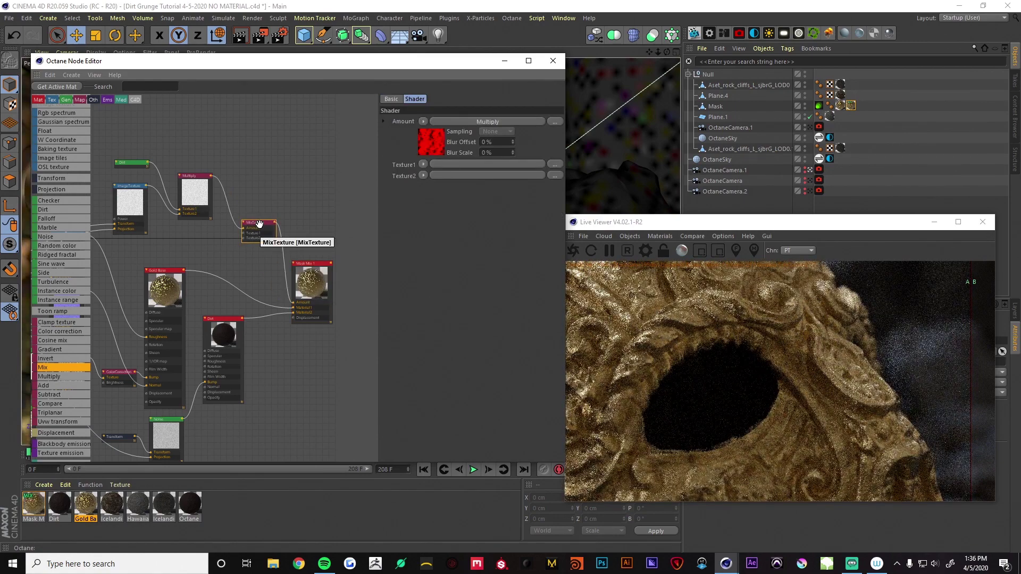
{"action": "left_click", "coordinate": [229, 214]}
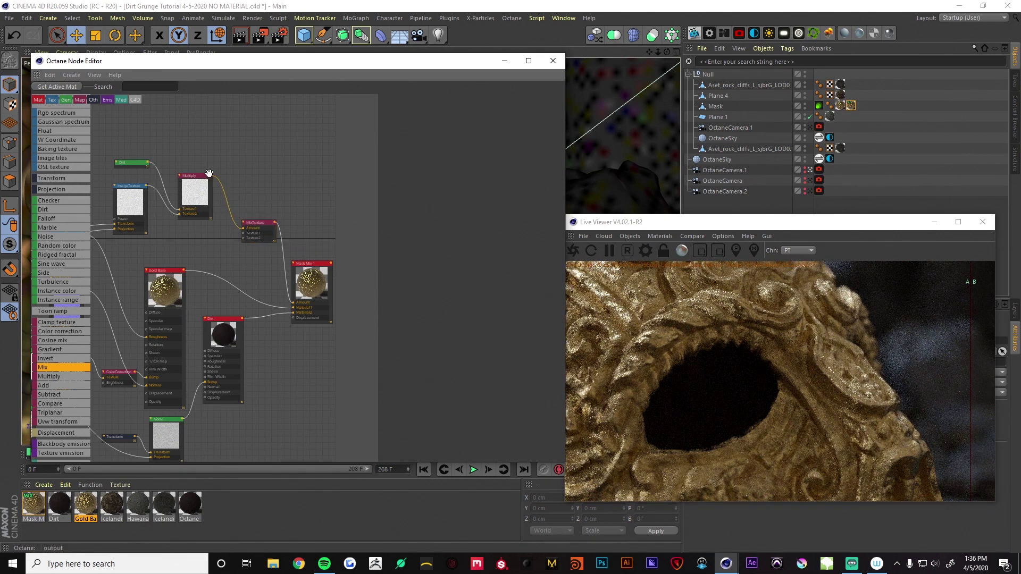
{"action": "left_click_drag", "start_coordinate": [210, 174], "coordinate": [245, 233]}
{"action": "scroll", "coordinate": [72, 375], "scroll_direction": "down", "scroll_amount": 5}
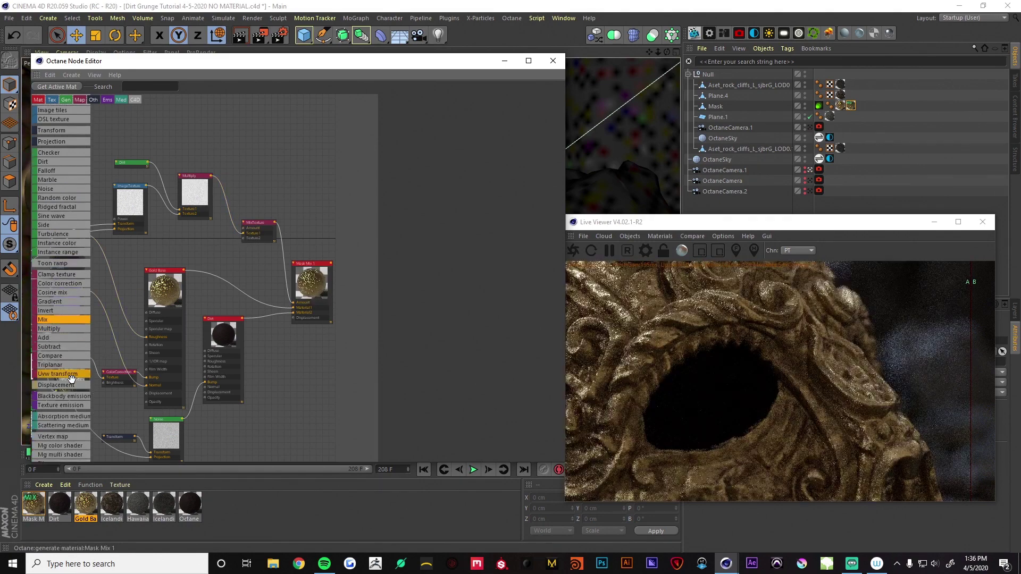
Step: Add a Noise shader with 20% global scale and brightness lowered to -30%
{"action": "left_click_drag", "start_coordinate": [57, 443], "coordinate": [189, 333]}
{"action": "left_click_drag", "start_coordinate": [227, 250], "coordinate": [214, 259]}
{"action": "double_click", "coordinate": [462, 248]}
{"action": "type", "text": "20"}
{"action": "key", "text": "Return"}
{"action": "left_click_drag", "start_coordinate": [526, 382], "coordinate": [515, 382]}
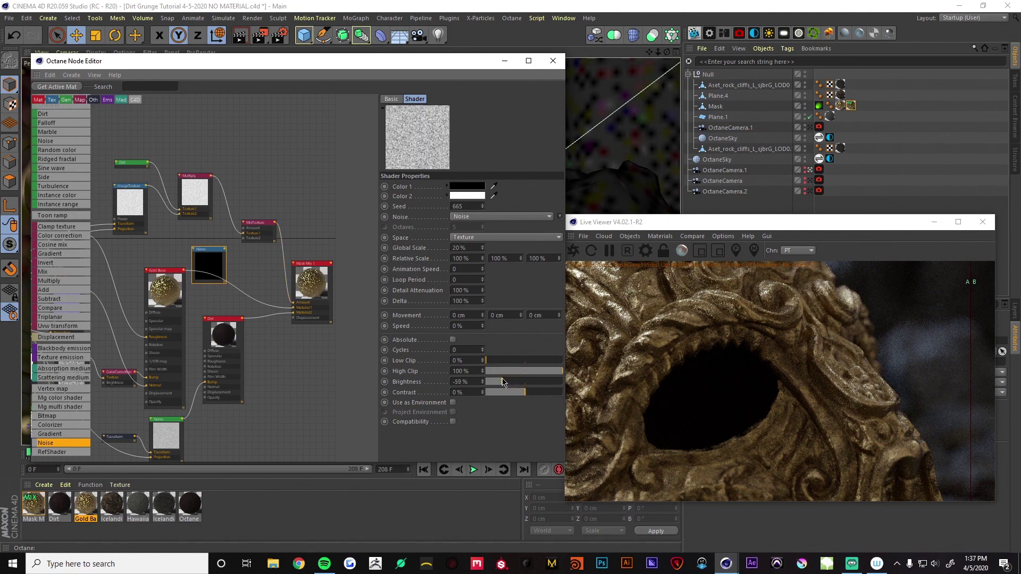
{"action": "left_click_drag", "start_coordinate": [501, 382], "coordinate": [509, 393]}
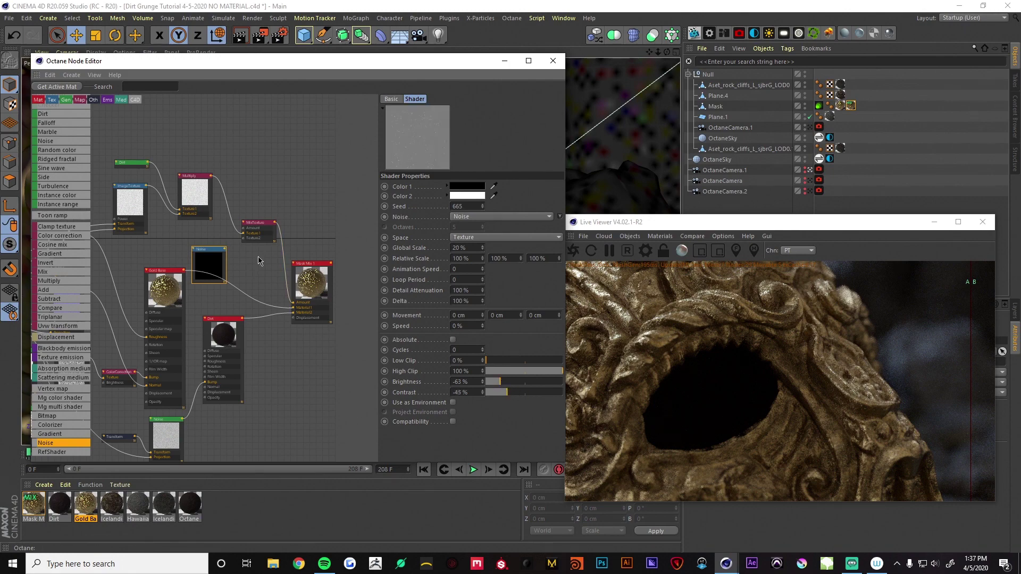
Step: Wire the Noise into the MixTexture's Texture2 and raise its contrast to 15%
{"action": "left_click_drag", "start_coordinate": [225, 247], "coordinate": [246, 239]}
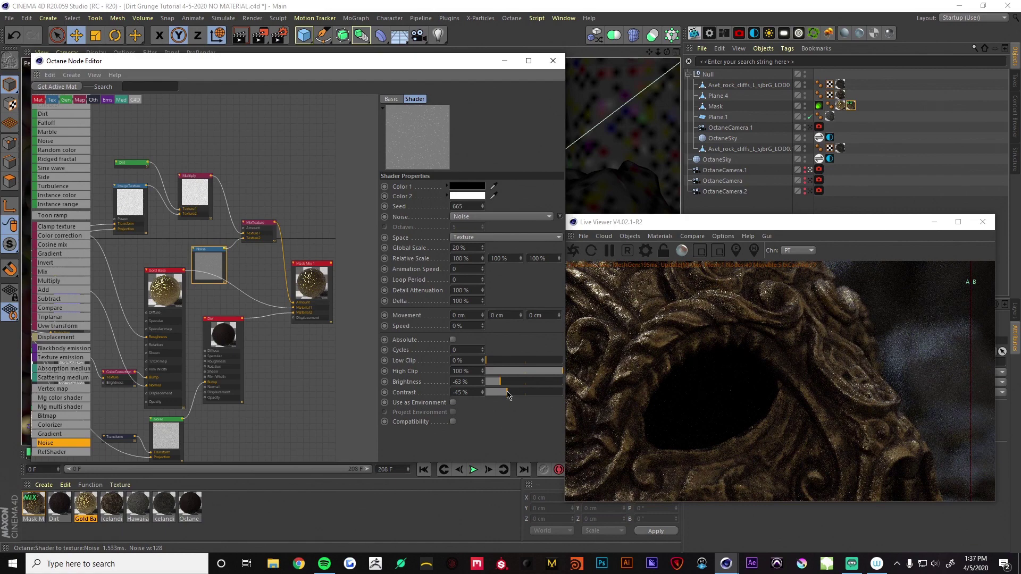
{"action": "mouse_move", "coordinate": [506, 394]}
{"action": "left_mouse_down"}
{"action": "mouse_move", "coordinate": [511, 382]}
{"action": "mouse_move", "coordinate": [522, 394]}
{"action": "mouse_move", "coordinate": [512, 384]}
{"action": "left_mouse_up"}
{"action": "left_click_drag", "start_coordinate": [864, 326], "coordinate": [975, 332]}
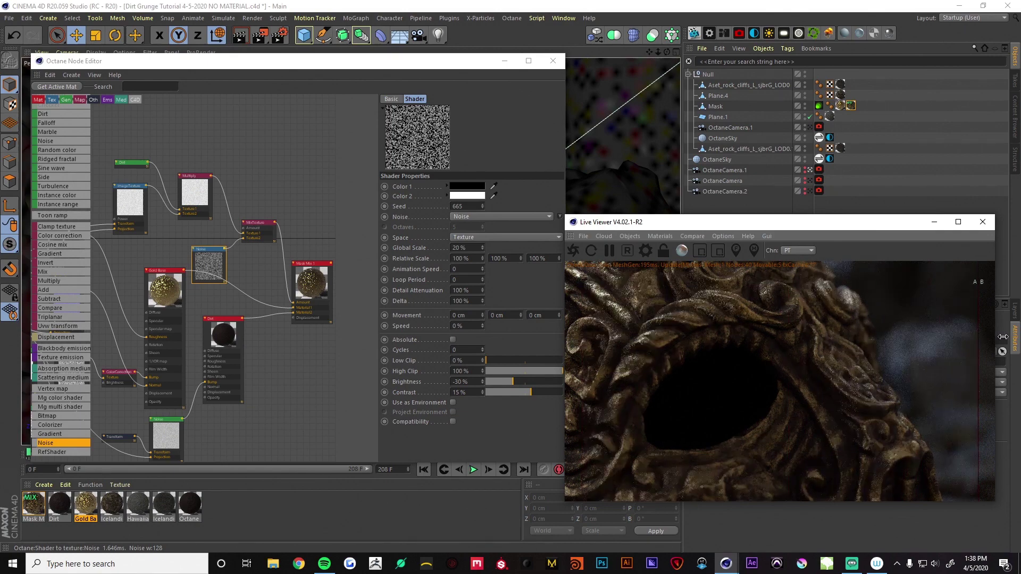
{"action": "left_click", "coordinate": [216, 259]}
{"action": "scroll", "coordinate": [250, 278], "scroll_direction": "down", "scroll_amount": 5}
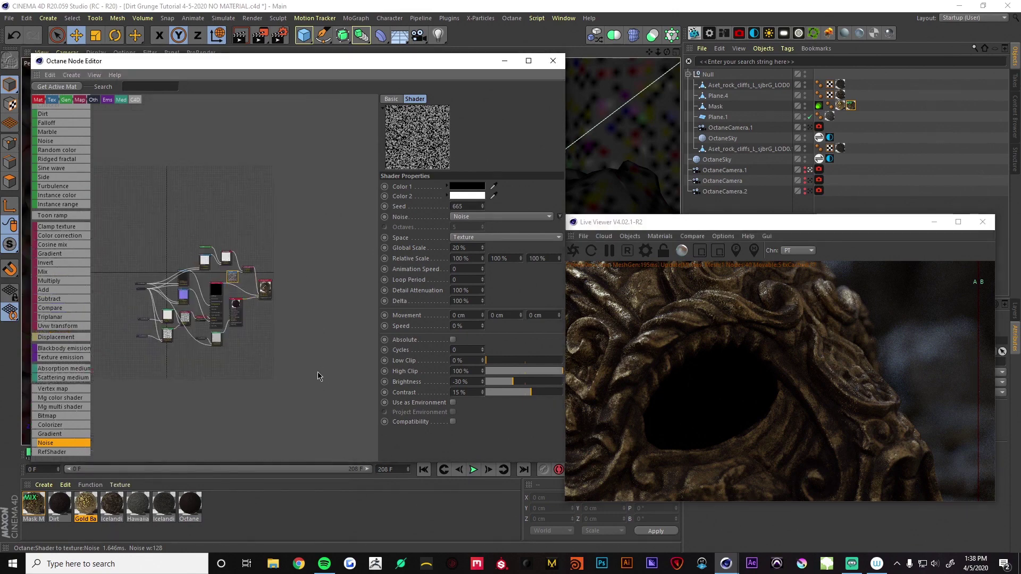
{"action": "key", "text": "ctrl+a"}
{"action": "mouse_move", "coordinate": [298, 287]}
{"action": "left_mouse_down"}
{"action": "mouse_move", "coordinate": [196, 287]}
{"action": "mouse_move", "coordinate": [292, 301]}
{"action": "left_mouse_up"}
{"action": "middle_click_drag", "start_coordinate": [325, 289], "coordinate": [333, 291]}
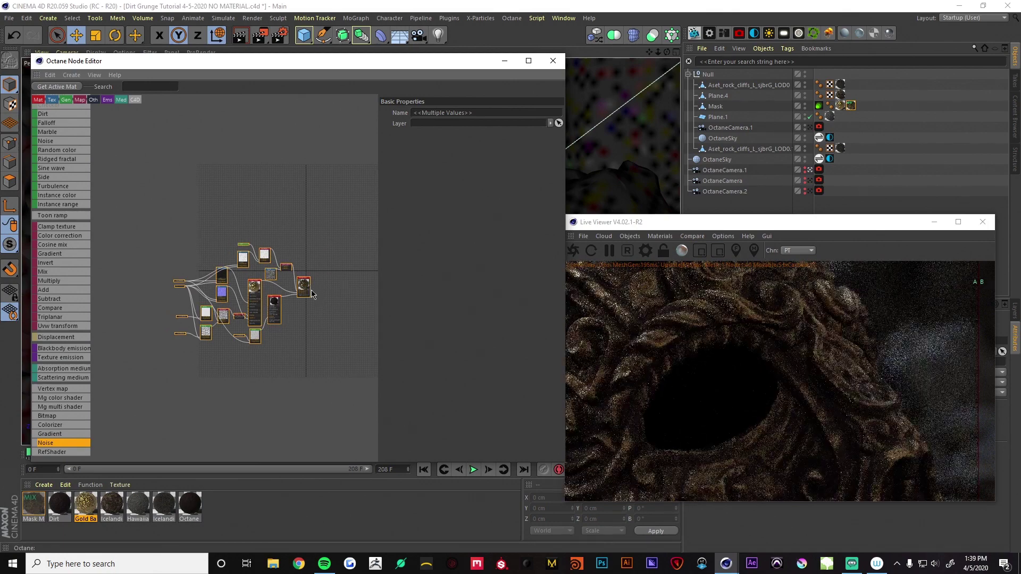
{"action": "left_click_drag", "start_coordinate": [294, 295], "coordinate": [322, 294]}
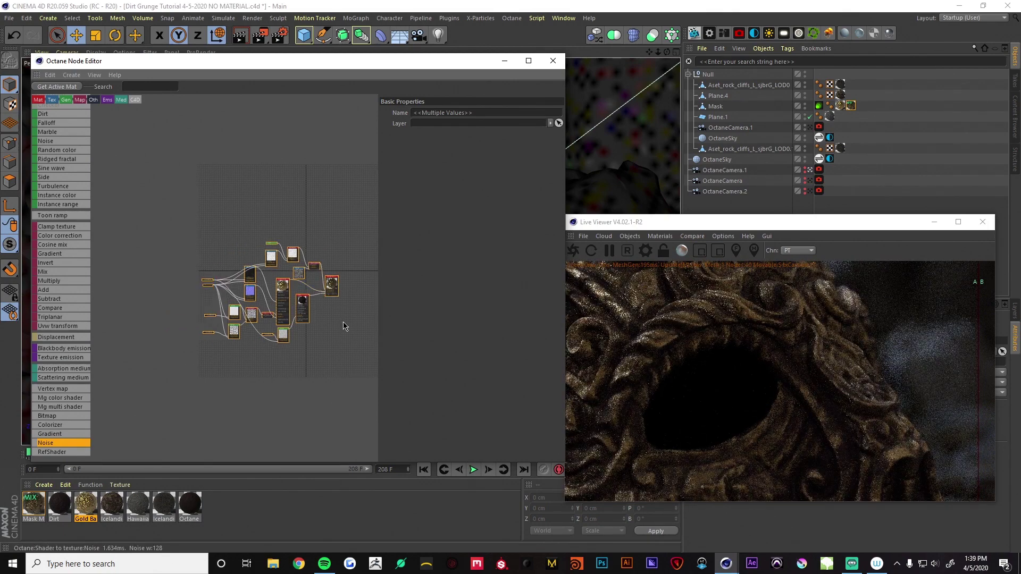
{"action": "scroll", "coordinate": [347, 325], "scroll_direction": "up", "scroll_amount": 5}
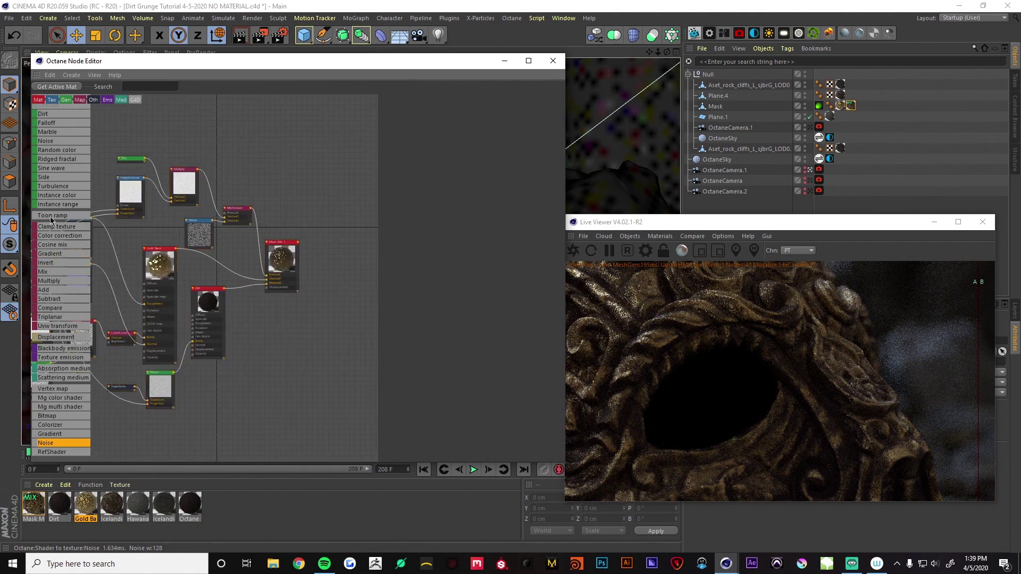
Step: Add a new Octane material with a pink diffuse colour (R 0.88, G 0.12, B 0.20)
{"action": "scroll", "coordinate": [55, 276], "scroll_direction": "up", "scroll_amount": 5}
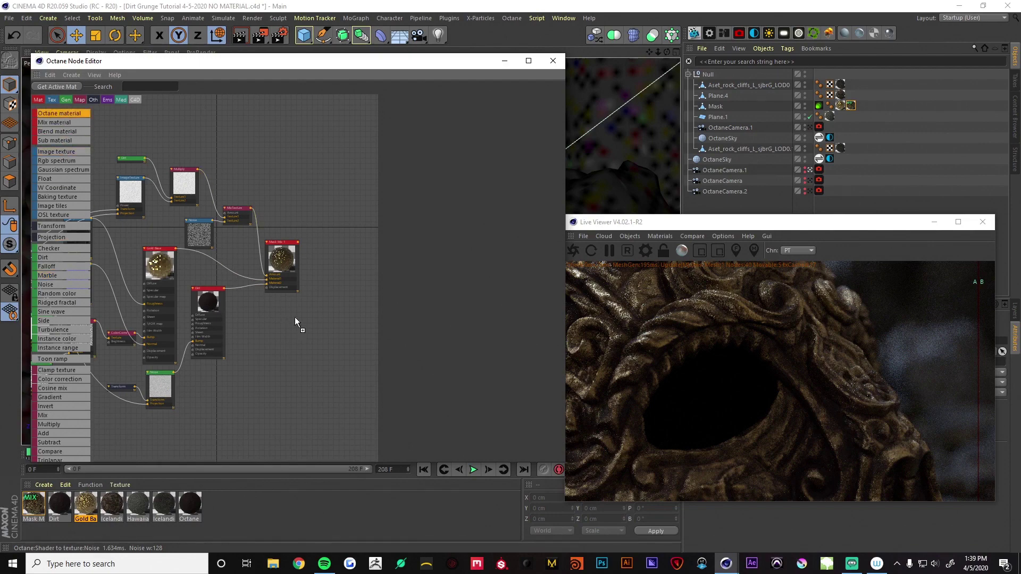
{"action": "left_click_drag", "start_coordinate": [301, 329], "coordinate": [301, 330]}
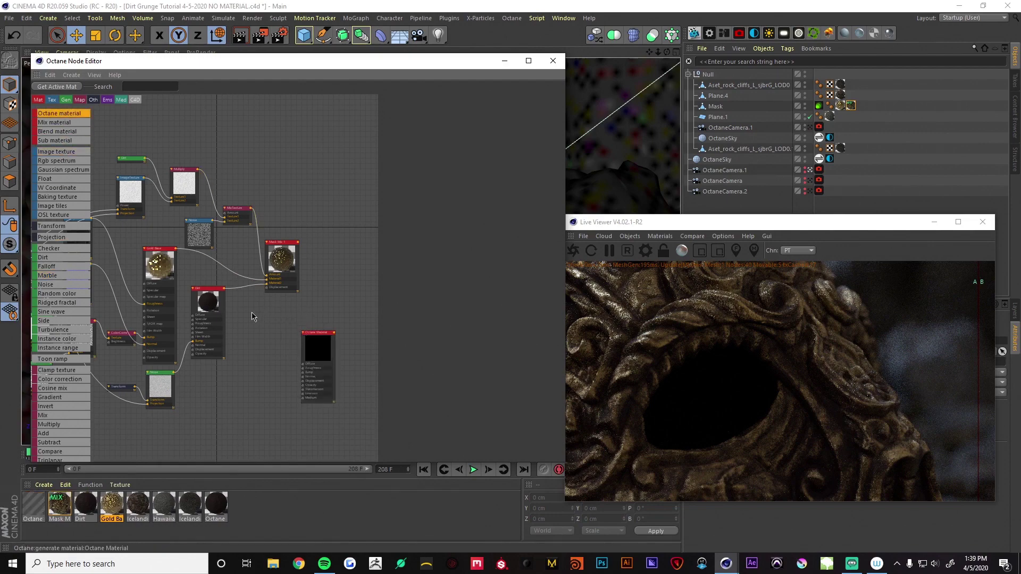
{"action": "middle_click_drag", "start_coordinate": [301, 308], "coordinate": [272, 337]}
{"action": "left_click_drag", "start_coordinate": [277, 361], "coordinate": [263, 330]}
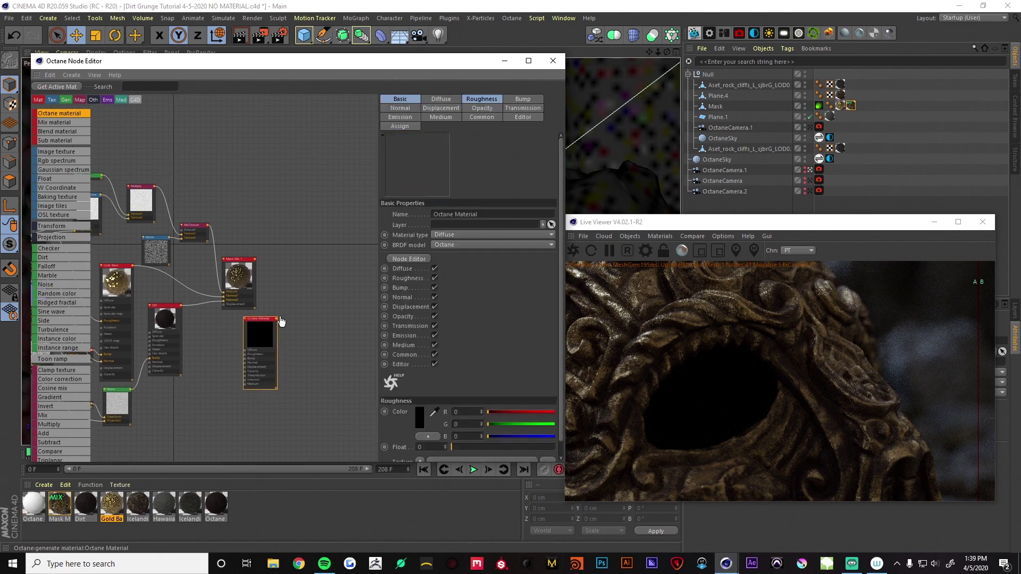
{"action": "left_click", "coordinate": [431, 102]}
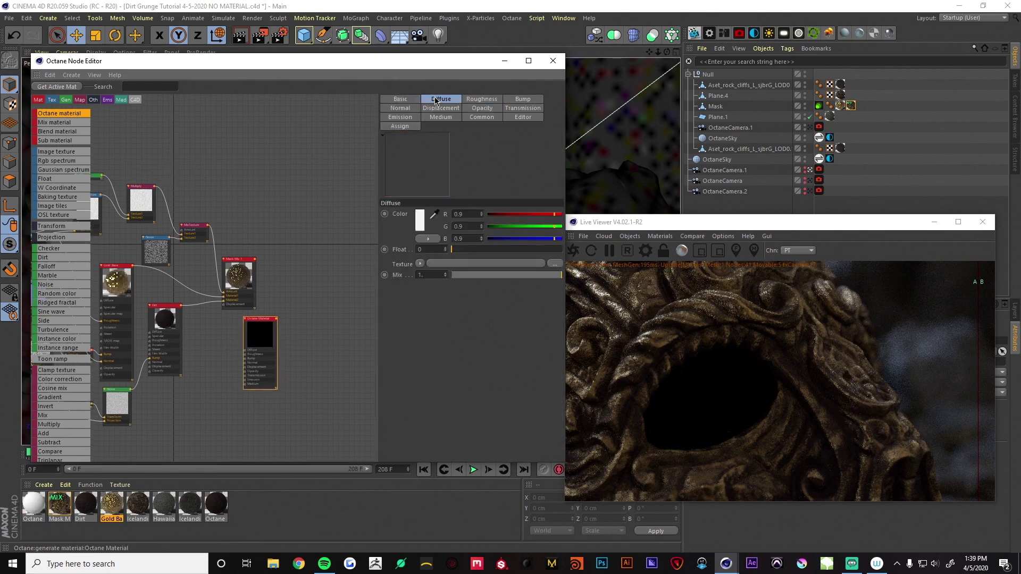
{"action": "left_click", "coordinate": [495, 215]}
{"action": "left_click", "coordinate": [502, 239]}
{"action": "left_click", "coordinate": [496, 227]}
{"action": "left_click", "coordinate": [552, 214]}
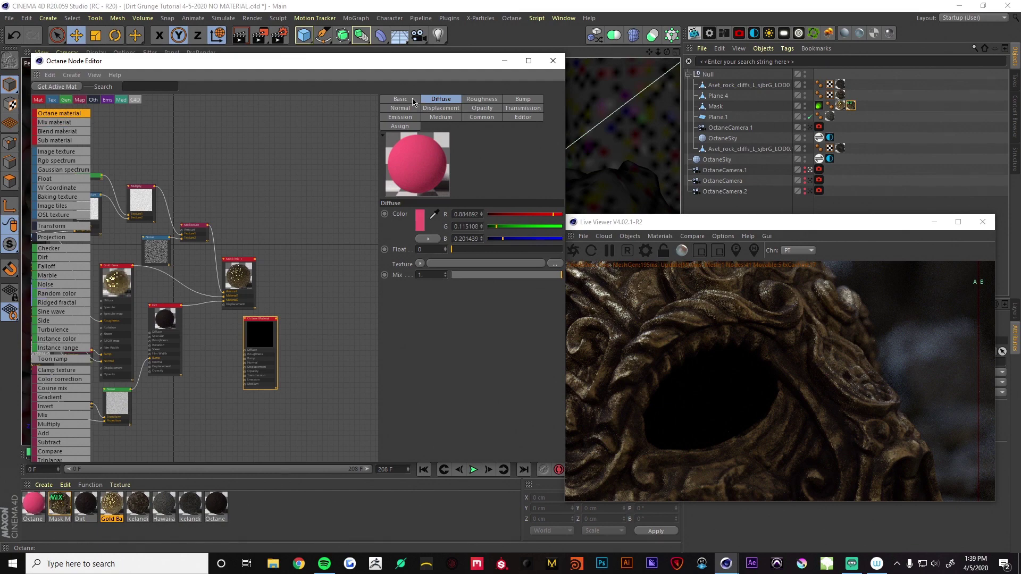
Step: Rename the new material to 'Metal Edges'
{"action": "left_click", "coordinate": [409, 100]}
{"action": "left_click_drag", "start_coordinate": [496, 217], "coordinate": [426, 207]}
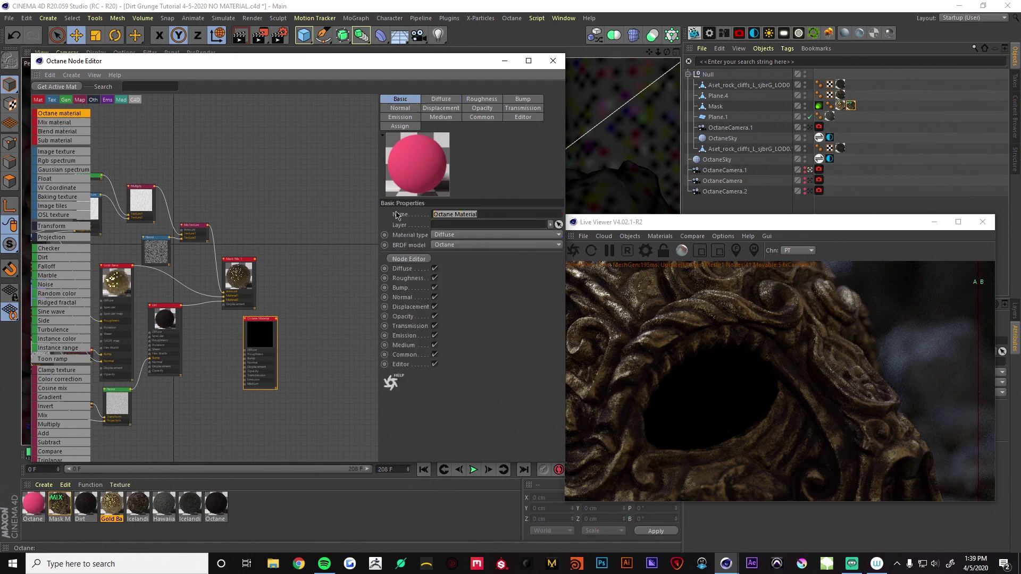
{"action": "type", "text": "Metal Edges"}
{"action": "key", "text": "Return"}
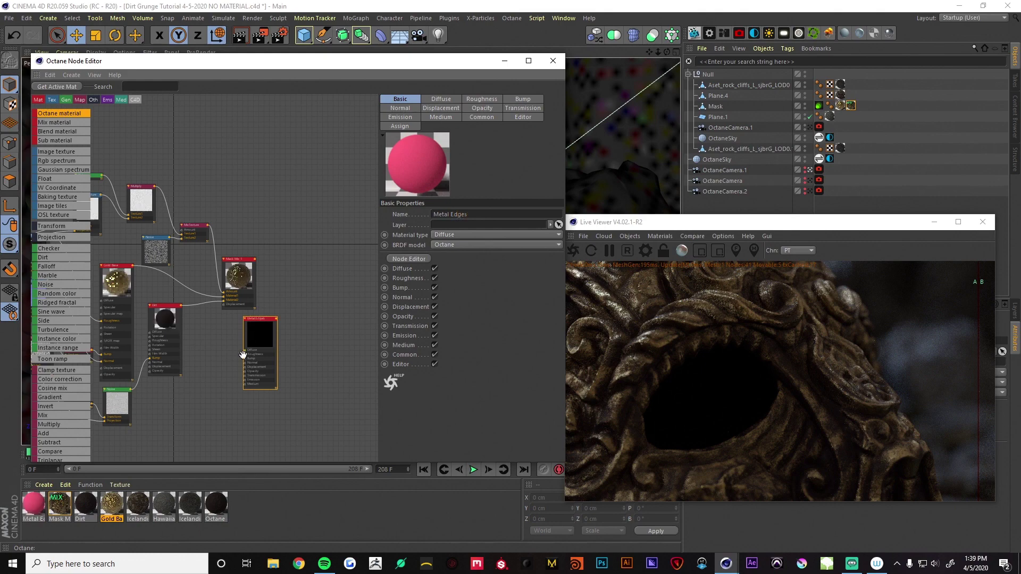
Step: Move Metal Edges near the other nodes and wire the ColorCorrection bump texture into its Bump input
{"action": "middle_click_drag", "start_coordinate": [228, 387], "coordinate": [338, 352]}
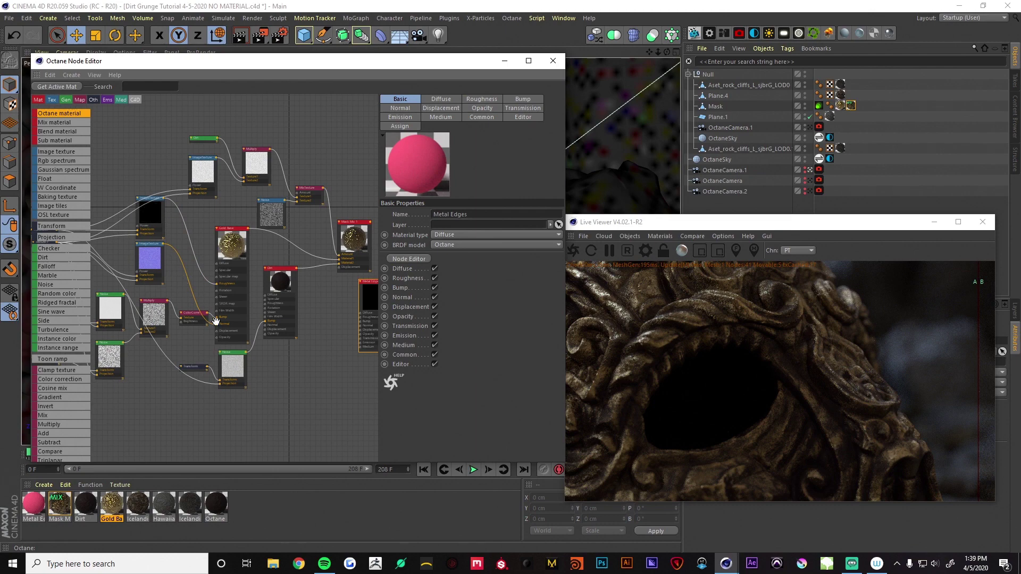
{"action": "scroll", "coordinate": [206, 311], "scroll_direction": "up", "scroll_amount": 2}
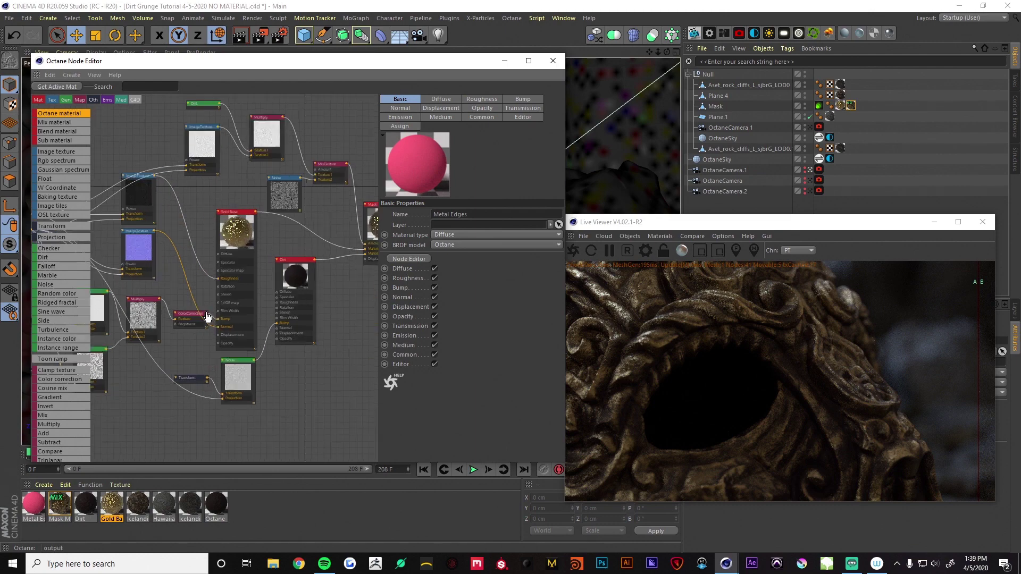
{"action": "middle_click_drag", "start_coordinate": [296, 314], "coordinate": [235, 310]}
{"action": "left_click_drag", "start_coordinate": [347, 293], "coordinate": [288, 300]}
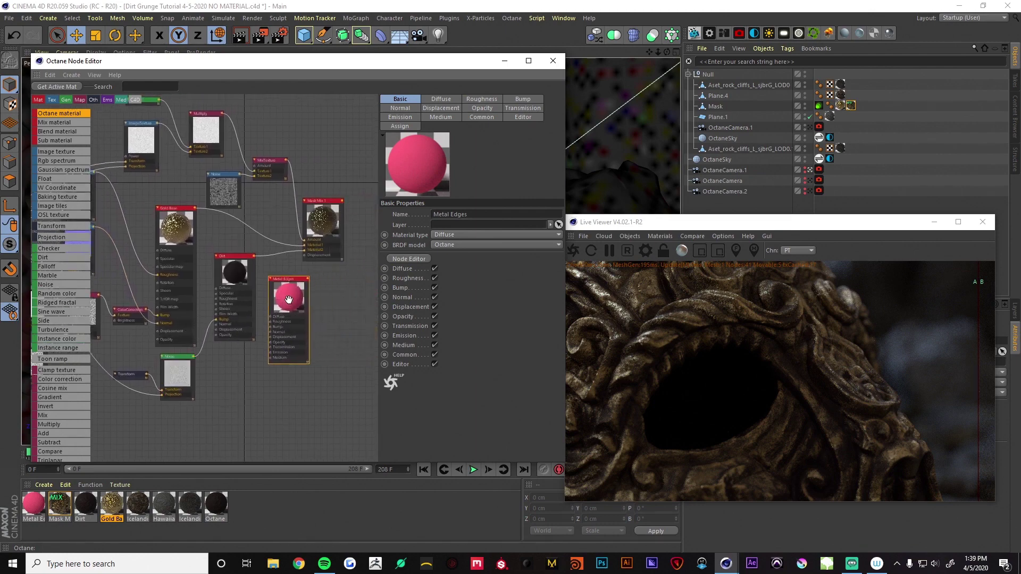
{"action": "middle_click_drag", "start_coordinate": [289, 300], "coordinate": [312, 294]}
{"action": "left_click_drag", "start_coordinate": [169, 304], "coordinate": [295, 322]}
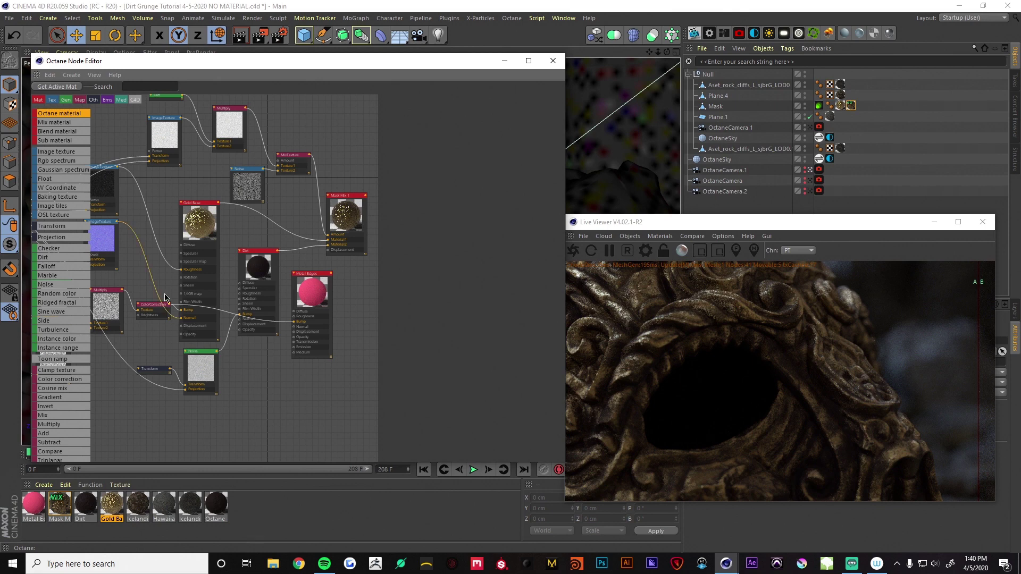
Step: Connect the normal-map ImageTexture to Metal Edges' Normal input and bring in a Mix material
{"action": "left_click_drag", "start_coordinate": [115, 220], "coordinate": [296, 332]}
{"action": "left_click_drag", "start_coordinate": [312, 274], "coordinate": [364, 284]}
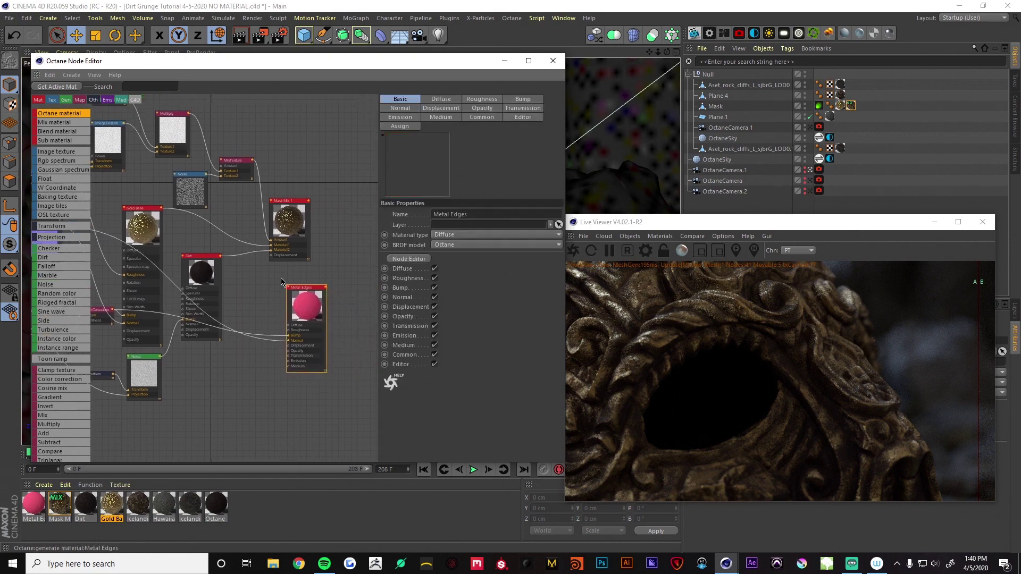
{"action": "middle_click_drag", "start_coordinate": [301, 280], "coordinate": [180, 300]}
{"action": "left_click_drag", "start_coordinate": [209, 316], "coordinate": [213, 311]}
{"action": "left_click_drag", "start_coordinate": [64, 125], "coordinate": [260, 216]}
Step: Name the new Mix material 'Mask Mix 2' and apply it to the Mask object
{"action": "left_click", "coordinate": [278, 221]}
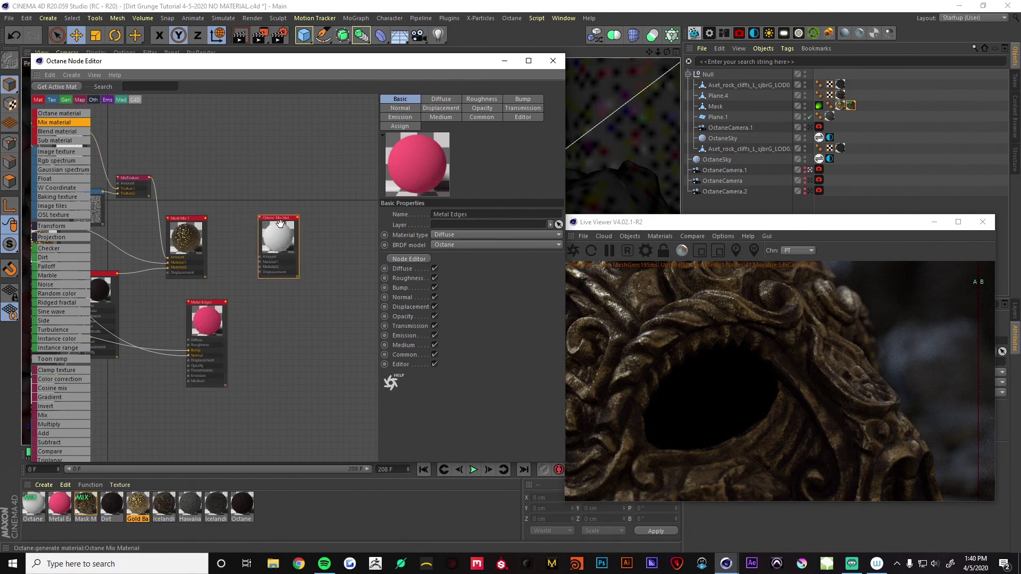
{"action": "left_click_drag", "start_coordinate": [485, 206], "coordinate": [379, 208]}
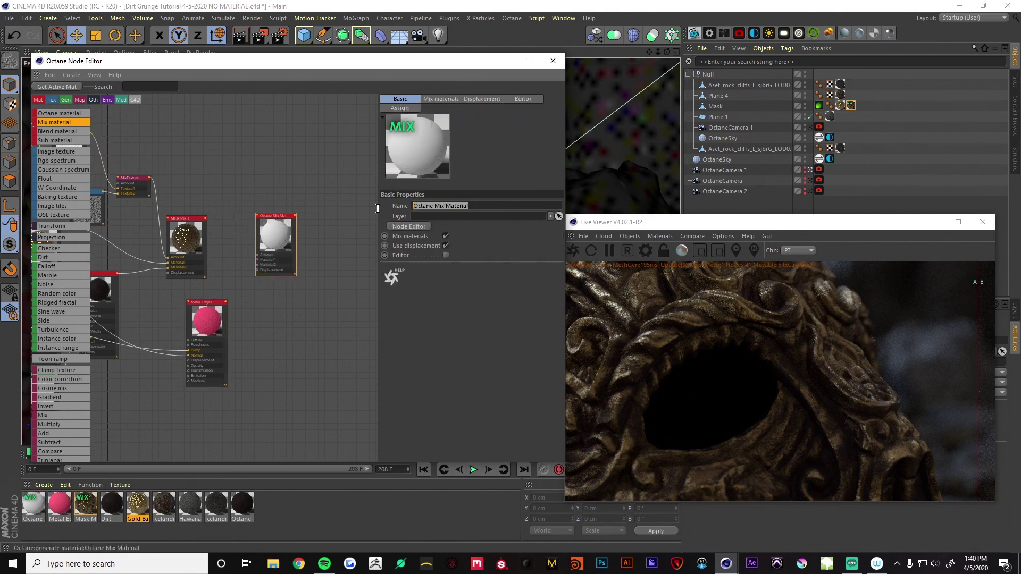
{"action": "type", "text": "Mask Mix 2"}
{"action": "key", "text": "Return"}
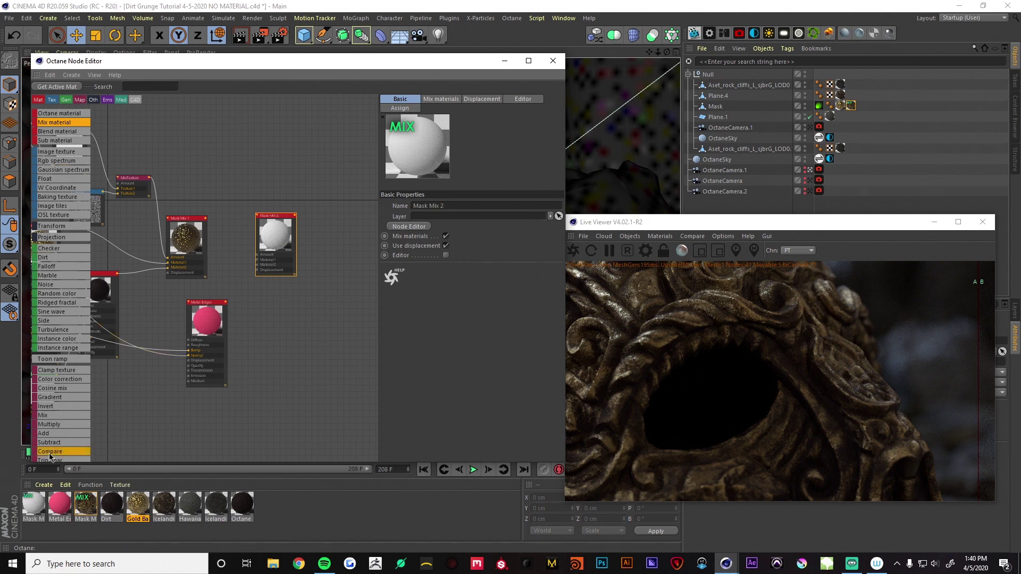
{"action": "left_click_drag", "start_coordinate": [34, 504], "coordinate": [724, 109]}
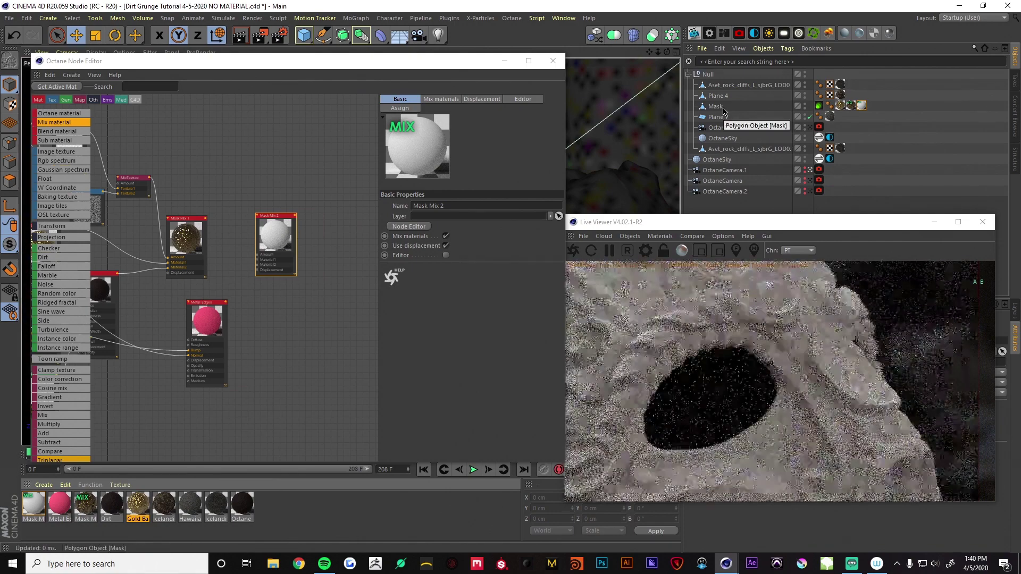
Step: Wire Mask Mix 1 and Metal Edges into Material1/Material2 and drive Amount with a Dirt shader
{"action": "left_click_drag", "start_coordinate": [226, 306], "coordinate": [259, 266]}
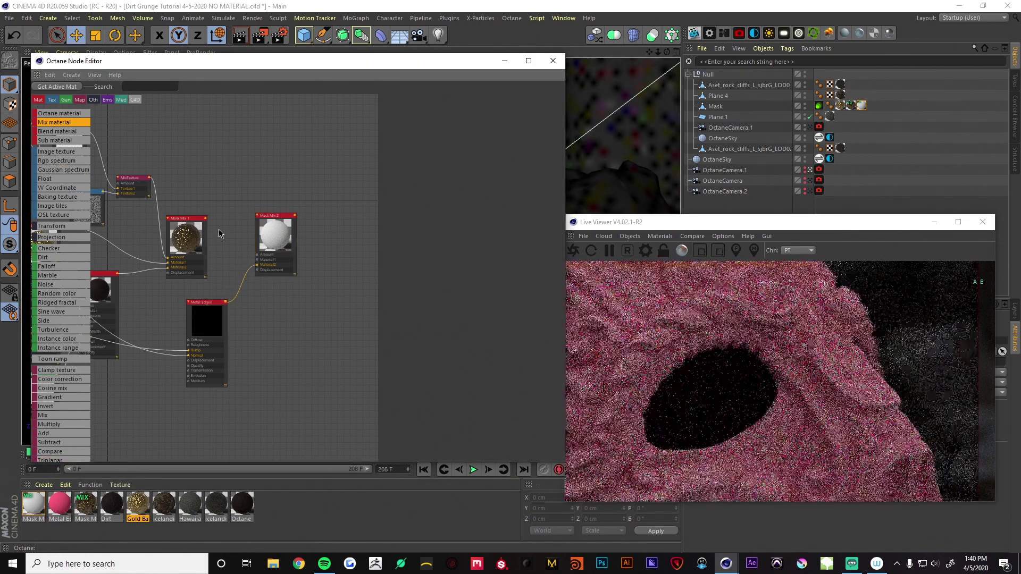
{"action": "left_click_drag", "start_coordinate": [206, 217], "coordinate": [258, 261]}
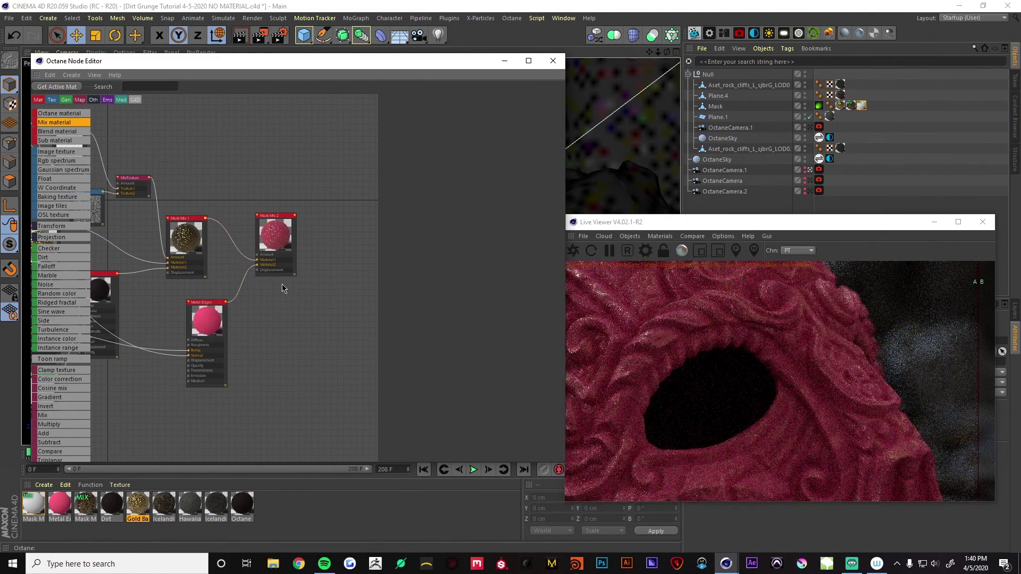
{"action": "middle_click_drag", "start_coordinate": [281, 288], "coordinate": [327, 333]}
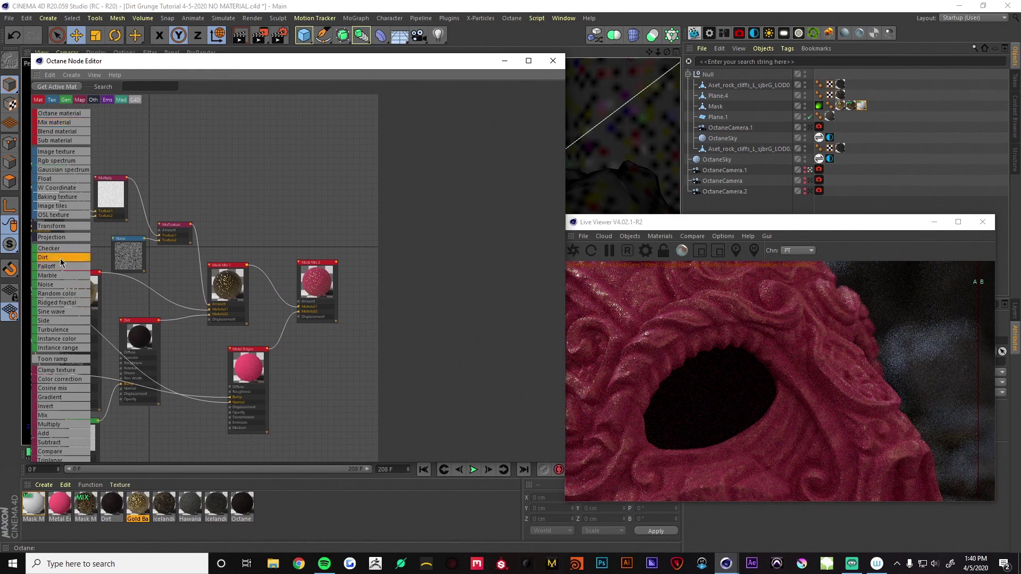
{"action": "left_click_drag", "start_coordinate": [266, 193], "coordinate": [298, 301]}
{"action": "left_click_drag", "start_coordinate": [253, 191], "coordinate": [244, 195]}
{"action": "middle_click_drag", "start_coordinate": [292, 201], "coordinate": [281, 207]}
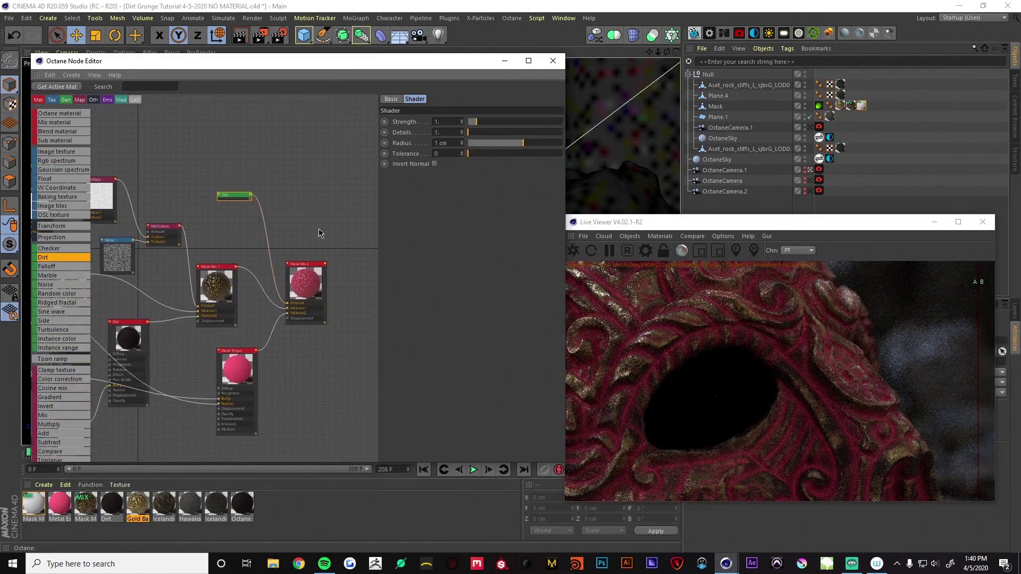
Step: Set the Dirt shader to Invert Normal, radius 0.068 cm and strength about 5.78
{"action": "left_click", "coordinate": [435, 164]}
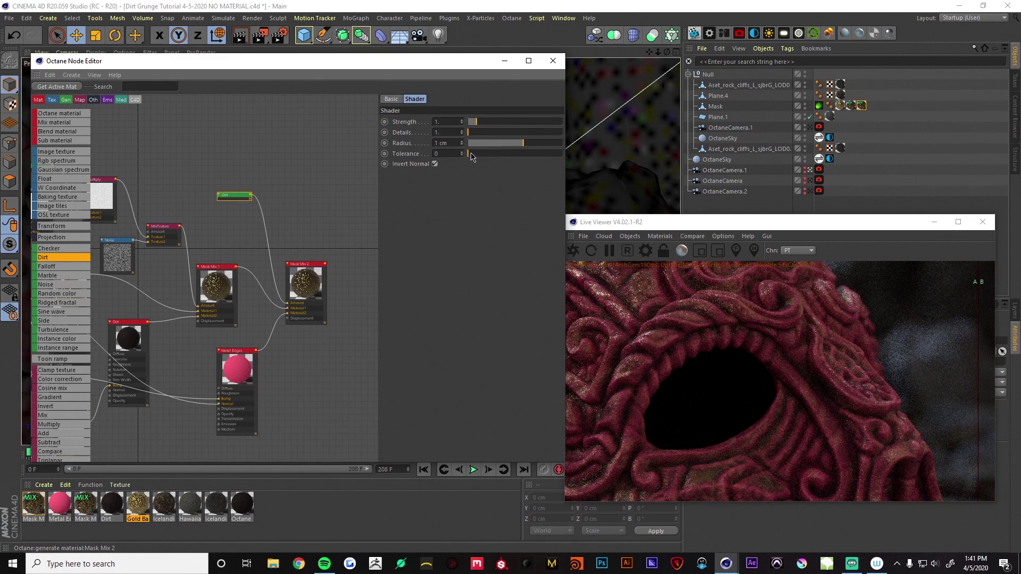
{"action": "left_click", "coordinate": [491, 145]}
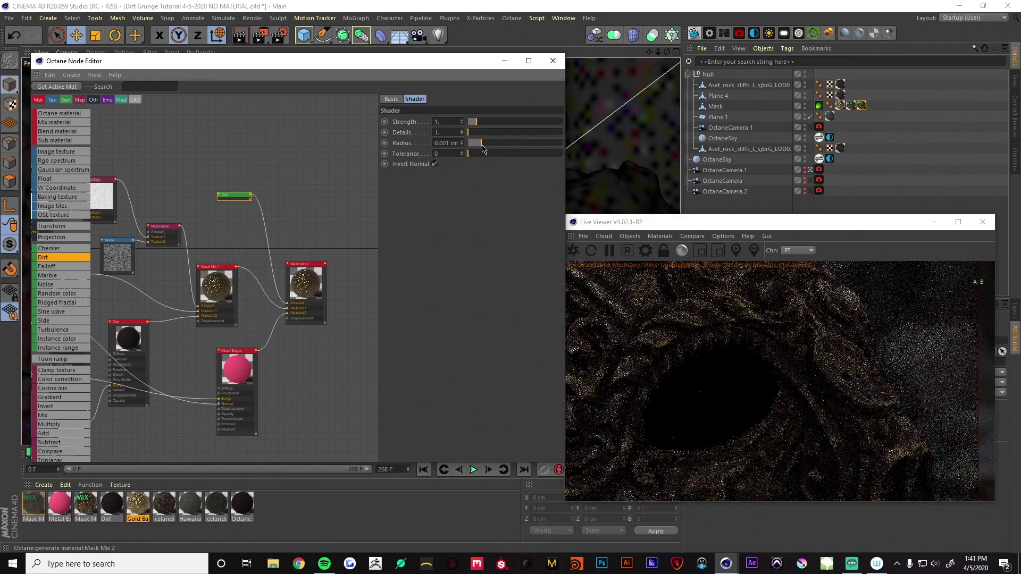
{"action": "left_click_drag", "start_coordinate": [492, 147], "coordinate": [547, 134]}
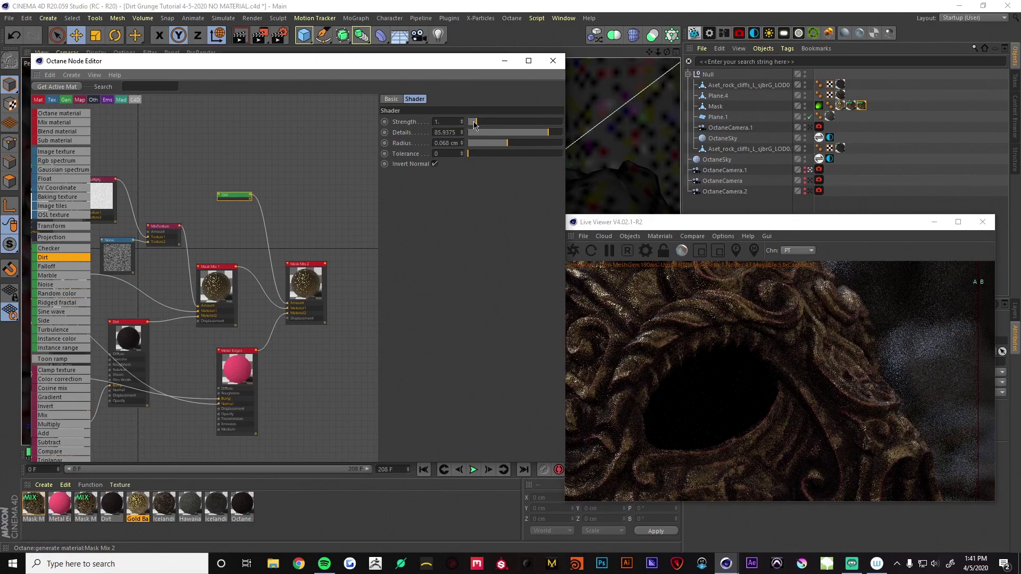
{"action": "left_click_drag", "start_coordinate": [475, 124], "coordinate": [514, 124]}
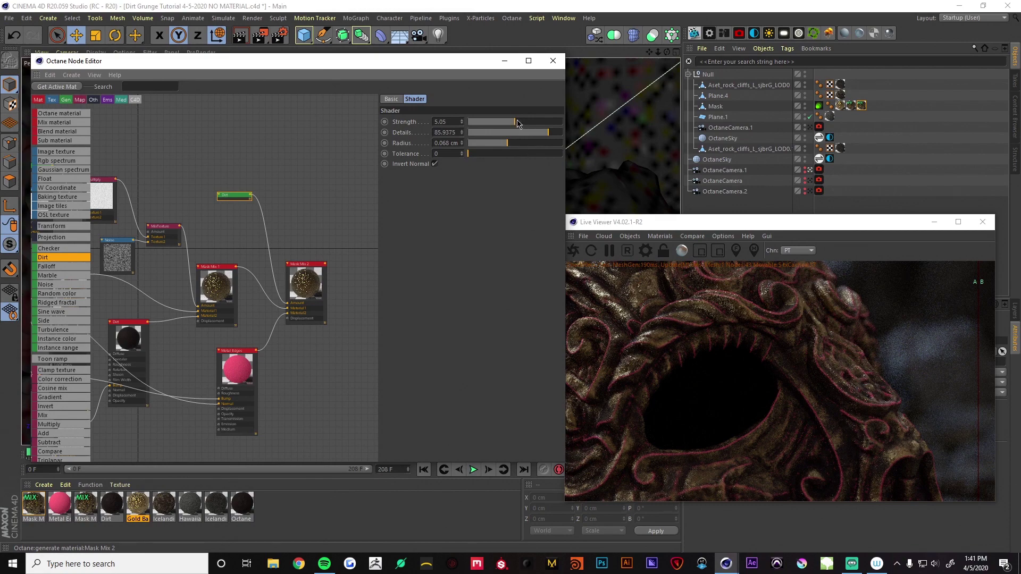
{"action": "left_click_drag", "start_coordinate": [516, 124], "coordinate": [522, 124]}
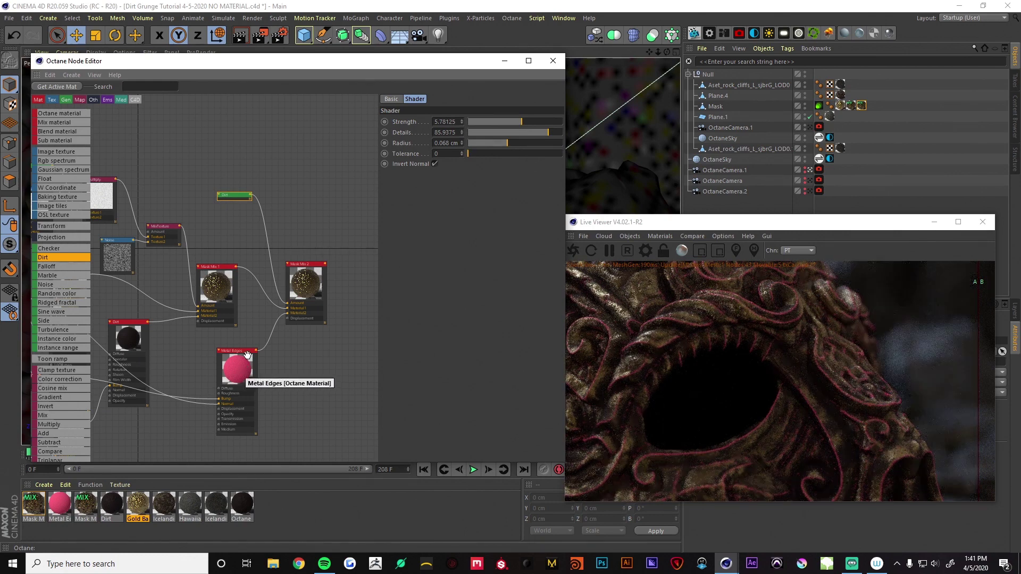
{"action": "middle_click_drag", "start_coordinate": [262, 230], "coordinate": [286, 235]}
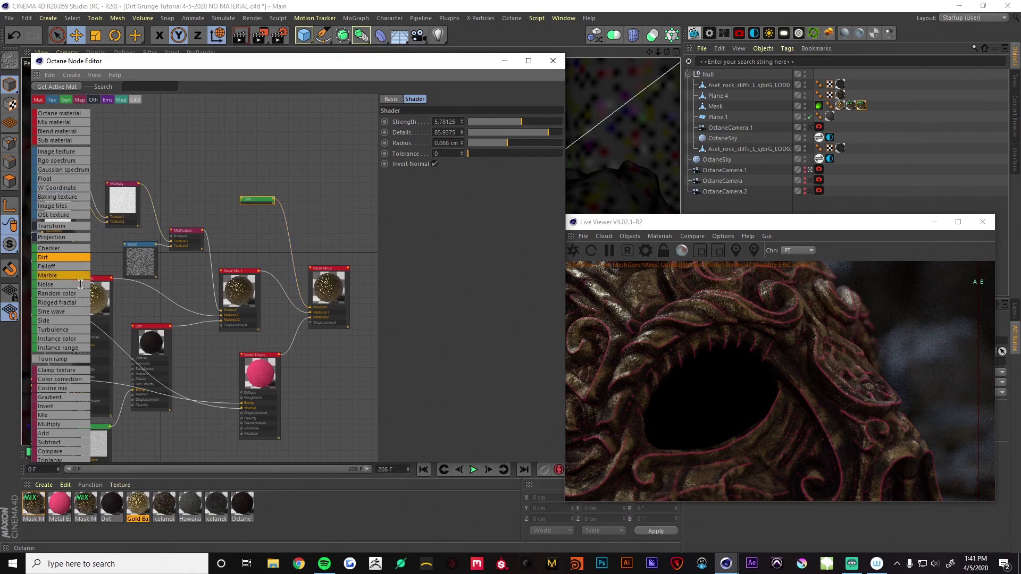
Step: Insert a Multiply node on the Dirt-to-Mask Mix 2 wire with the ImageTexture as Texture2
{"action": "left_click", "coordinate": [63, 425]}
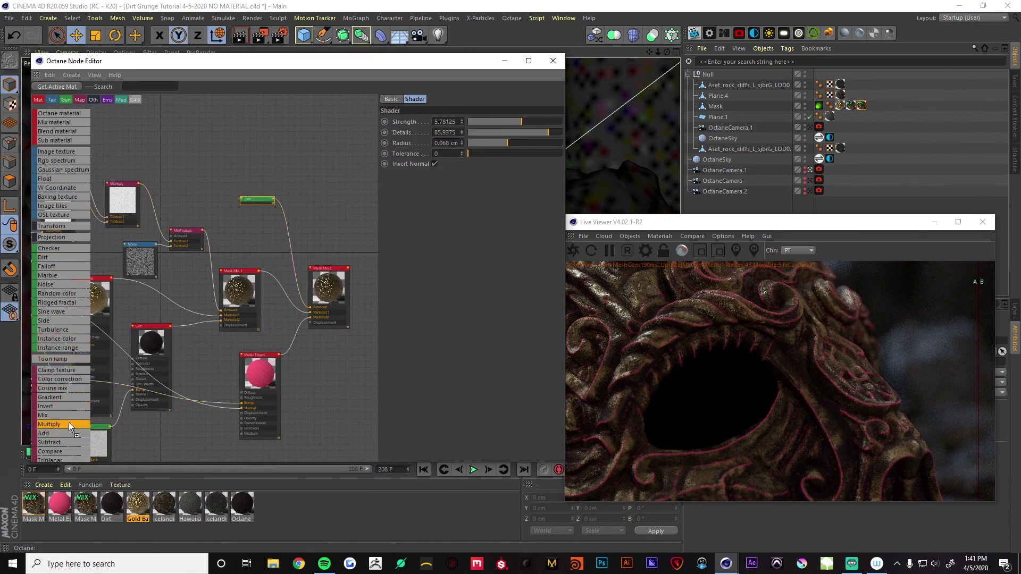
{"action": "left_click", "coordinate": [286, 234]}
{"action": "left_click_drag", "start_coordinate": [289, 255], "coordinate": [296, 208]}
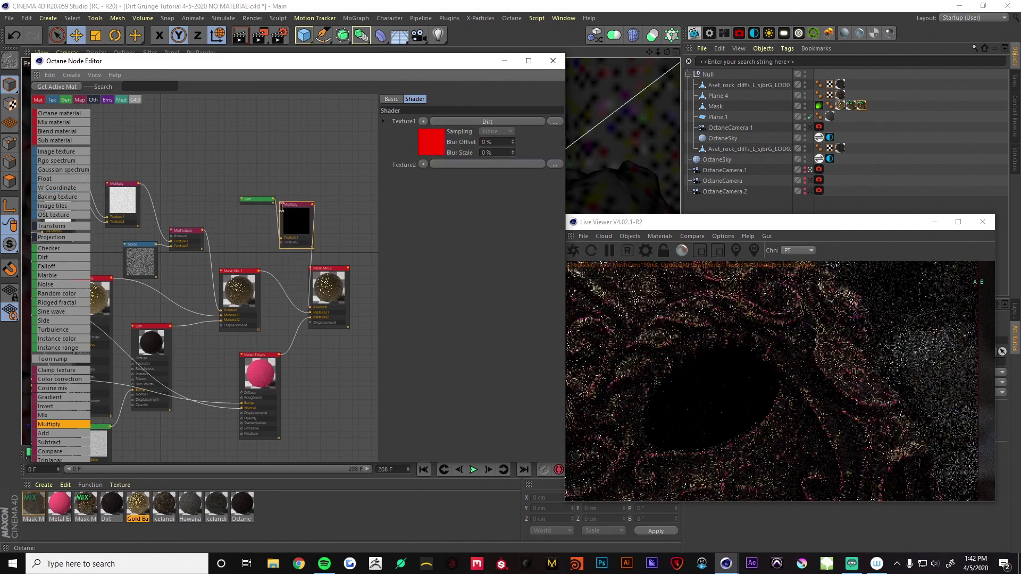
{"action": "left_click_drag", "start_coordinate": [258, 198], "coordinate": [248, 185]}
{"action": "middle_click_drag", "start_coordinate": [258, 228], "coordinate": [341, 223]}
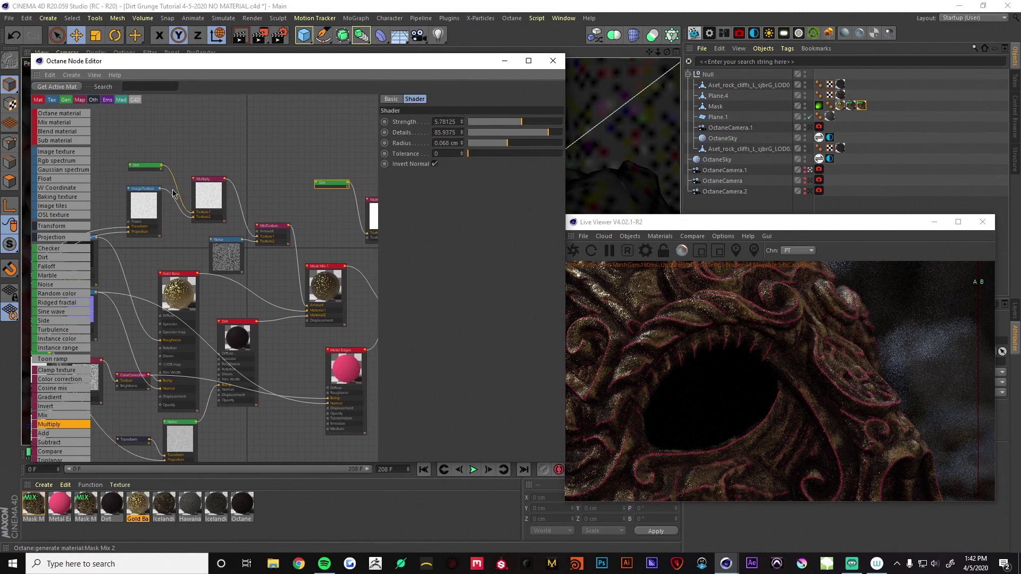
{"action": "left_click_drag", "start_coordinate": [160, 189], "coordinate": [367, 238]}
{"action": "left_click", "coordinate": [355, 255]}
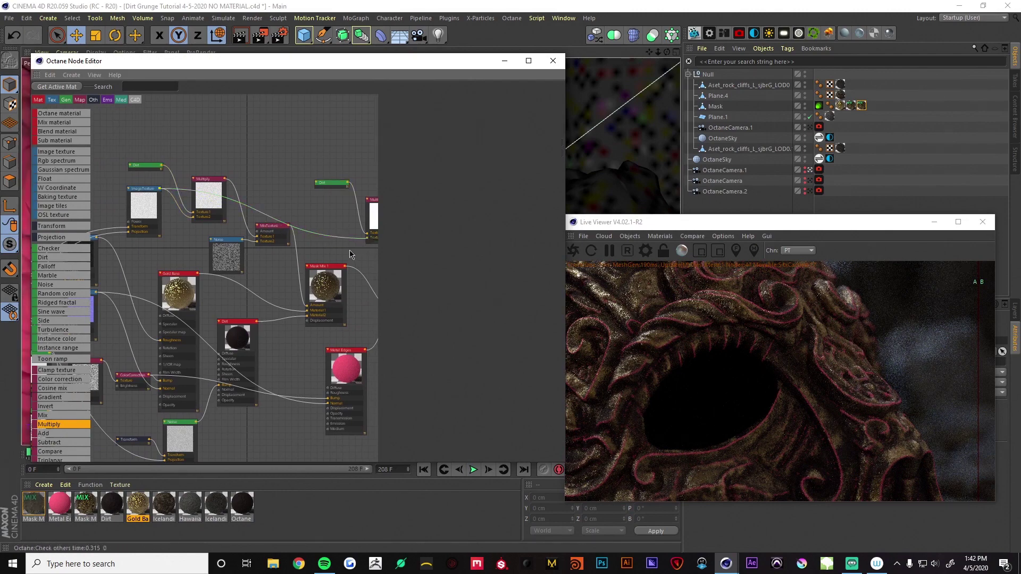
{"action": "middle_click_drag", "start_coordinate": [325, 246], "coordinate": [256, 245]}
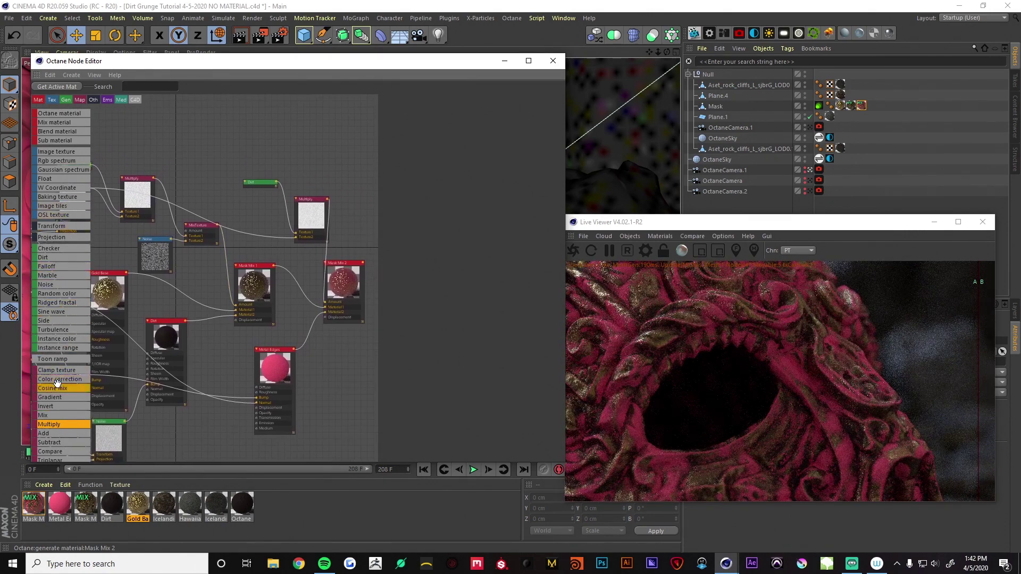
Step: Insert a Color correction on the image texture wire with gamma about 0.029
{"action": "left_click_drag", "start_coordinate": [58, 379], "coordinate": [88, 389]}
{"action": "left_click_drag", "start_coordinate": [235, 229], "coordinate": [219, 207]}
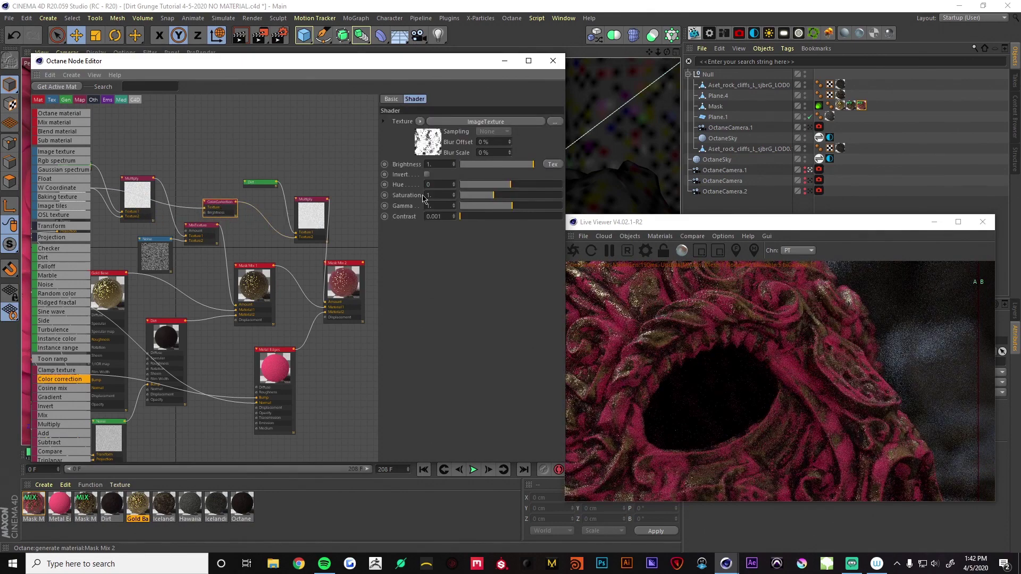
{"action": "left_click_drag", "start_coordinate": [503, 209], "coordinate": [476, 209]}
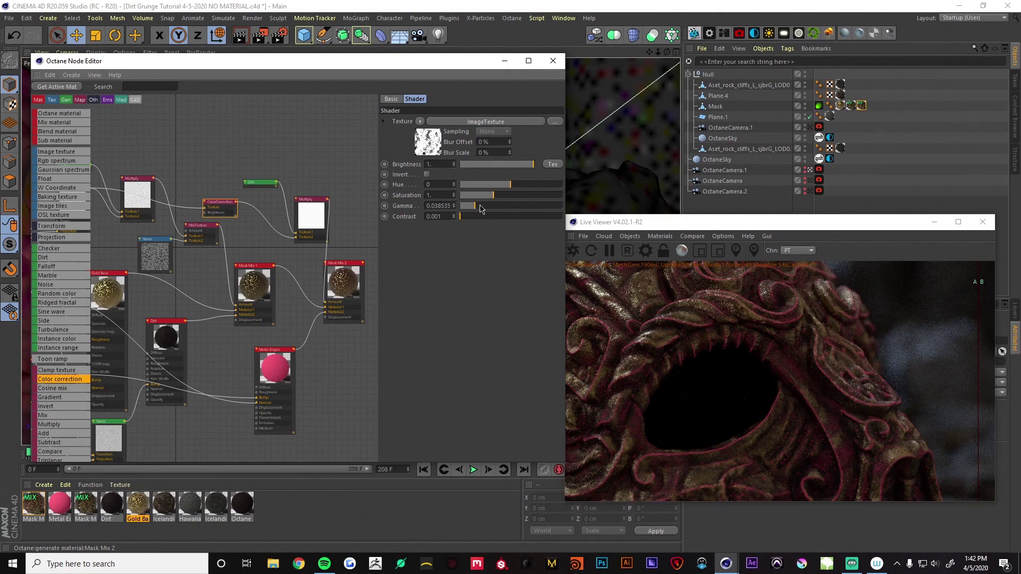
{"action": "left_click_drag", "start_coordinate": [473, 207], "coordinate": [473, 206]}
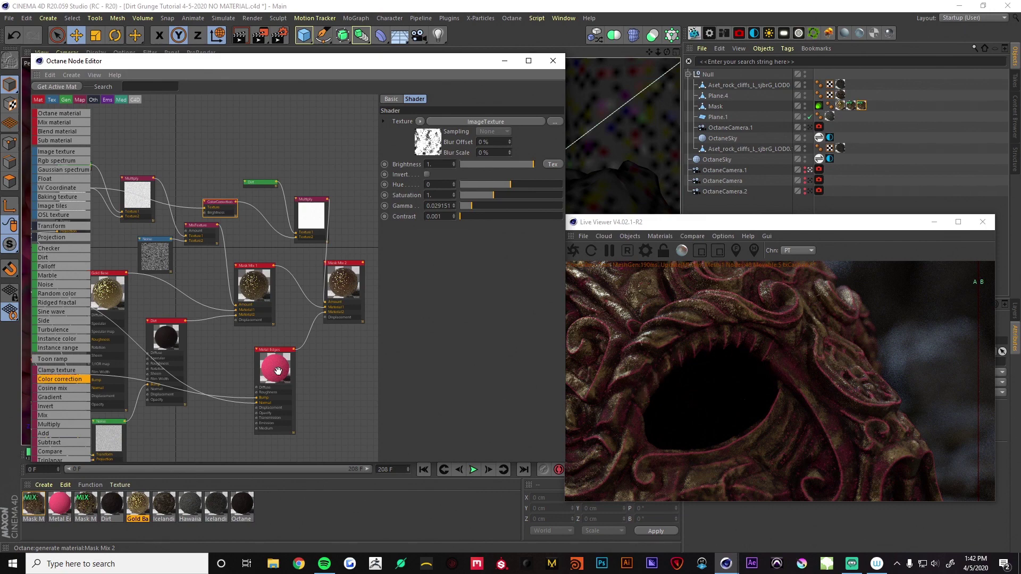
{"action": "left_click_drag", "start_coordinate": [349, 284], "coordinate": [377, 293]}
{"action": "middle_click_drag", "start_coordinate": [377, 292], "coordinate": [313, 303]}
Step: Insert a Mix node before Mask Mix 2 and wire a new Noise node into its second texture
{"action": "left_click_drag", "start_coordinate": [273, 245], "coordinate": [274, 246]}
{"action": "left_click_drag", "start_coordinate": [288, 298], "coordinate": [337, 295]}
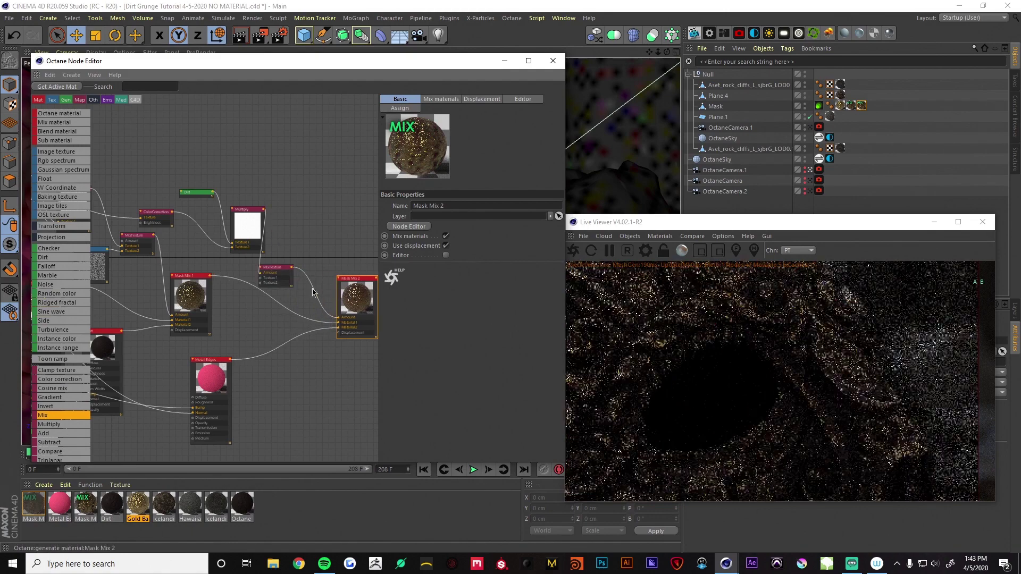
{"action": "left_click_drag", "start_coordinate": [273, 270], "coordinate": [301, 249]}
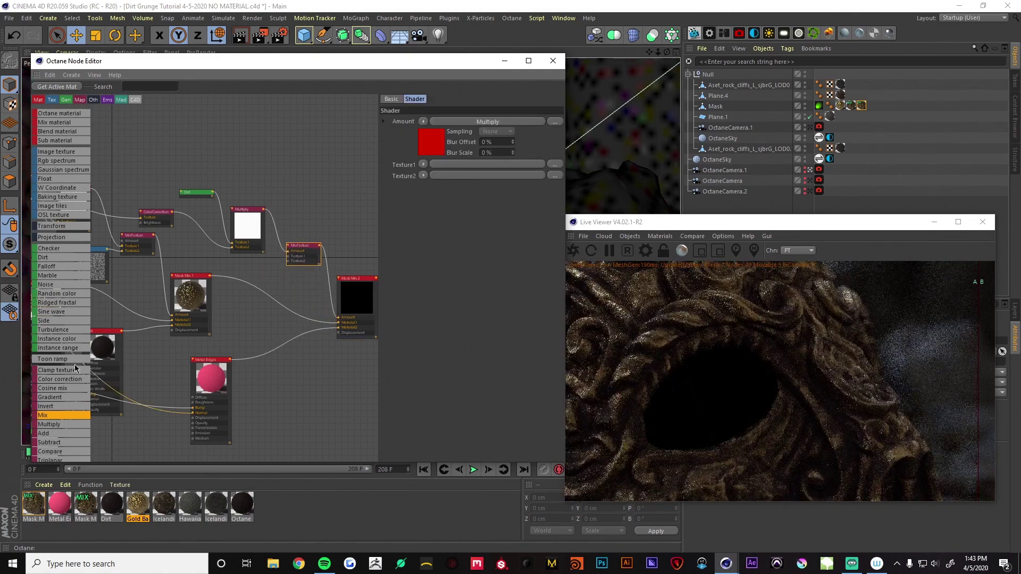
{"action": "scroll", "coordinate": [65, 386], "scroll_direction": "down", "scroll_amount": 5}
{"action": "left_click_drag", "start_coordinate": [55, 443], "coordinate": [270, 279]}
{"action": "left_click", "coordinate": [273, 242]}
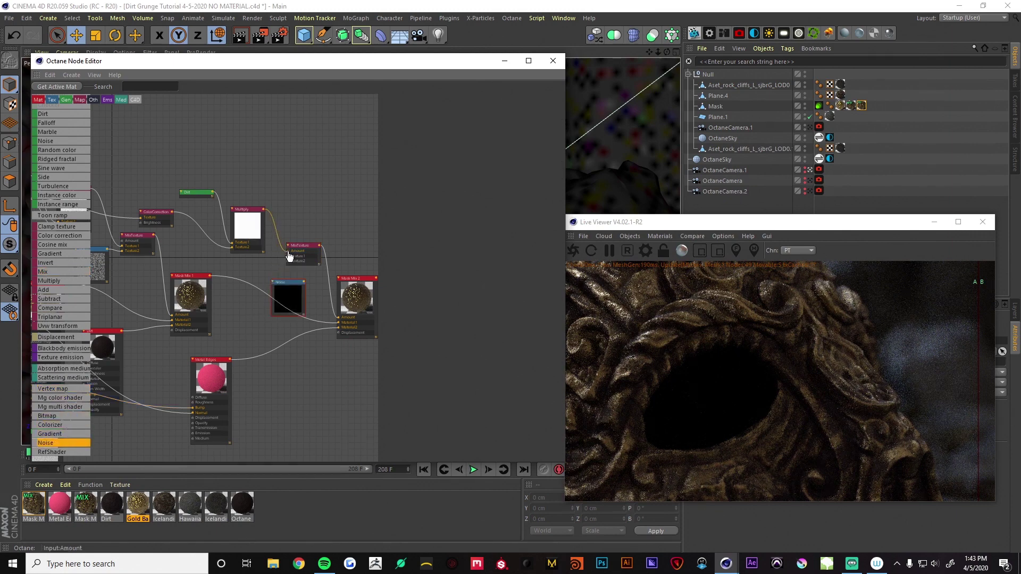
{"action": "left_click_drag", "start_coordinate": [297, 290], "coordinate": [285, 297]}
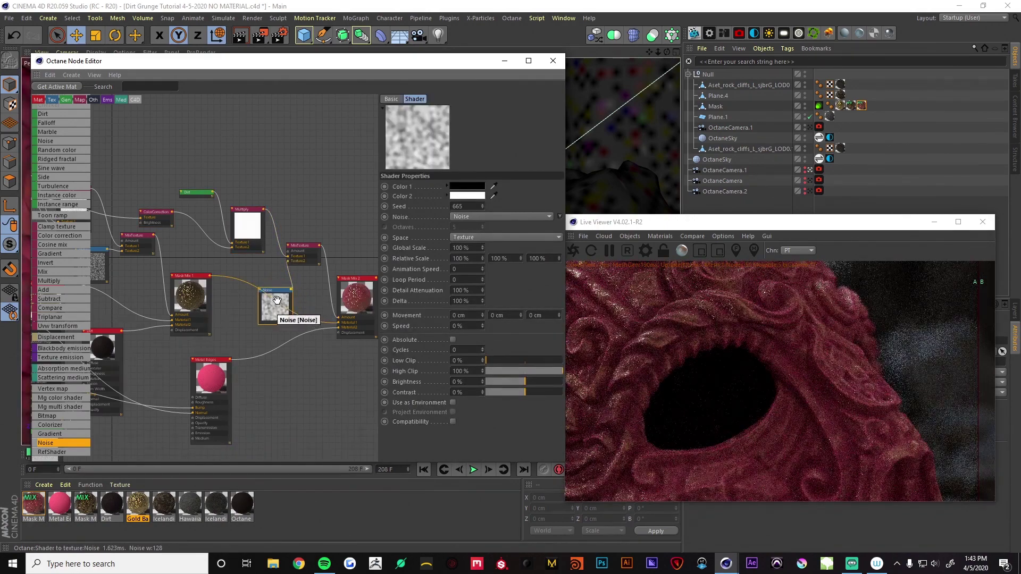
{"action": "left_click_drag", "start_coordinate": [277, 303], "coordinate": [276, 303]}
Step: Set the Noise to brightness 31% and contrast 78%, and lower the mix amount to about 0.32
{"action": "mouse_move", "coordinate": [509, 379]}
{"action": "left_mouse_down"}
{"action": "mouse_move", "coordinate": [537, 386]}
{"action": "mouse_move", "coordinate": [510, 384]}
{"action": "left_mouse_up"}
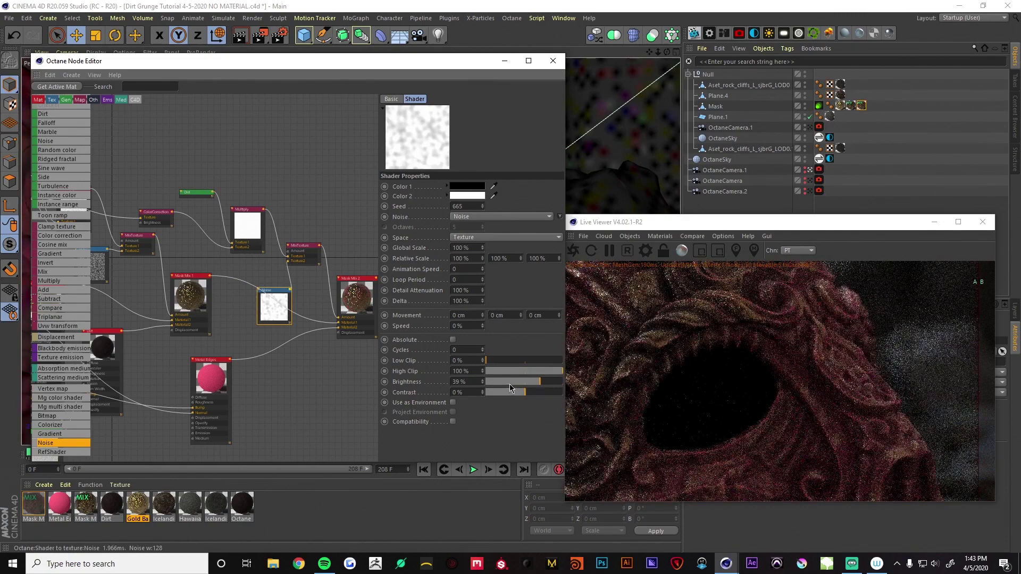
{"action": "left_click", "coordinate": [509, 383]}
{"action": "left_click", "coordinate": [512, 384]}
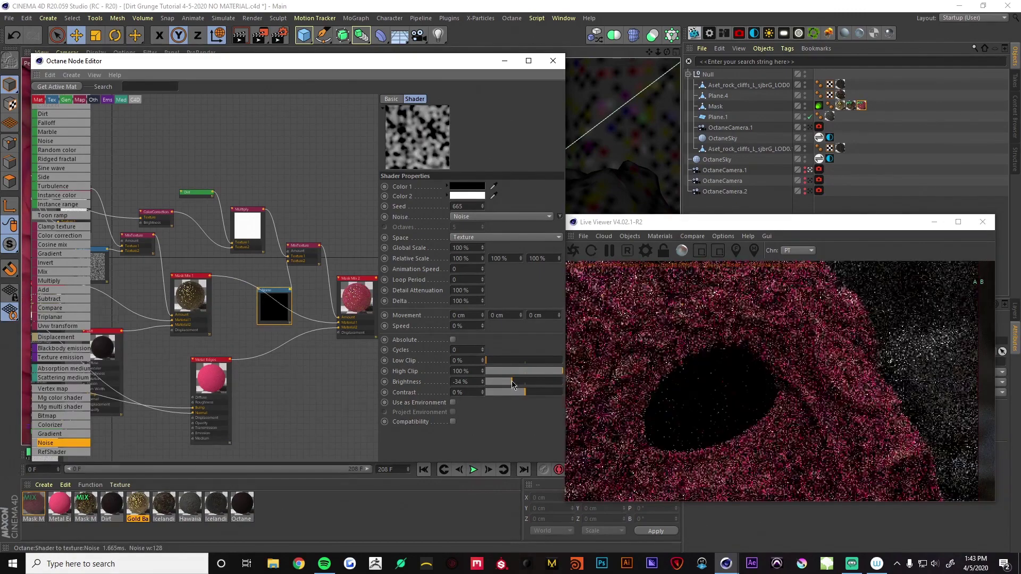
{"action": "left_click", "coordinate": [504, 392]}
{"action": "left_click", "coordinate": [550, 393]}
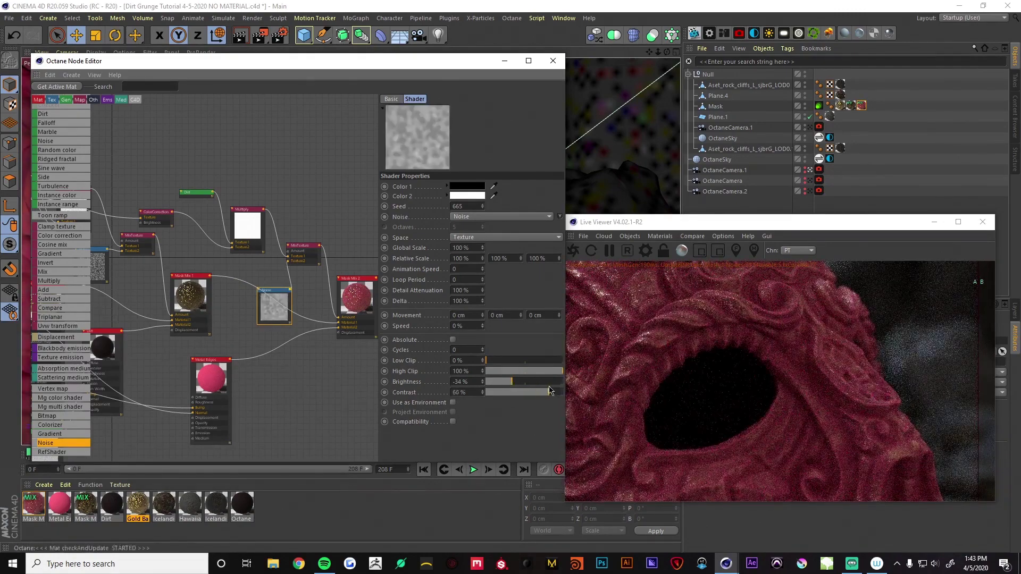
{"action": "left_click", "coordinate": [536, 383]}
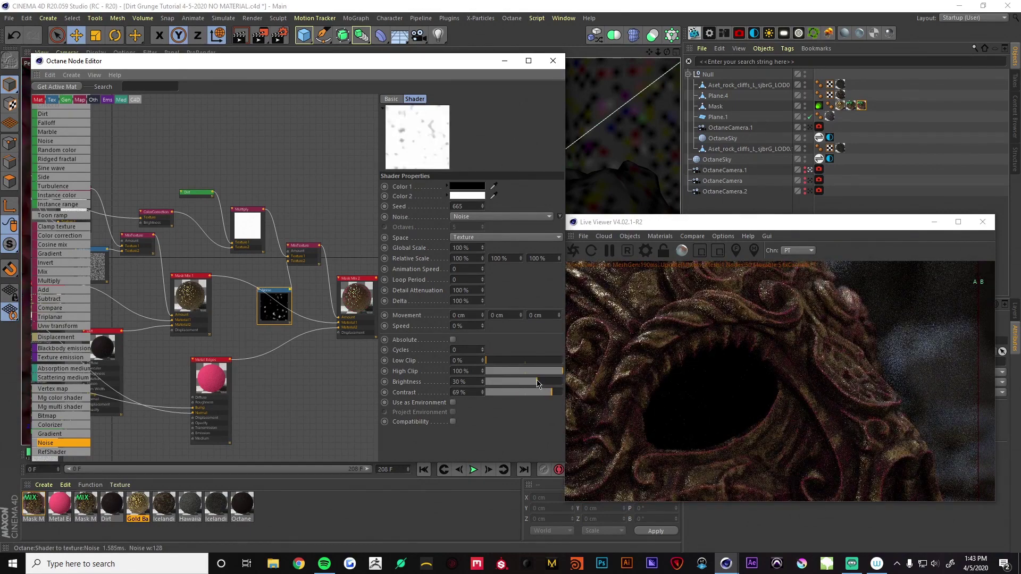
{"action": "left_click", "coordinate": [530, 383]}
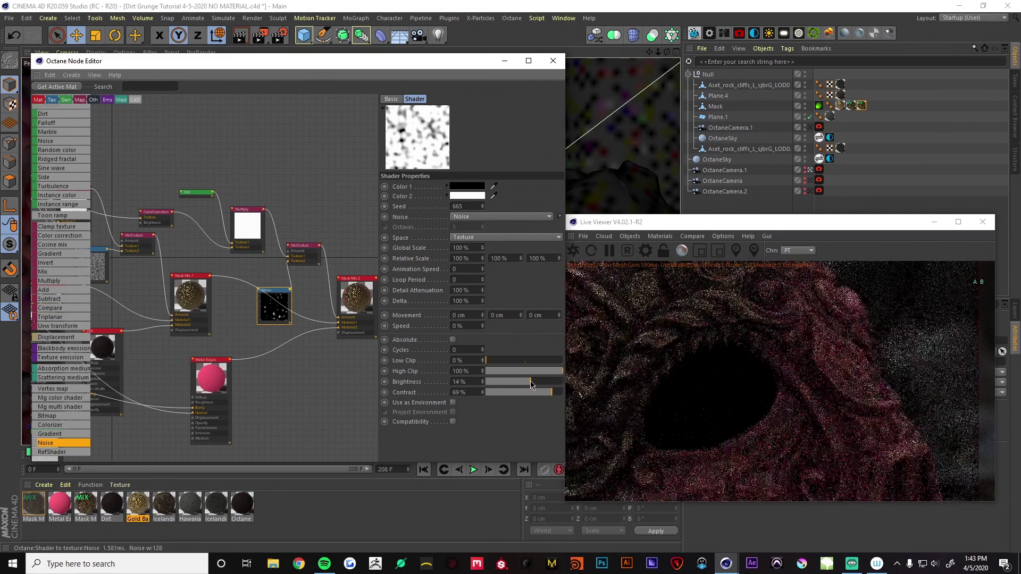
{"action": "left_click", "coordinate": [537, 383]}
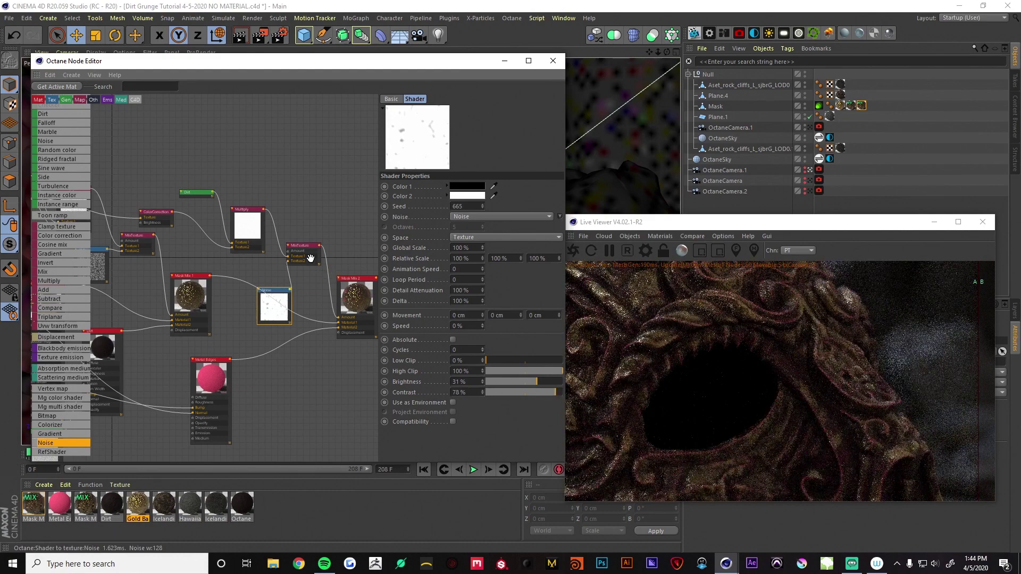
{"action": "left_click", "coordinate": [307, 254]}
{"action": "mouse_move", "coordinate": [479, 123]}
{"action": "left_mouse_down"}
{"action": "mouse_move", "coordinate": [453, 124]}
{"action": "mouse_move", "coordinate": [534, 124]}
{"action": "mouse_move", "coordinate": [479, 123]}
{"action": "left_mouse_up"}
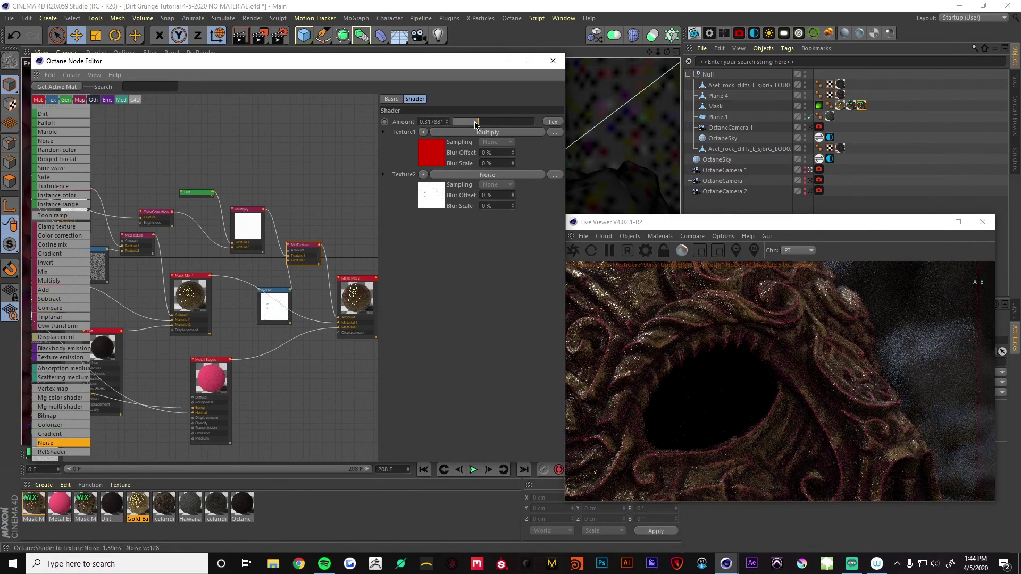
Step: Set the MixTexture amount to 0.43 and change Metal Edges' material type to Metallic
{"action": "left_click", "coordinate": [474, 124]}
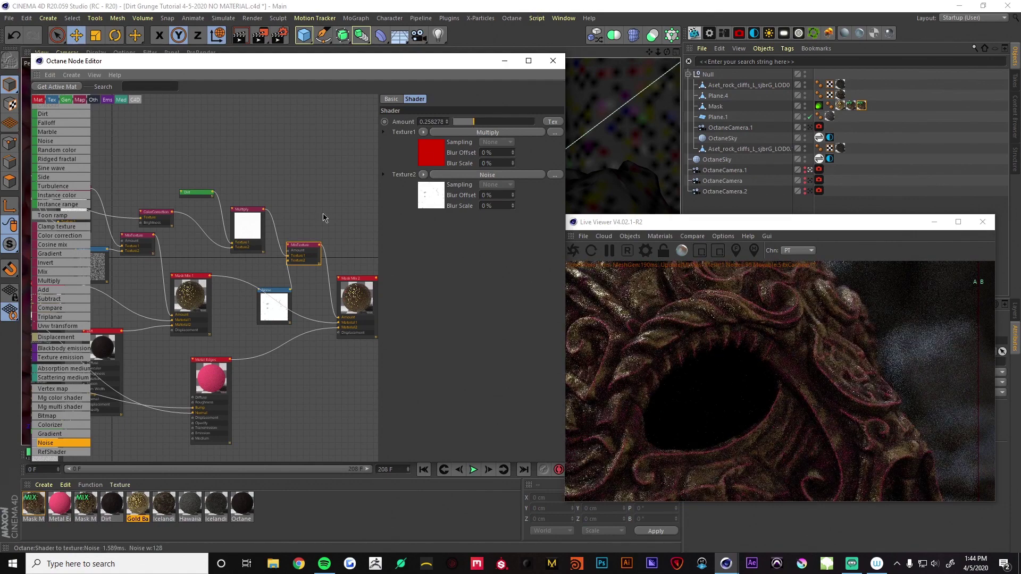
{"action": "left_click", "coordinate": [137, 246]}
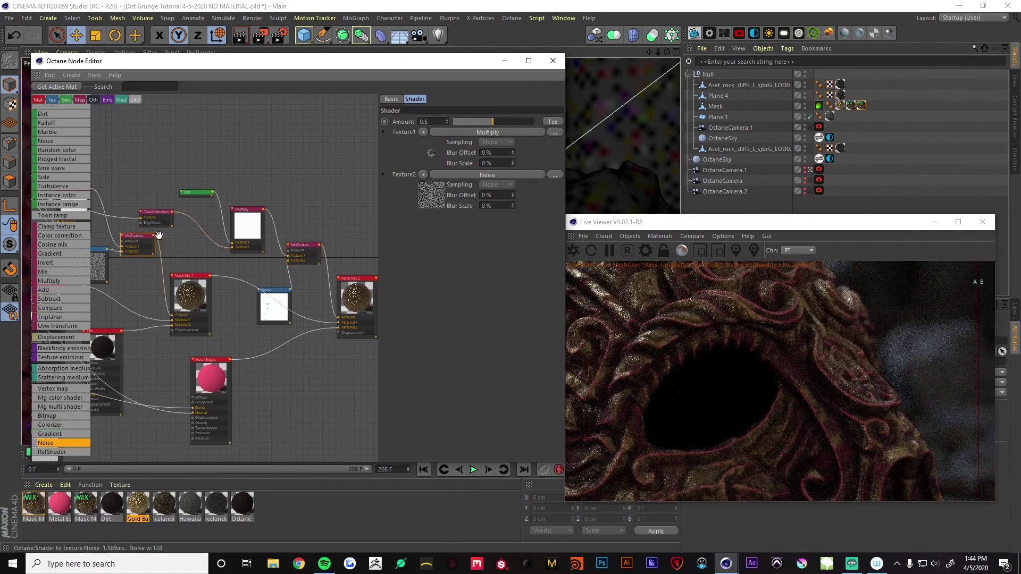
{"action": "left_click", "coordinate": [478, 123]}
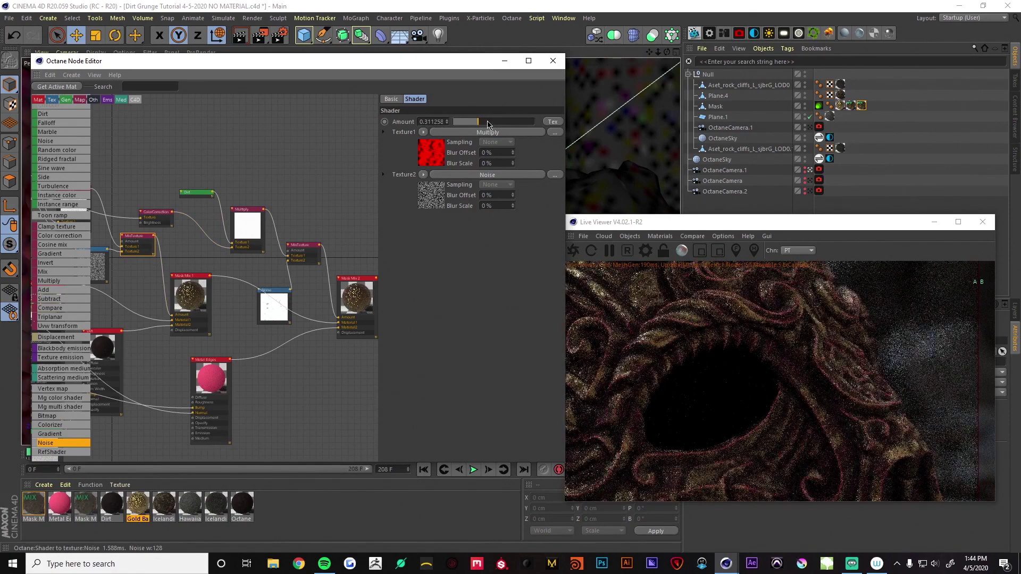
{"action": "left_click", "coordinate": [488, 122]}
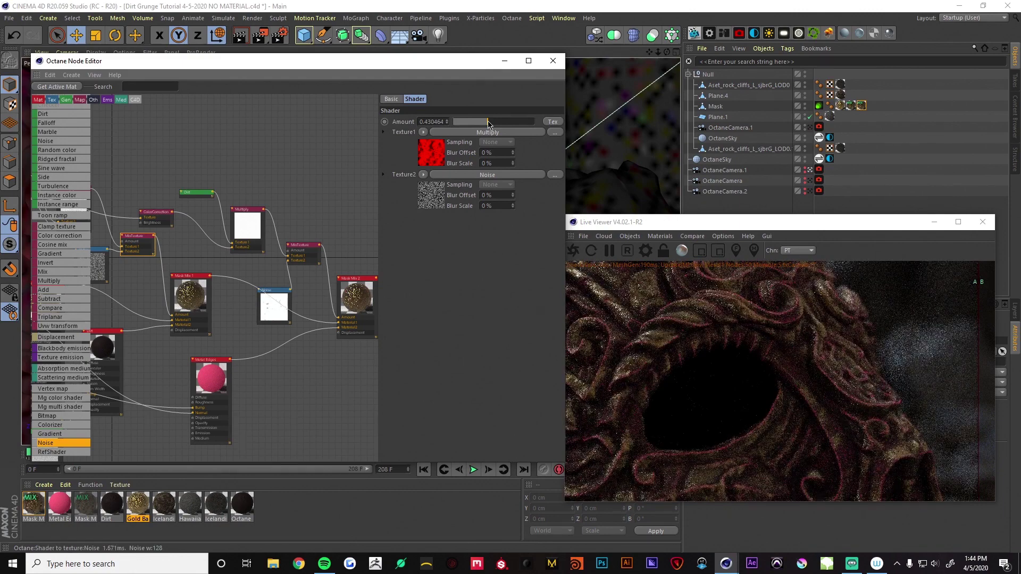
{"action": "left_click", "coordinate": [453, 235]}
{"action": "left_click", "coordinate": [452, 278]}
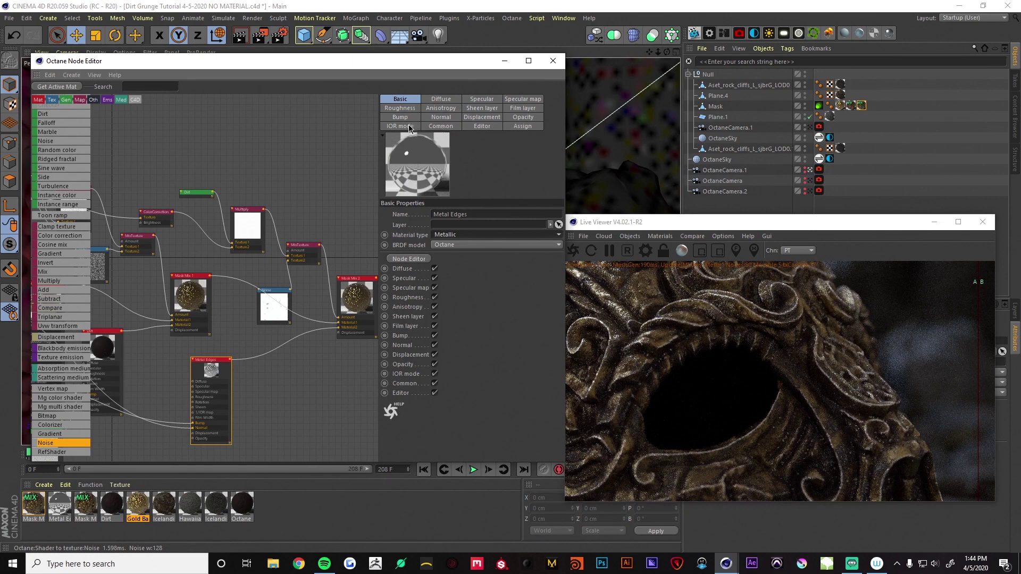
Step: Set the Metal Edges film layer float to about 0.099
{"action": "left_click", "coordinate": [516, 108]}
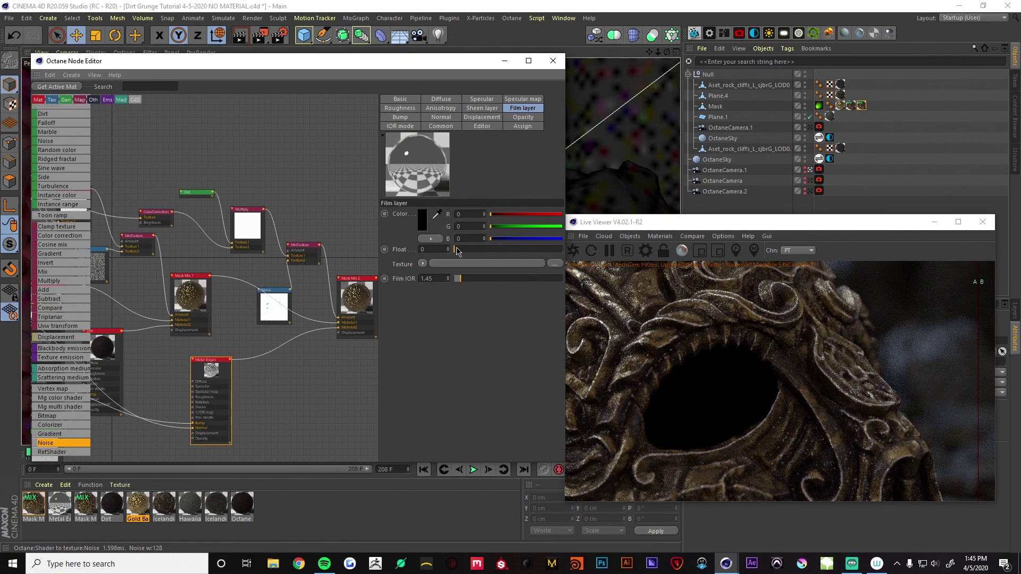
{"action": "left_click_drag", "start_coordinate": [456, 250], "coordinate": [465, 253]}
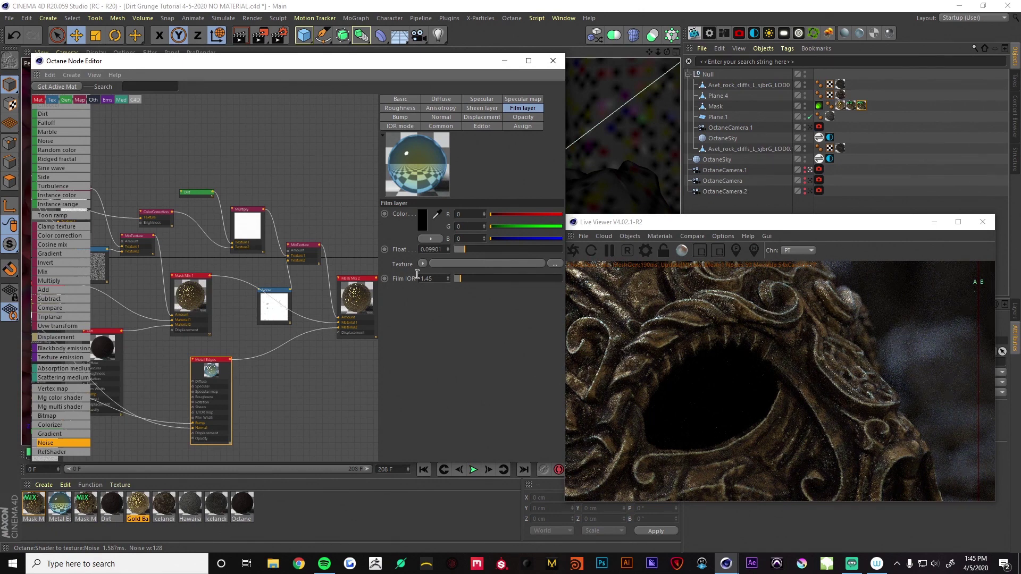
{"action": "left_click", "coordinate": [301, 250]}
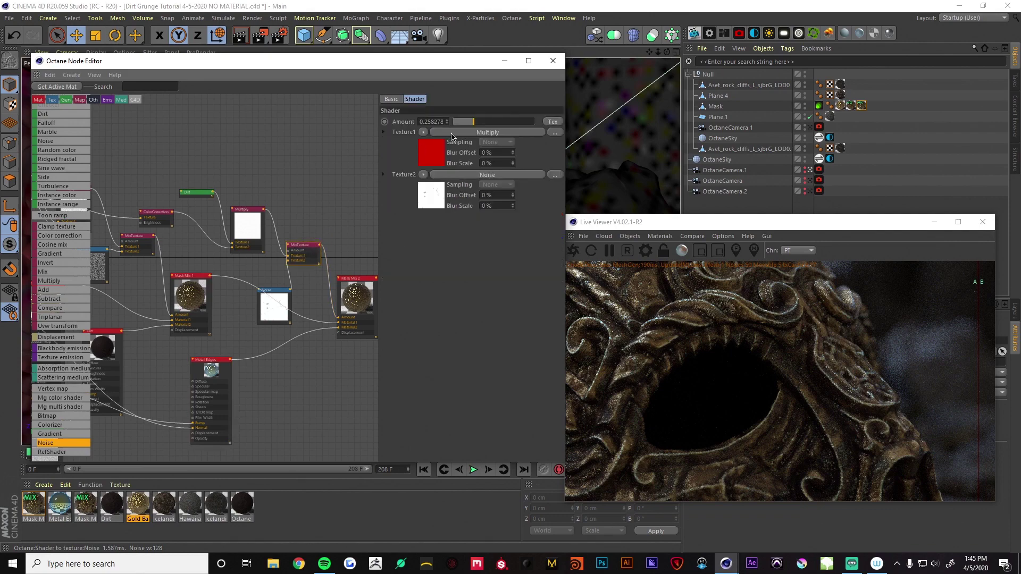
Step: Raise the MixTexture amount to about 0.4967, then compare with the previous render using the A/B split
{"action": "left_click_drag", "start_coordinate": [484, 126], "coordinate": [490, 125]}
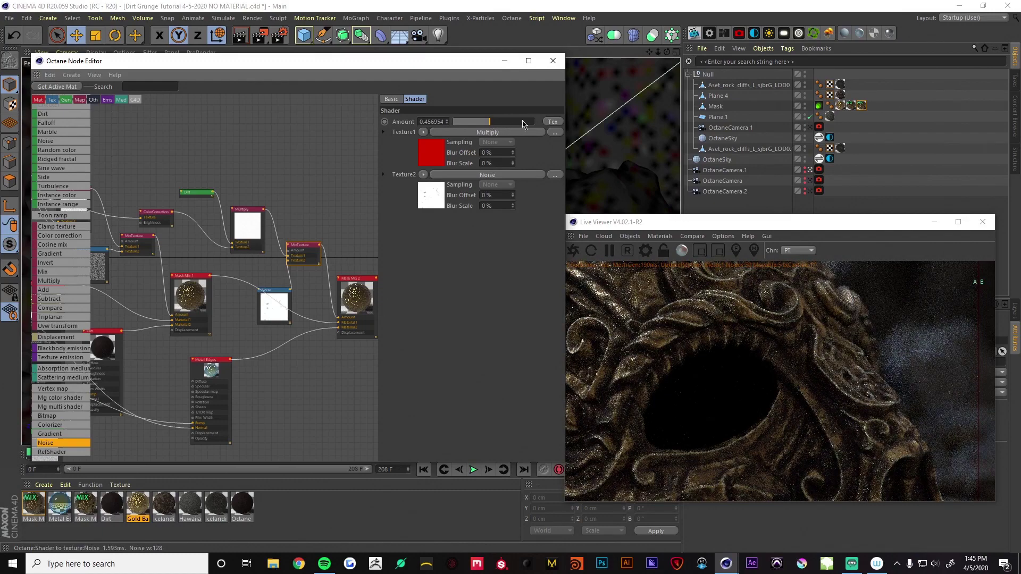
{"action": "left_click", "coordinate": [493, 124]}
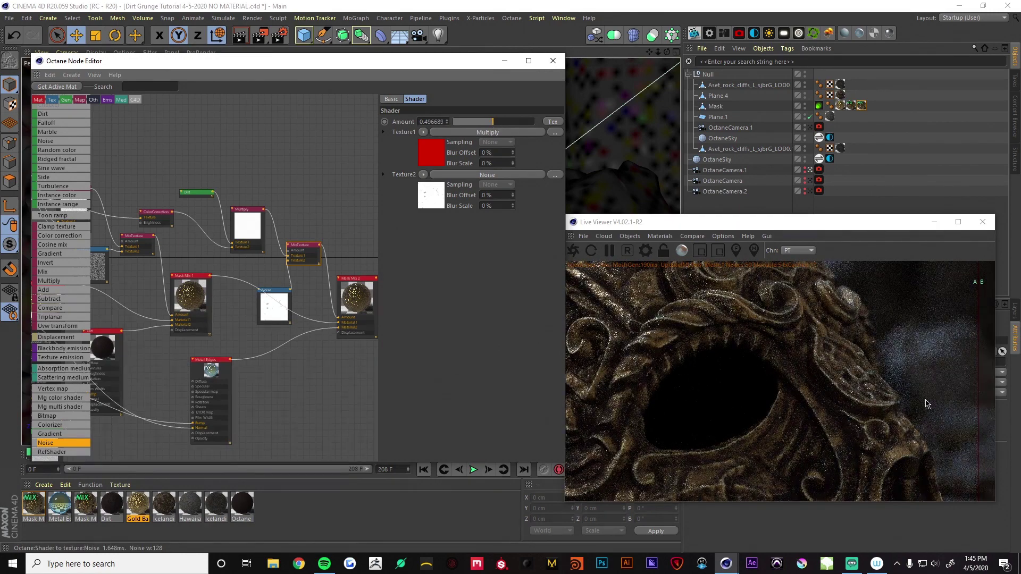
{"action": "left_click_drag", "start_coordinate": [978, 306], "coordinate": [974, 327]}
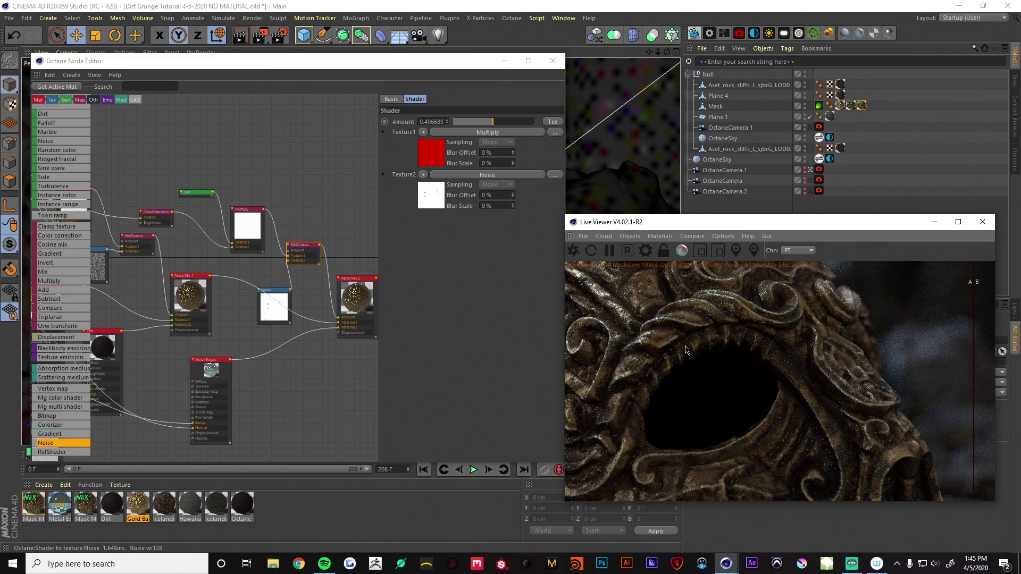
{"action": "left_click_drag", "start_coordinate": [973, 330], "coordinate": [965, 329]}
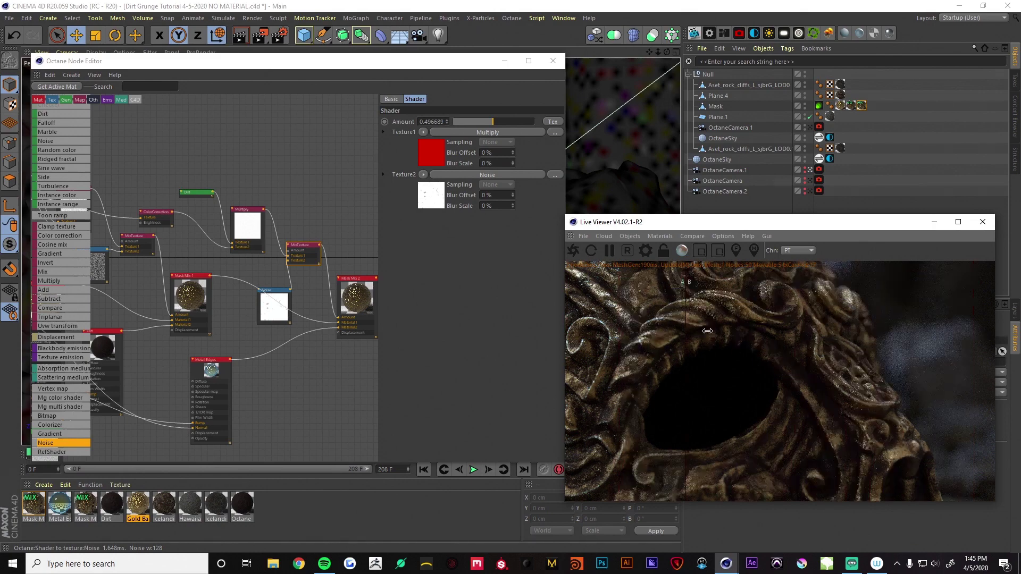
Step: Switch the render camera from OctaneCamera to OctaneCamera.2, then close the Octane Node Editor
{"action": "left_click", "coordinate": [811, 181]}
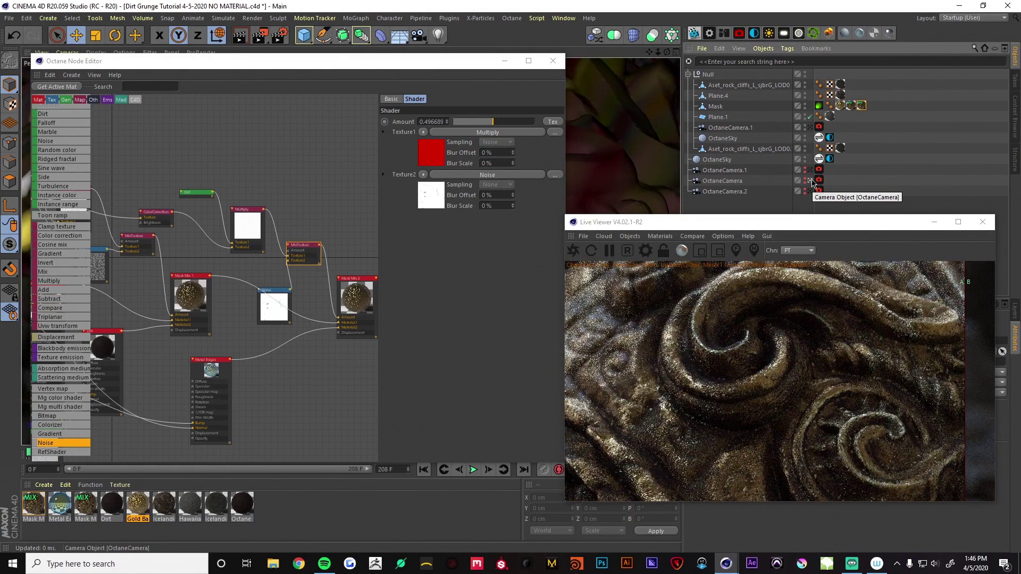
{"action": "left_click", "coordinate": [810, 190]}
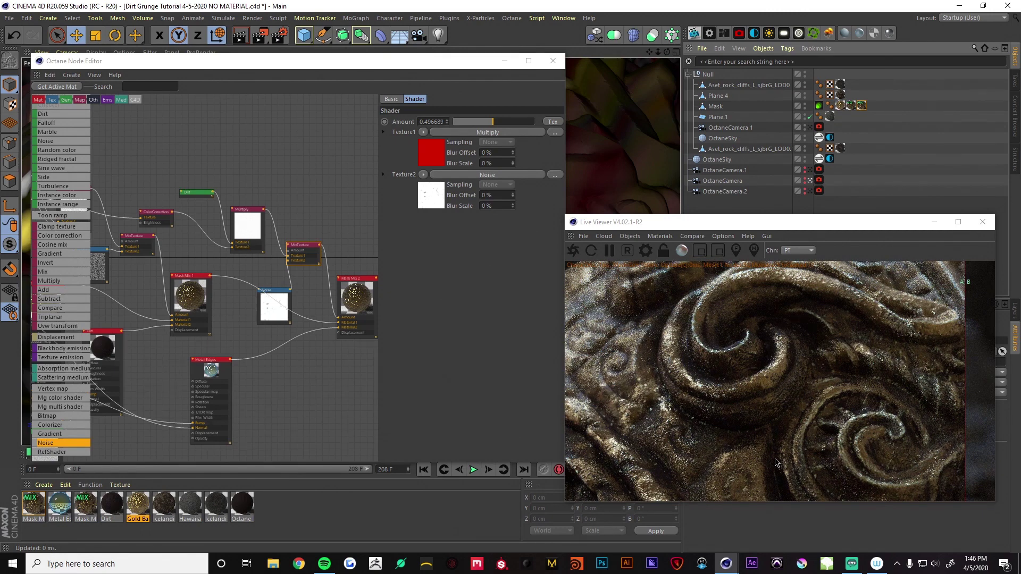
{"action": "left_click", "coordinate": [808, 191]}
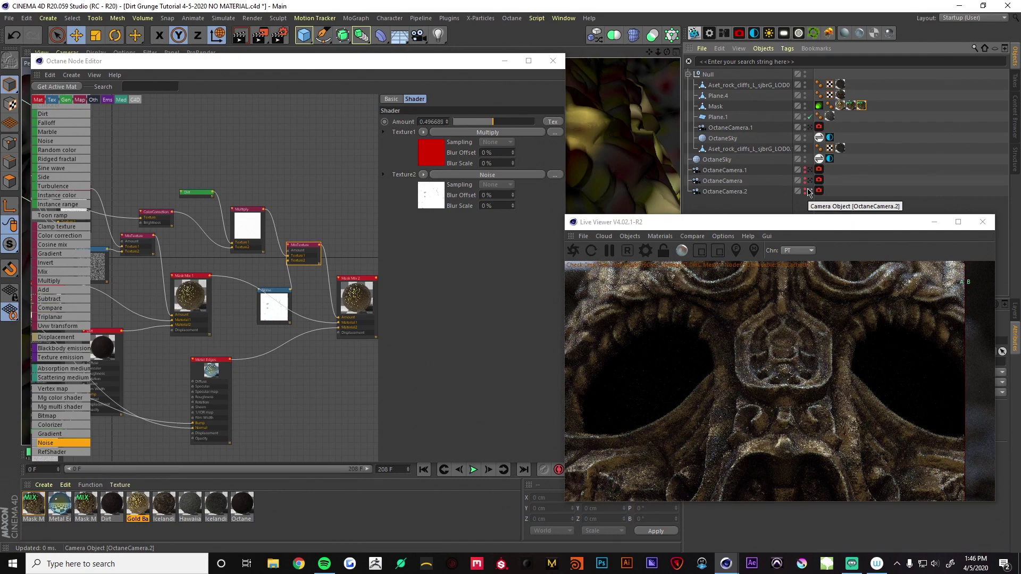
{"action": "left_click", "coordinate": [810, 128]}
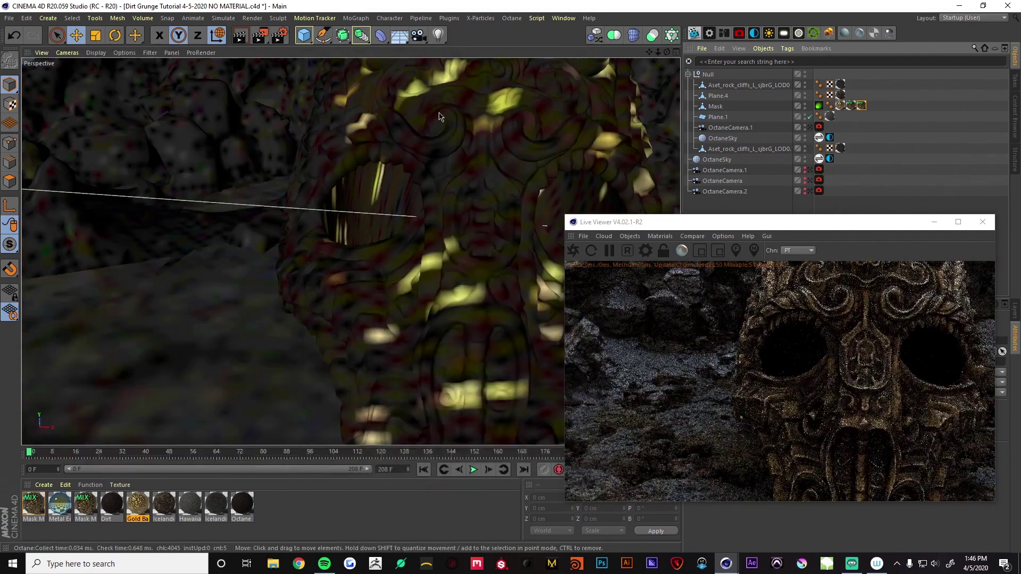
Step: Apply the grunge material to the Mask and compare it with the plain gold render via A/B split
{"action": "middle_click", "coordinate": [420, 154]}
{"action": "middle_click", "coordinate": [283, 163]}
{"action": "left_click_drag", "start_coordinate": [283, 164], "coordinate": [526, 158], "text": "alt"}
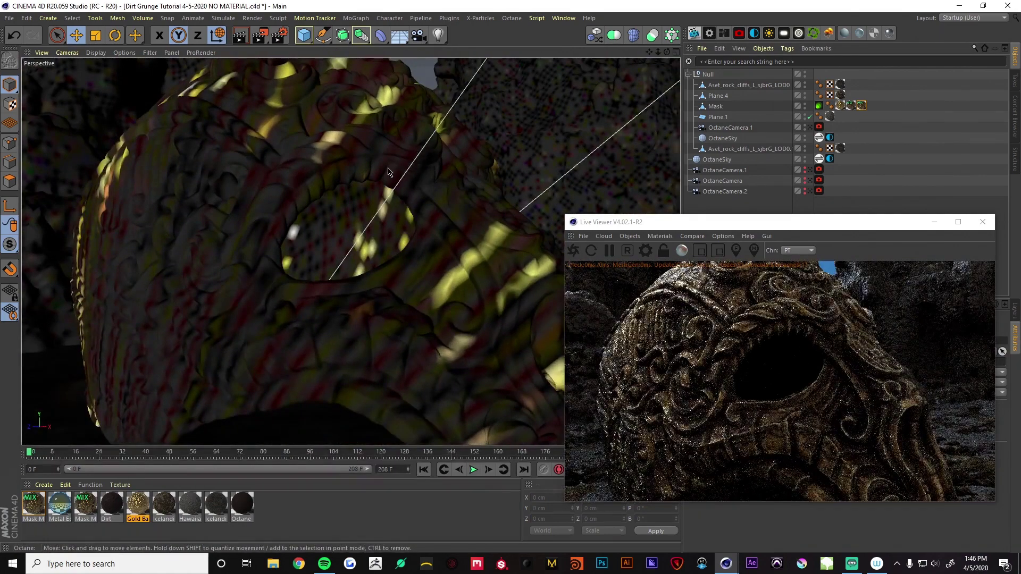
{"action": "left_click_drag", "start_coordinate": [298, 321], "coordinate": [436, 337], "text": "alt"}
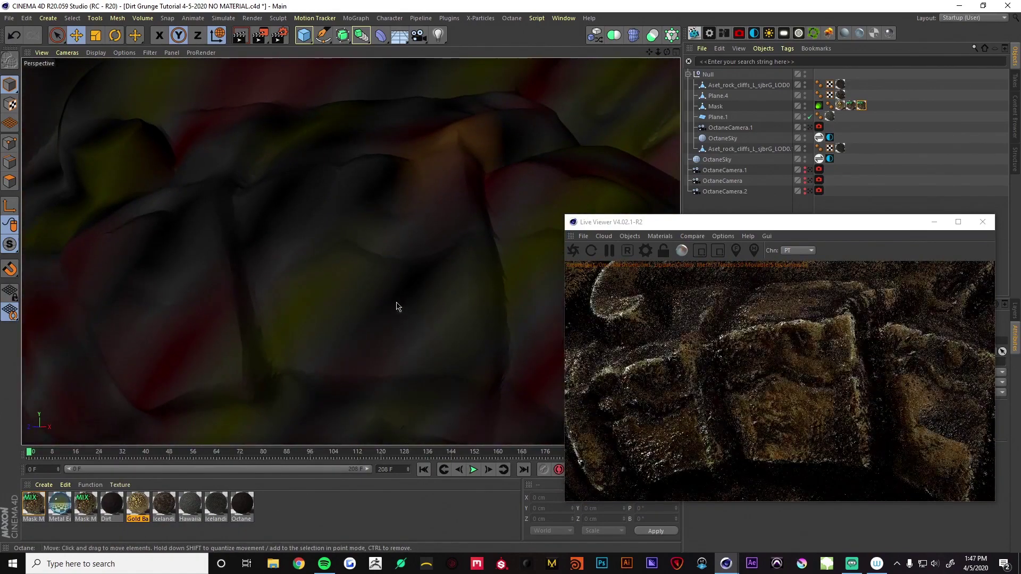
{"action": "left_click_drag", "start_coordinate": [396, 307], "coordinate": [383, 303], "text": "alt"}
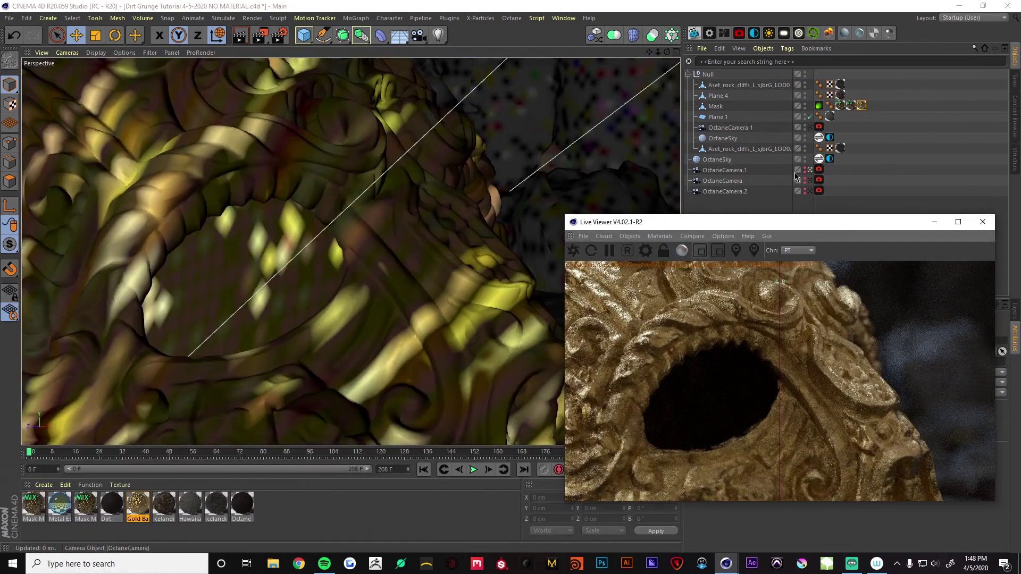
{"action": "left_click", "coordinate": [862, 109]}
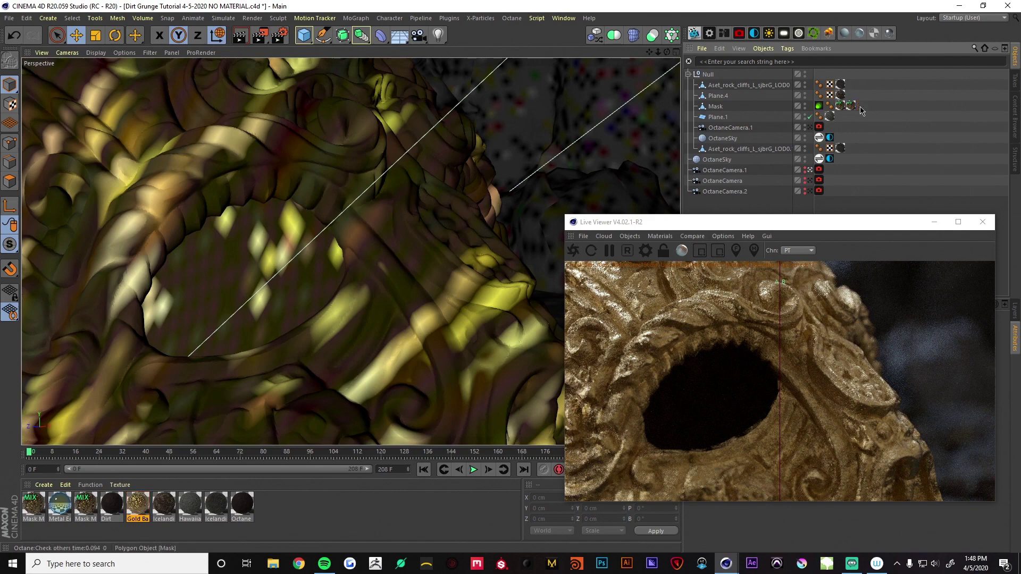
{"action": "left_click_drag", "start_coordinate": [861, 109], "coordinate": [835, 150]}
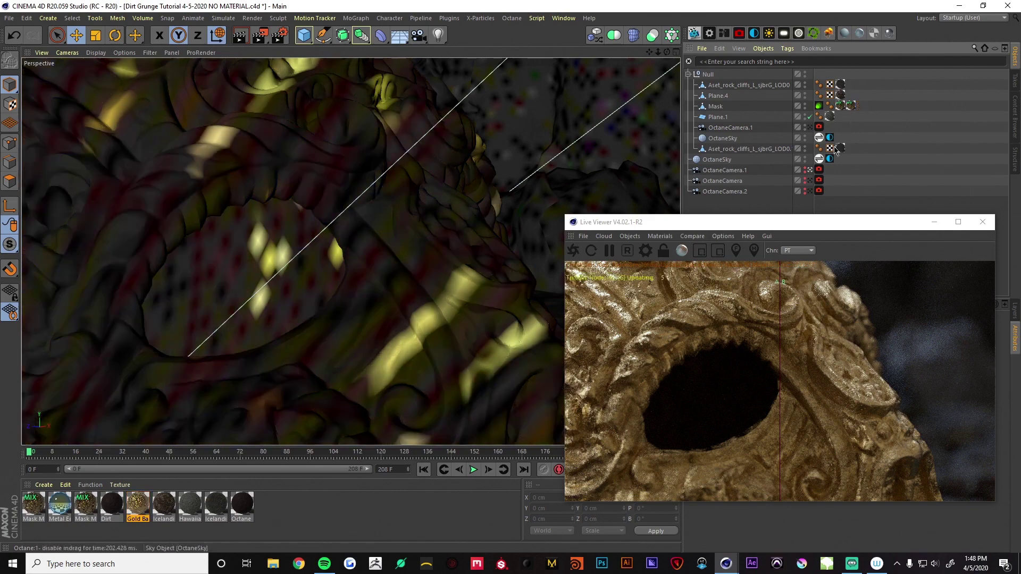
{"action": "left_click", "coordinate": [778, 308]}
{"action": "left_click_drag", "start_coordinate": [778, 309], "coordinate": [925, 376]}
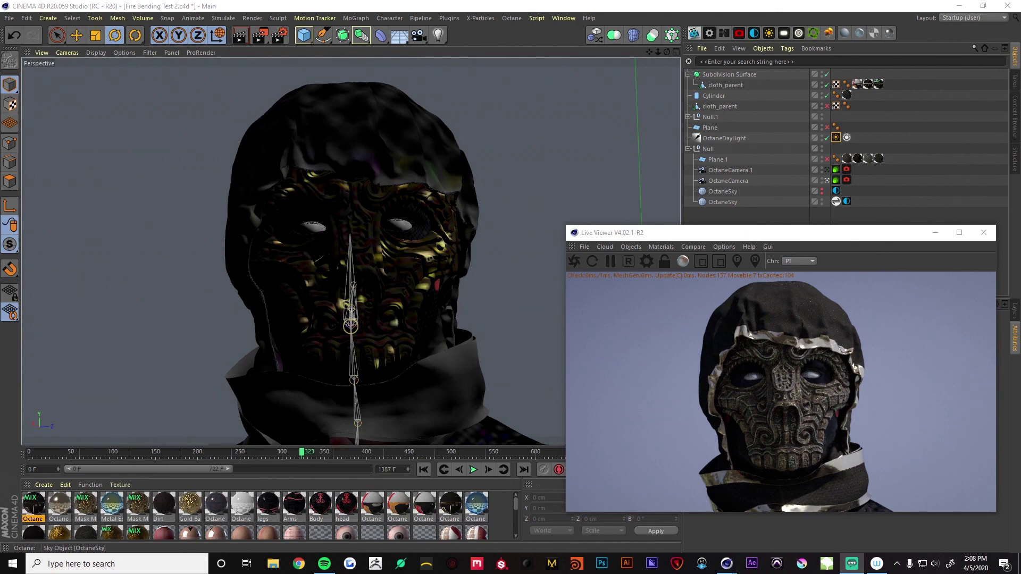
Step: View the head from a three-quarter angle and play the animation, stopping near frame 383
{"action": "left_click_drag", "start_coordinate": [362, 294], "coordinate": [467, 294], "text": "alt"}
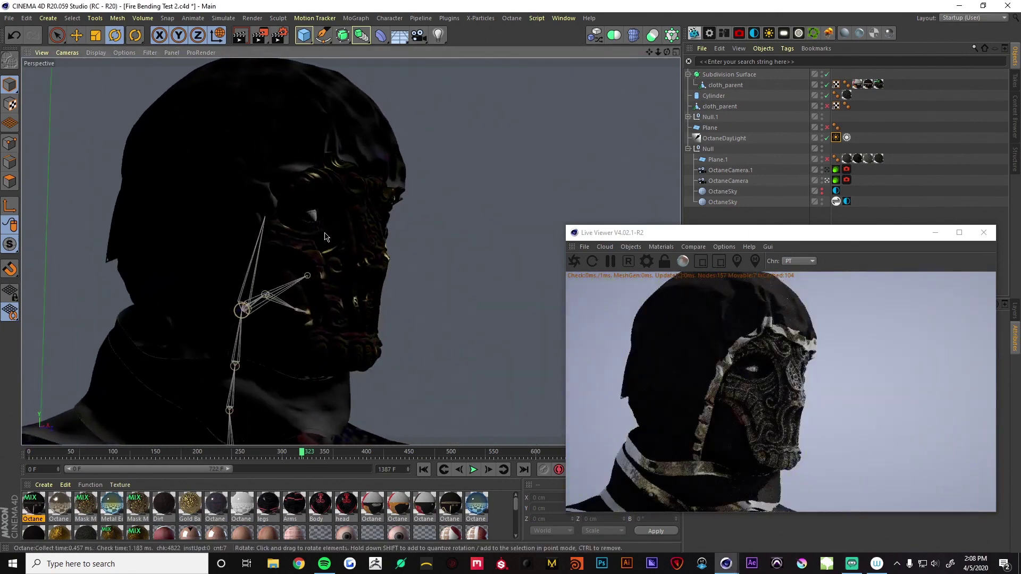
{"action": "scroll", "coordinate": [334, 234], "scroll_direction": "up", "scroll_amount": 5}
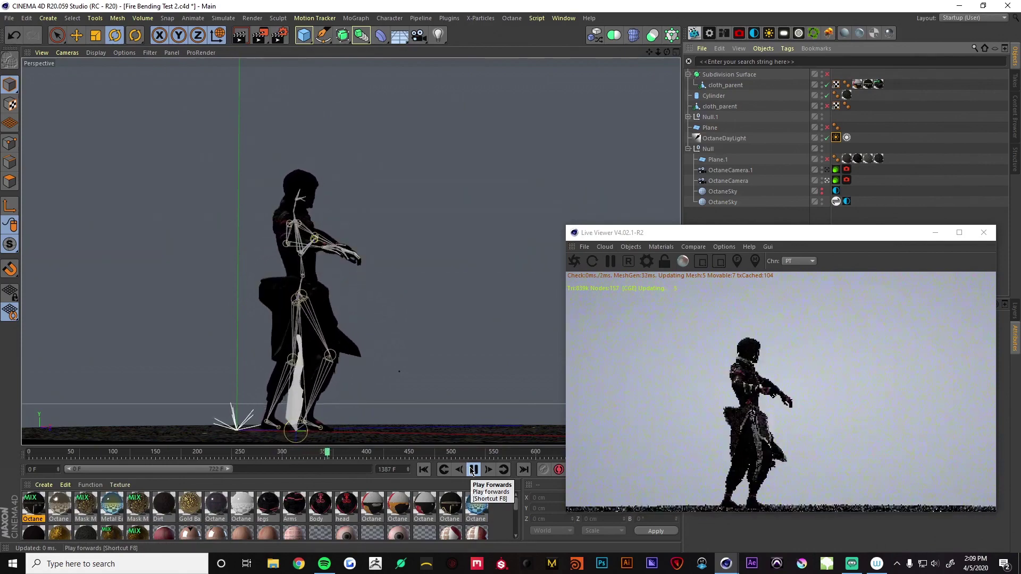
{"action": "left_click", "coordinate": [473, 470]}
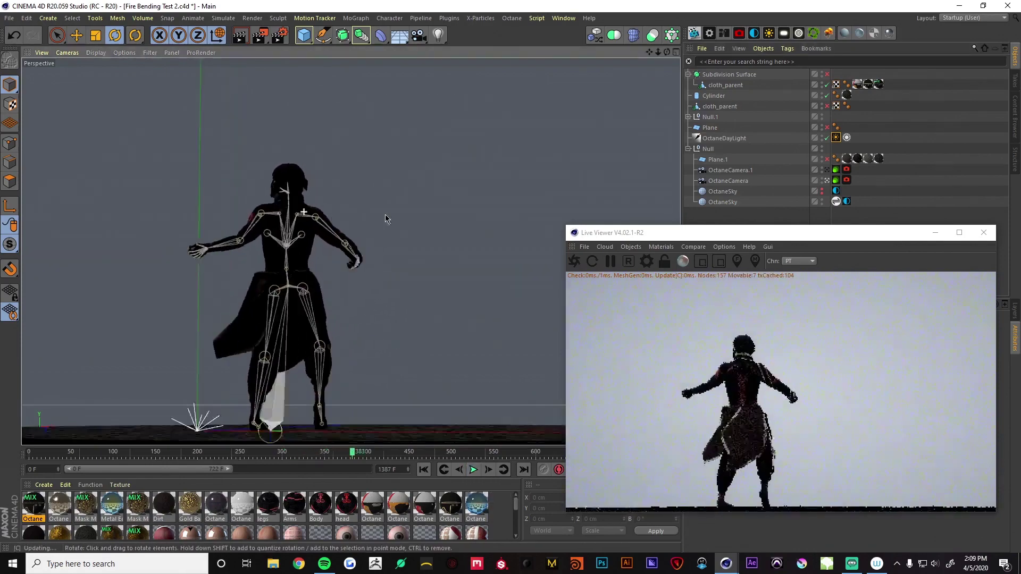
{"action": "scroll", "coordinate": [314, 248], "scroll_direction": "up", "scroll_amount": 10}
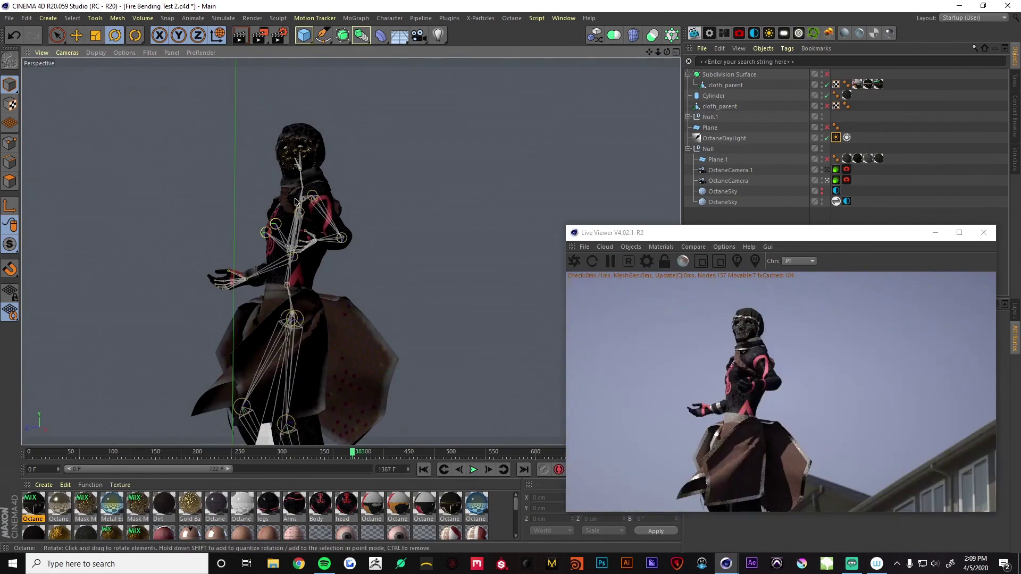
{"action": "scroll", "coordinate": [365, 206], "scroll_direction": "up", "scroll_amount": 4}
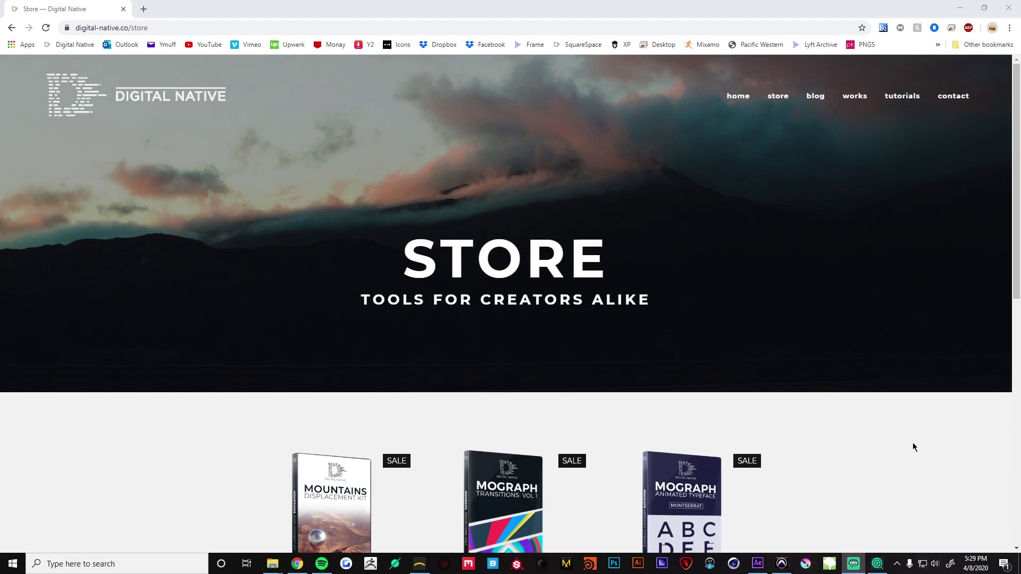
Step: Open the MOUNTAINS Displacement Kit product page from the Digital Native store and scroll through it
{"action": "scroll", "coordinate": [1018, 435], "scroll_direction": "down", "scroll_amount": 4}
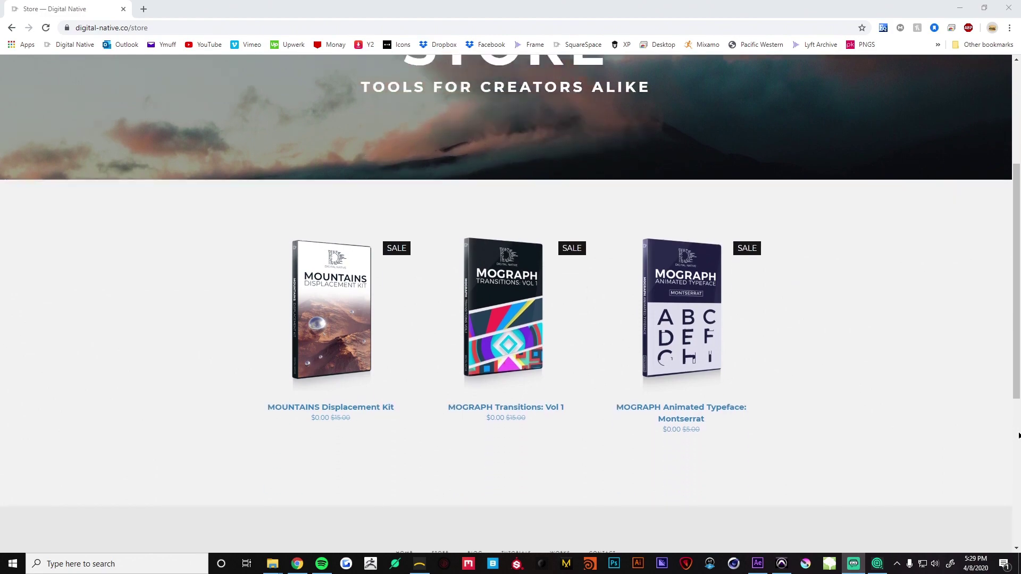
{"action": "left_click", "coordinate": [331, 407]}
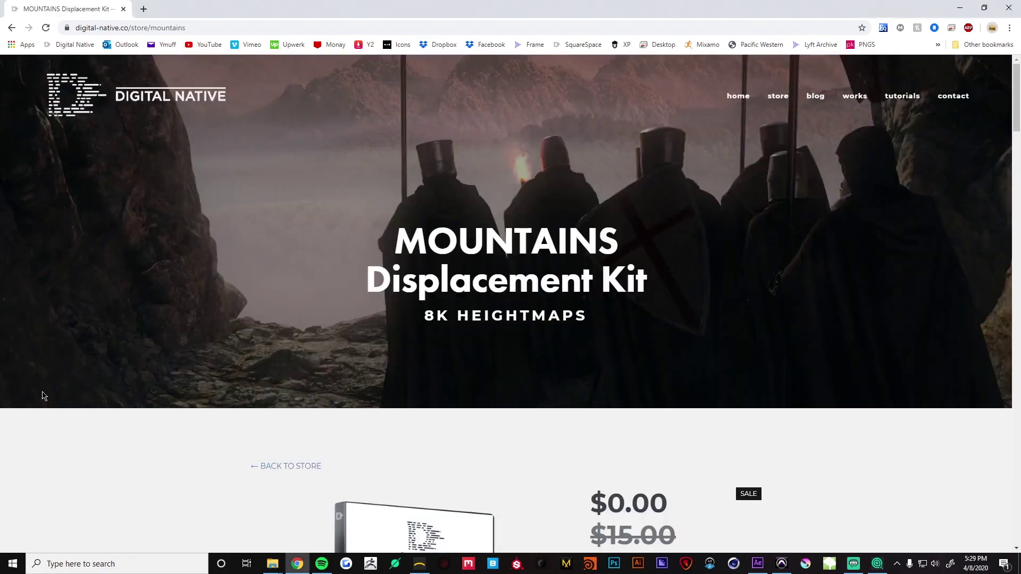
{"action": "scroll", "coordinate": [43, 396], "scroll_direction": "down", "scroll_amount": 2}
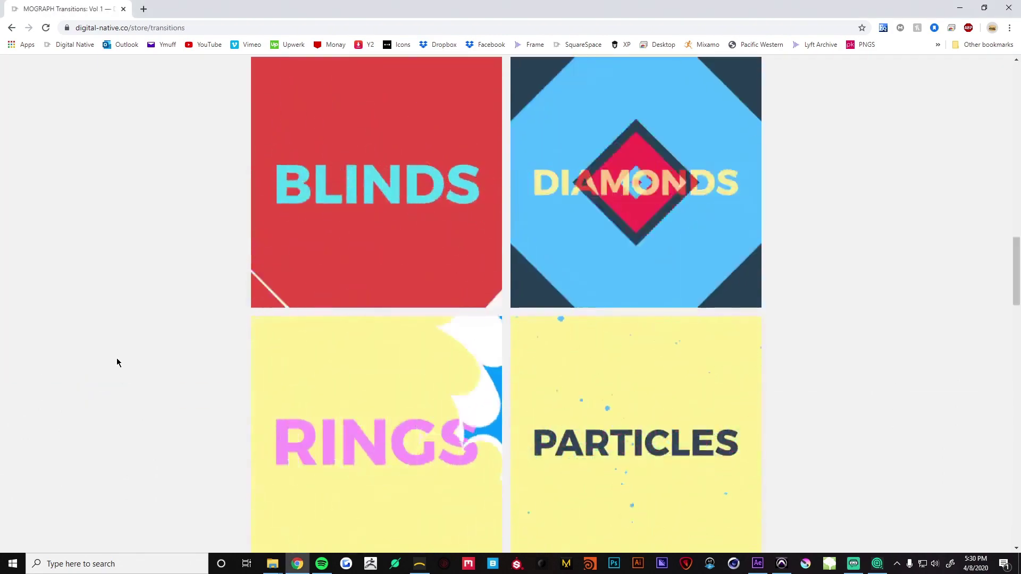
{"action": "scroll", "coordinate": [116, 359], "scroll_direction": "down", "scroll_amount": 5}
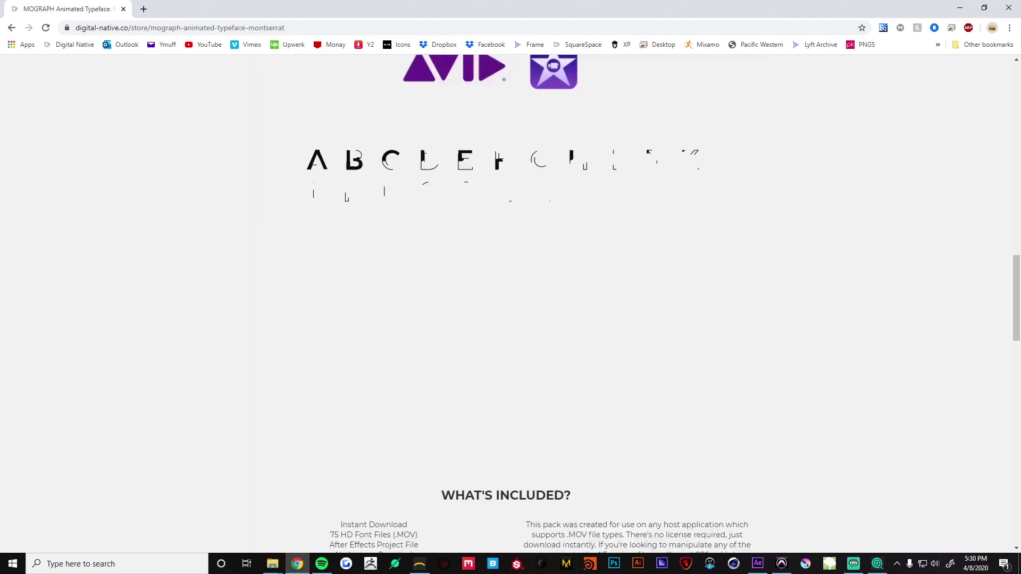